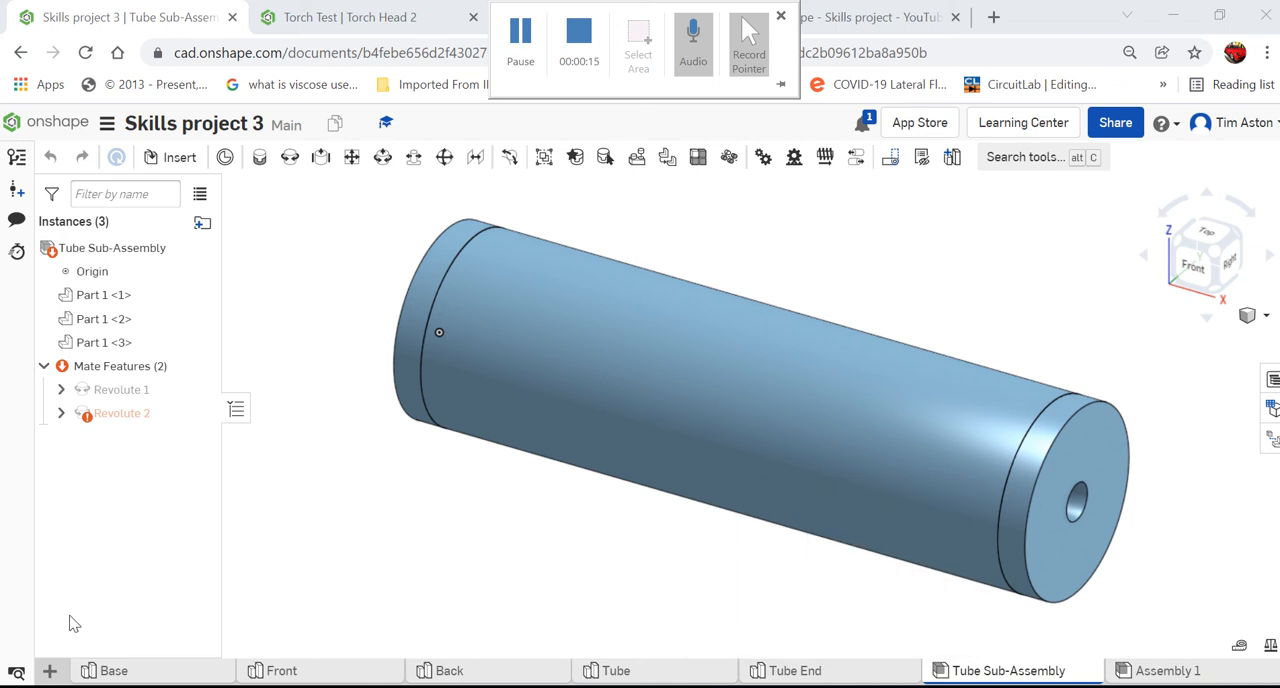
# - Create a new Part Studio in the document and rename it Machine Screw
pyautogui.click(50, 671)
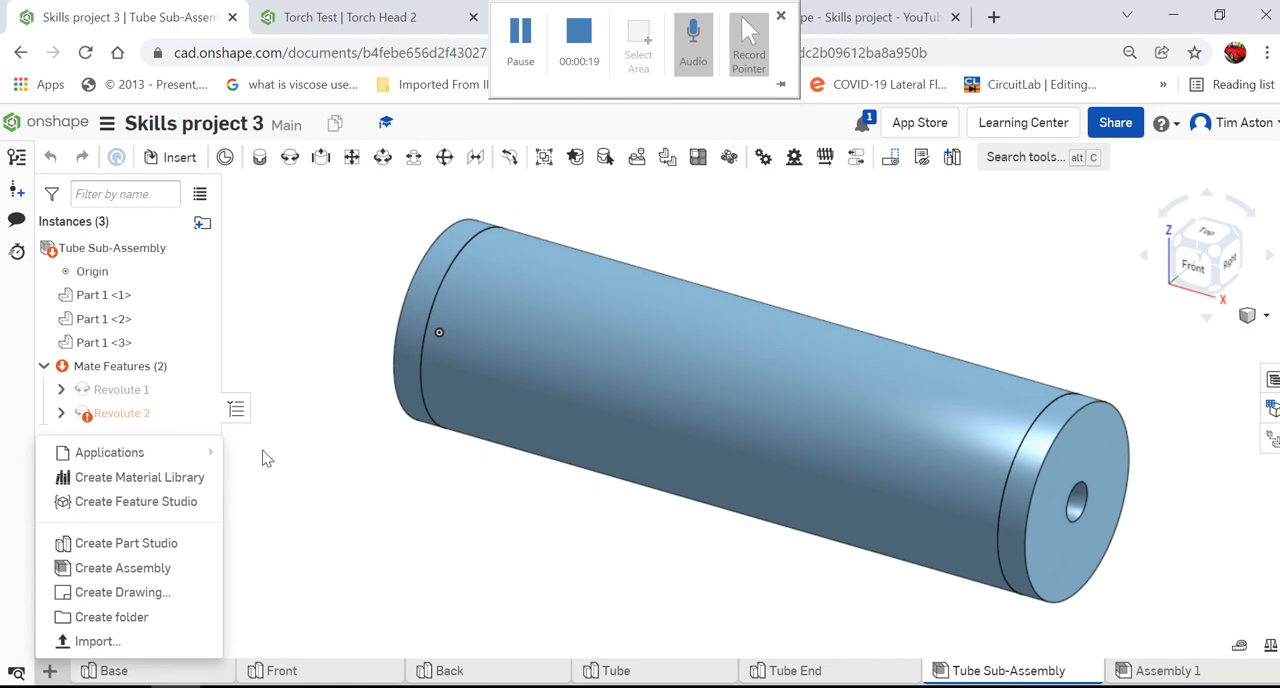
pyautogui.click(192, 545)
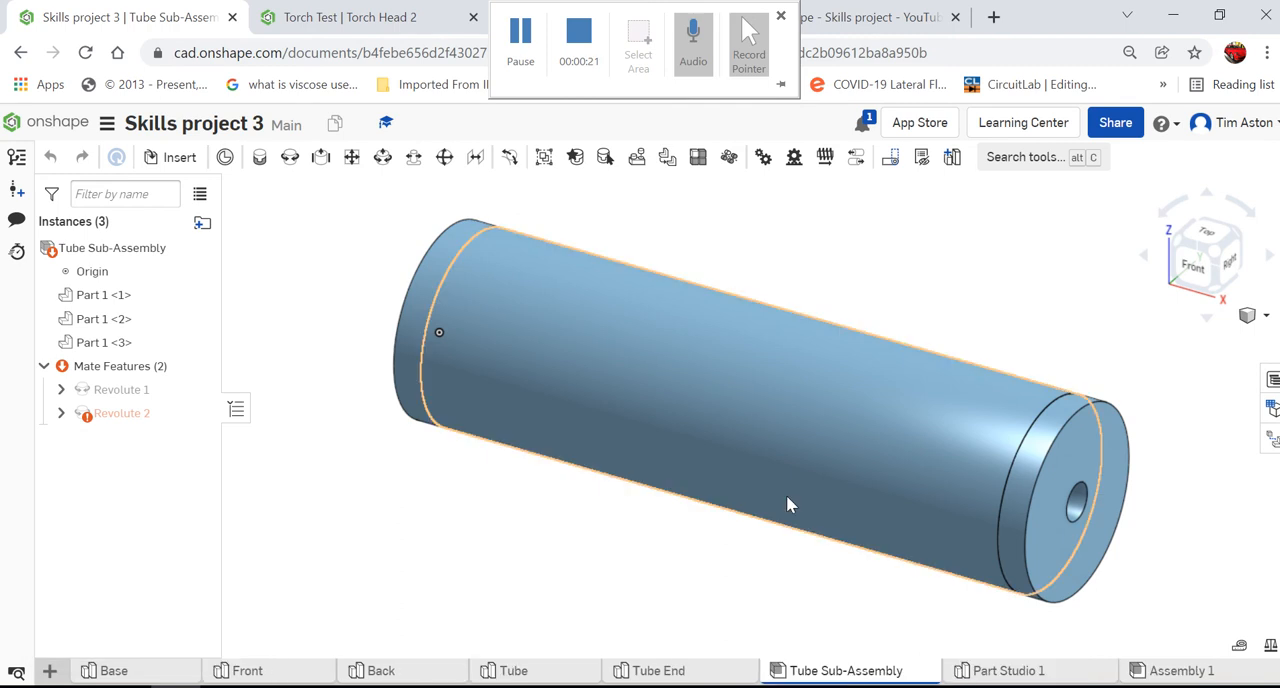
pyautogui.rightClick(1045, 676)
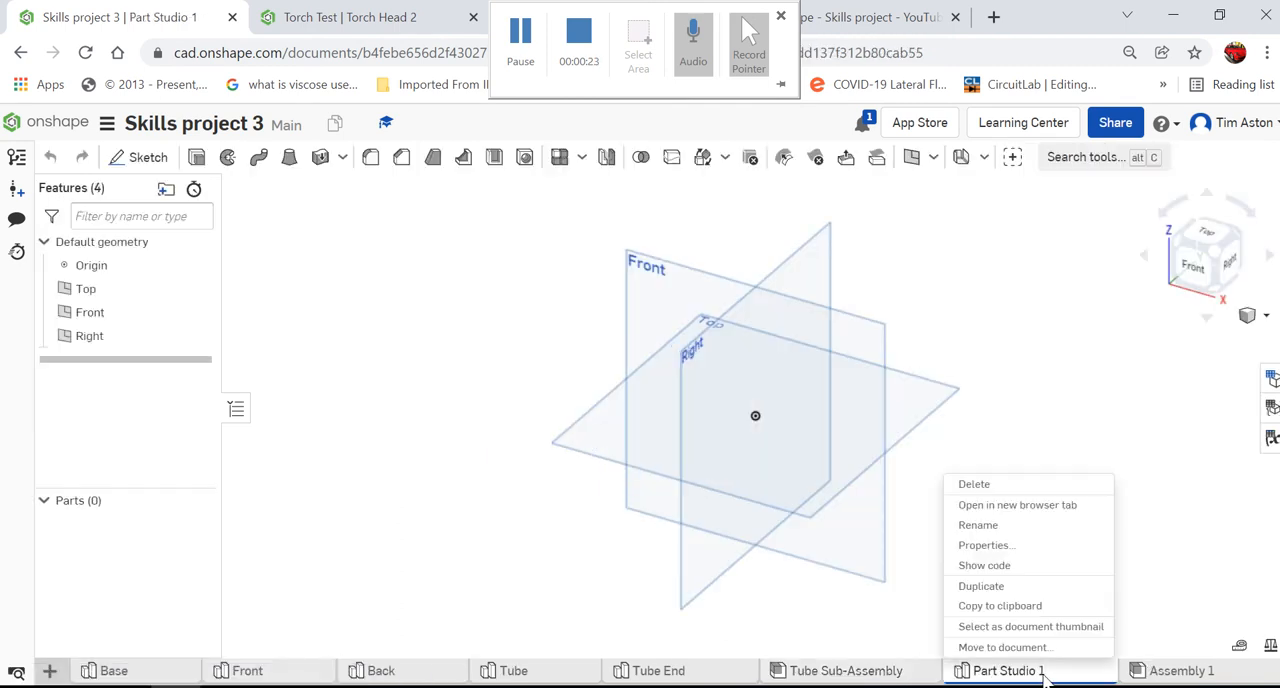
pyautogui.click(1026, 526)
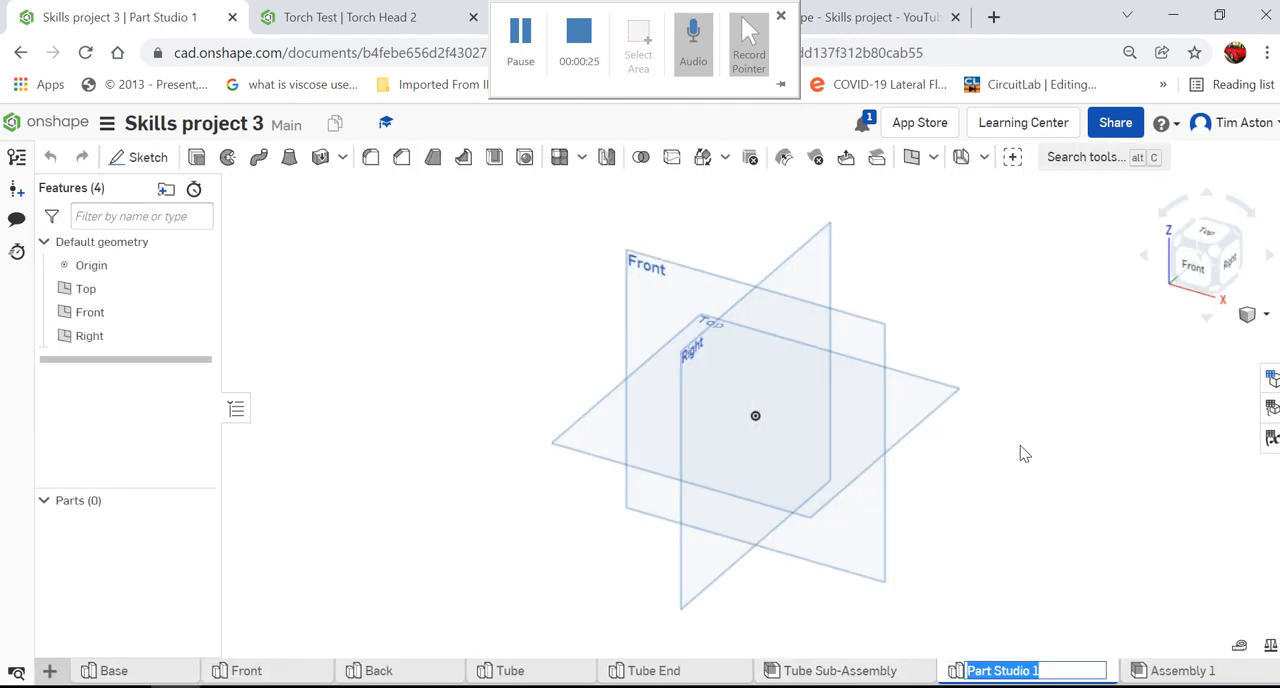
pyautogui.write('M')
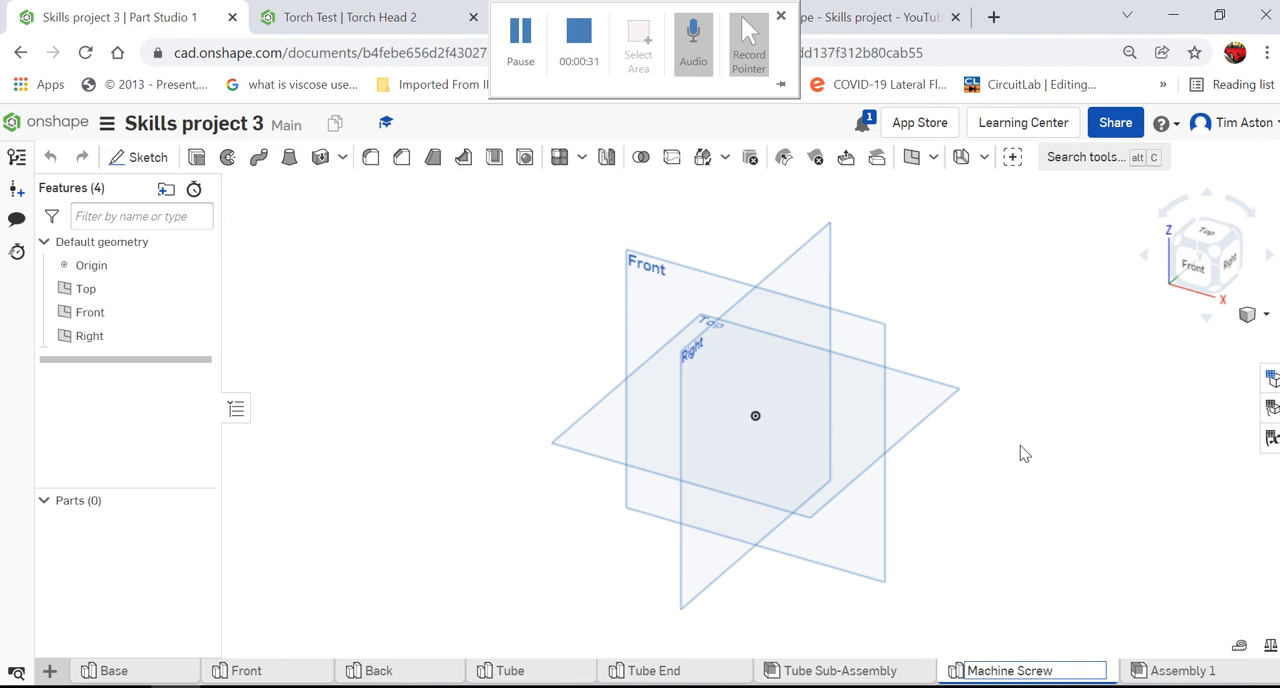
pyautogui.write('achine Screw')
pyautogui.press('Return')
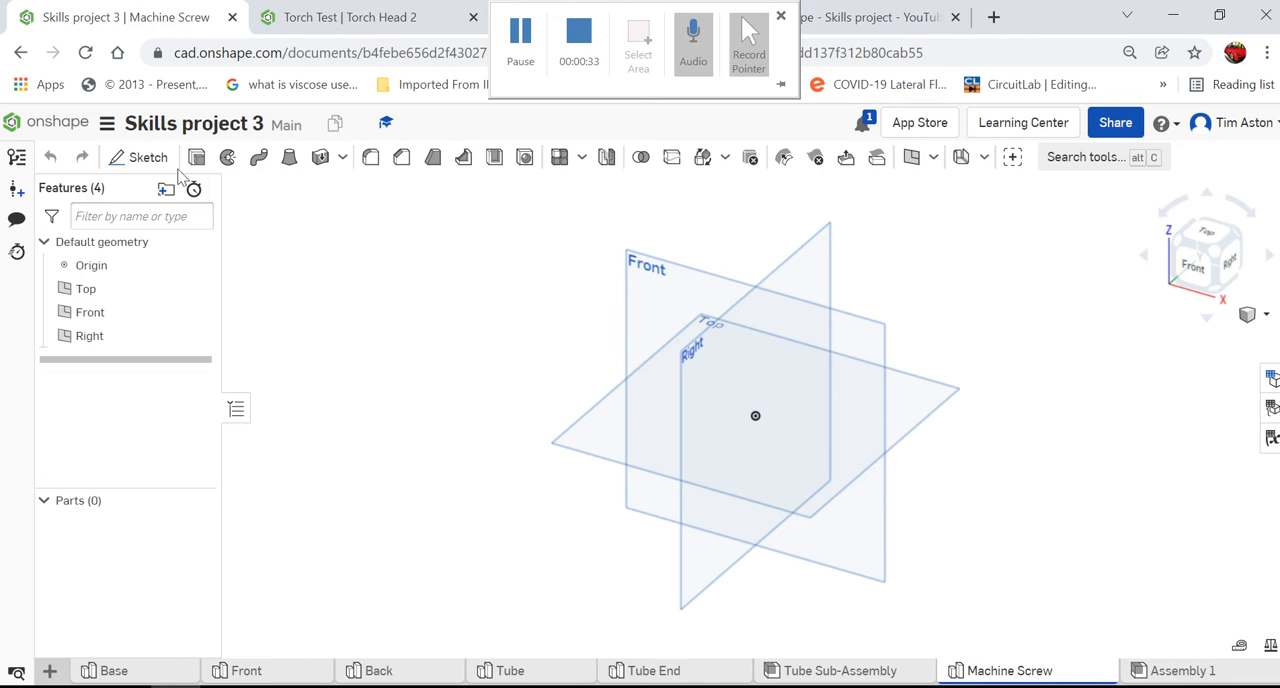
# - Start a sketch on the Front plane and draw a 3 mm horizontal line leftward from the origin
pyautogui.click(148, 158)
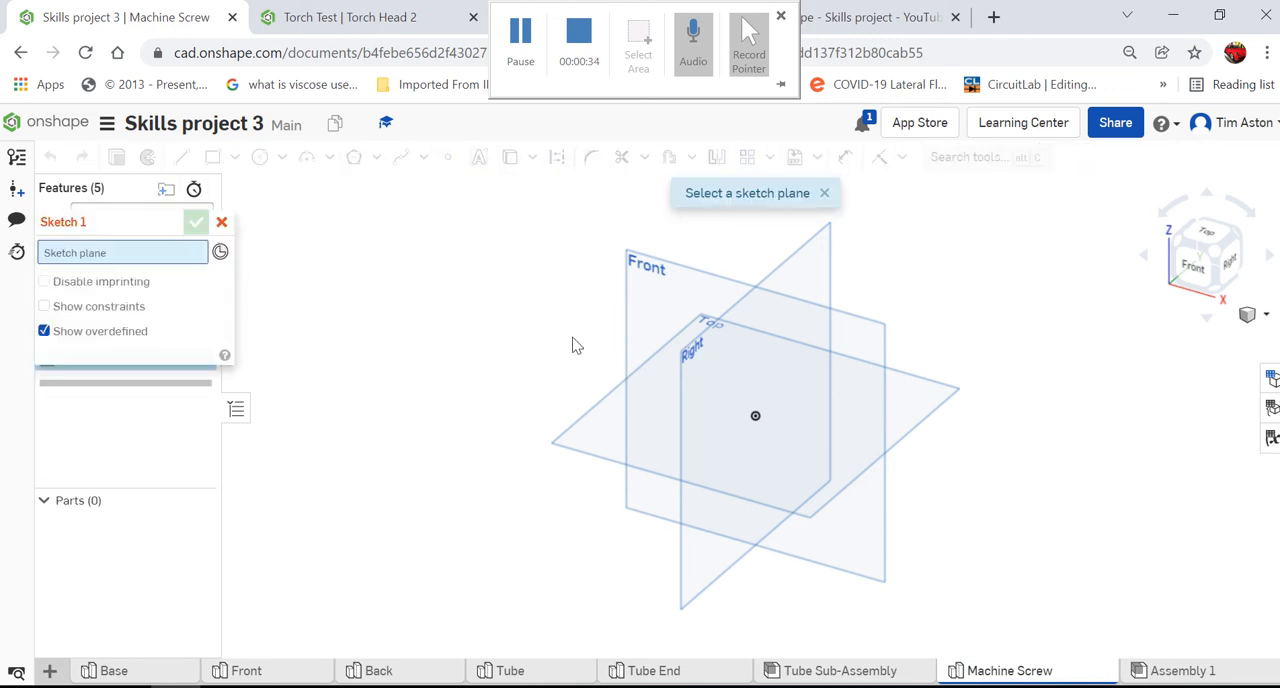
pyautogui.click(658, 289)
pyautogui.click(1196, 268)
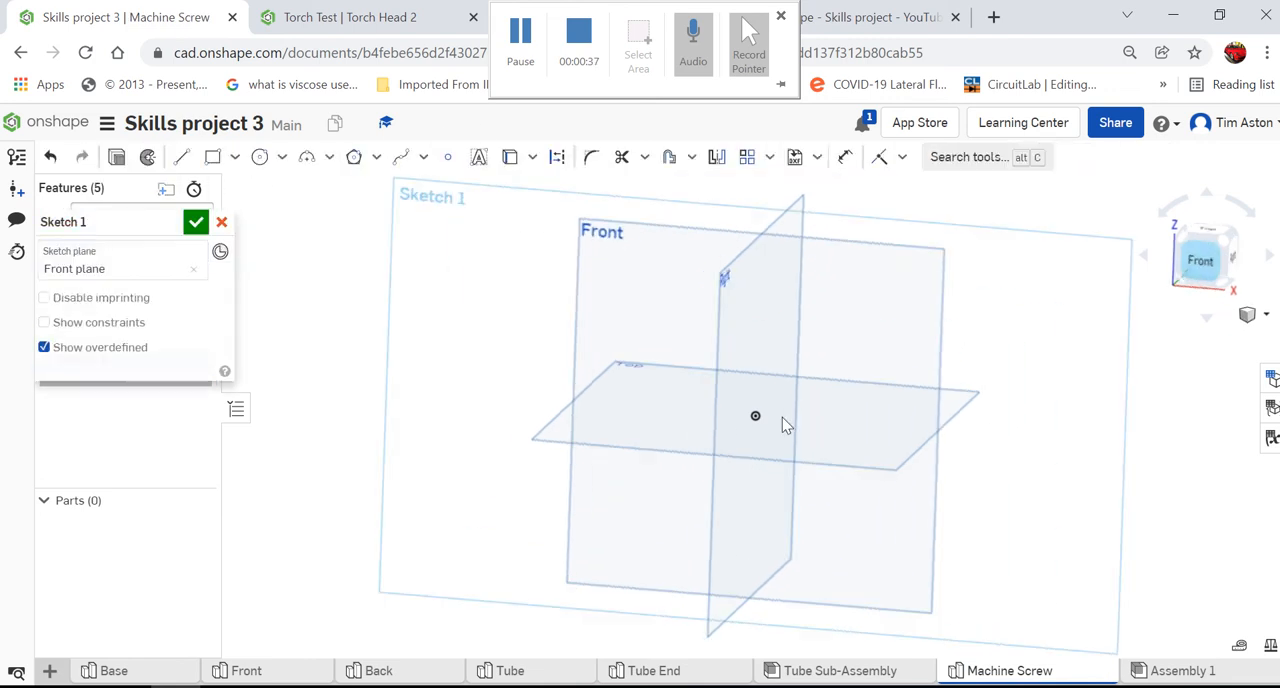
pyautogui.click(180, 158)
pyautogui.click(749, 370)
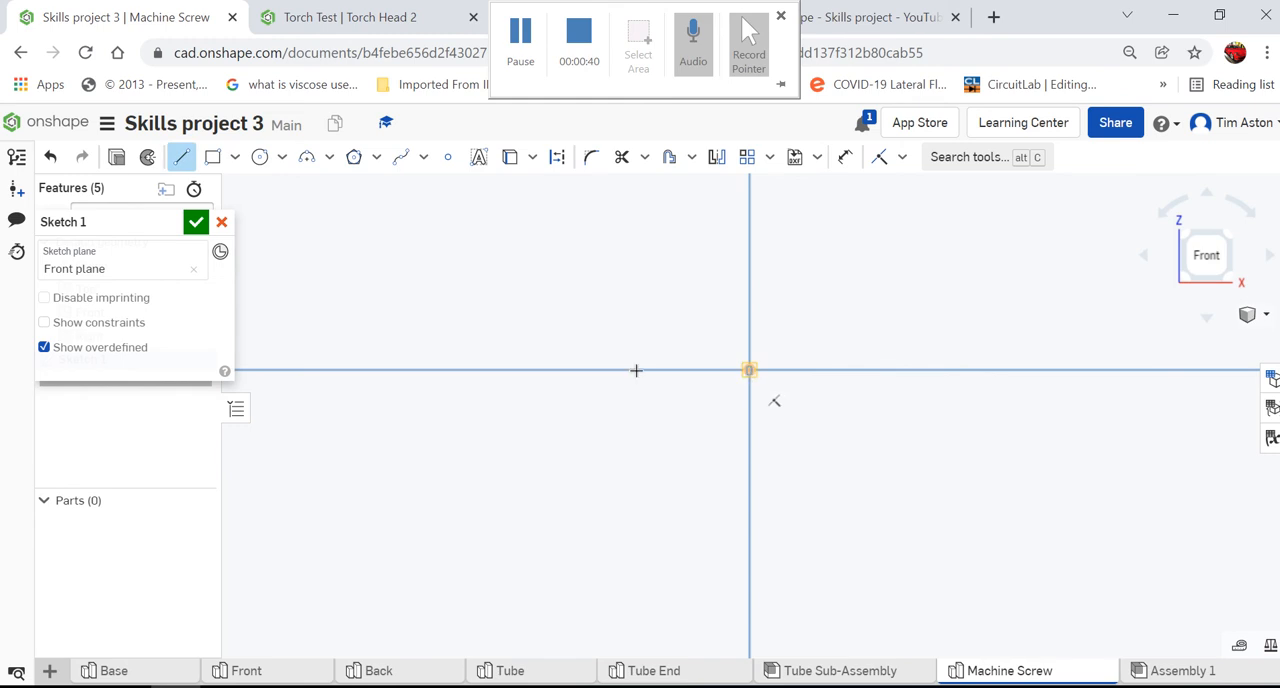
pyautogui.click(563, 372)
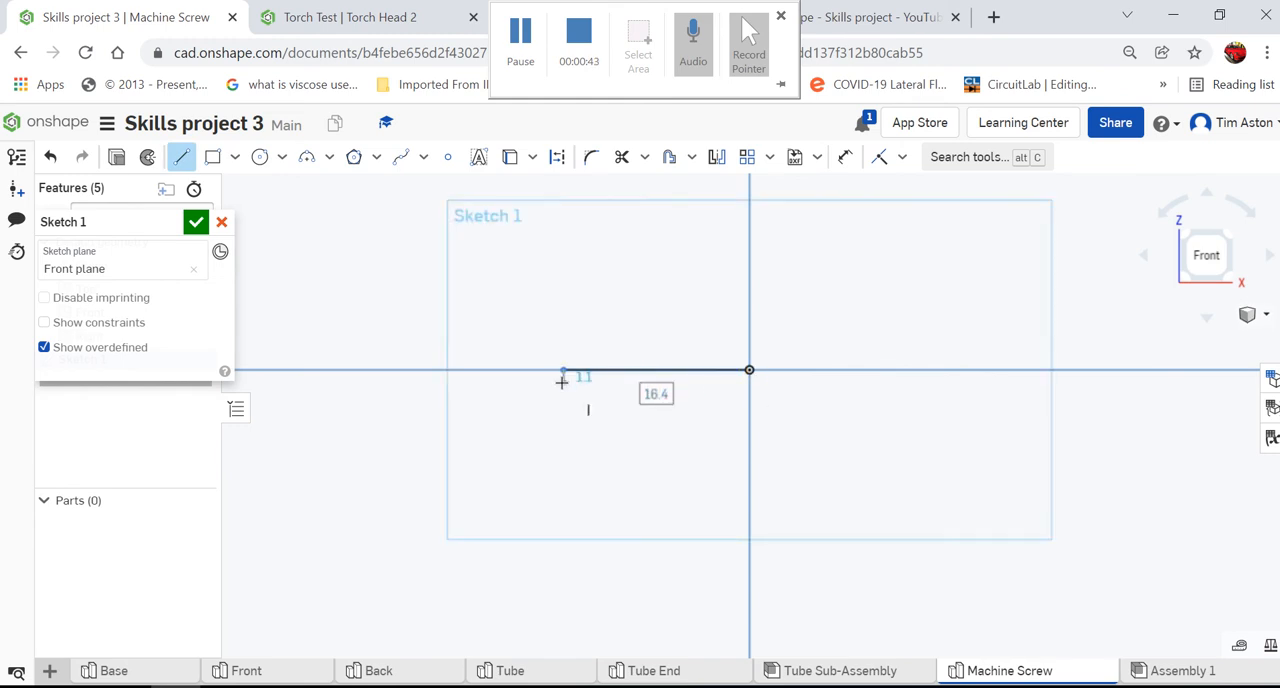
pyautogui.write('3')
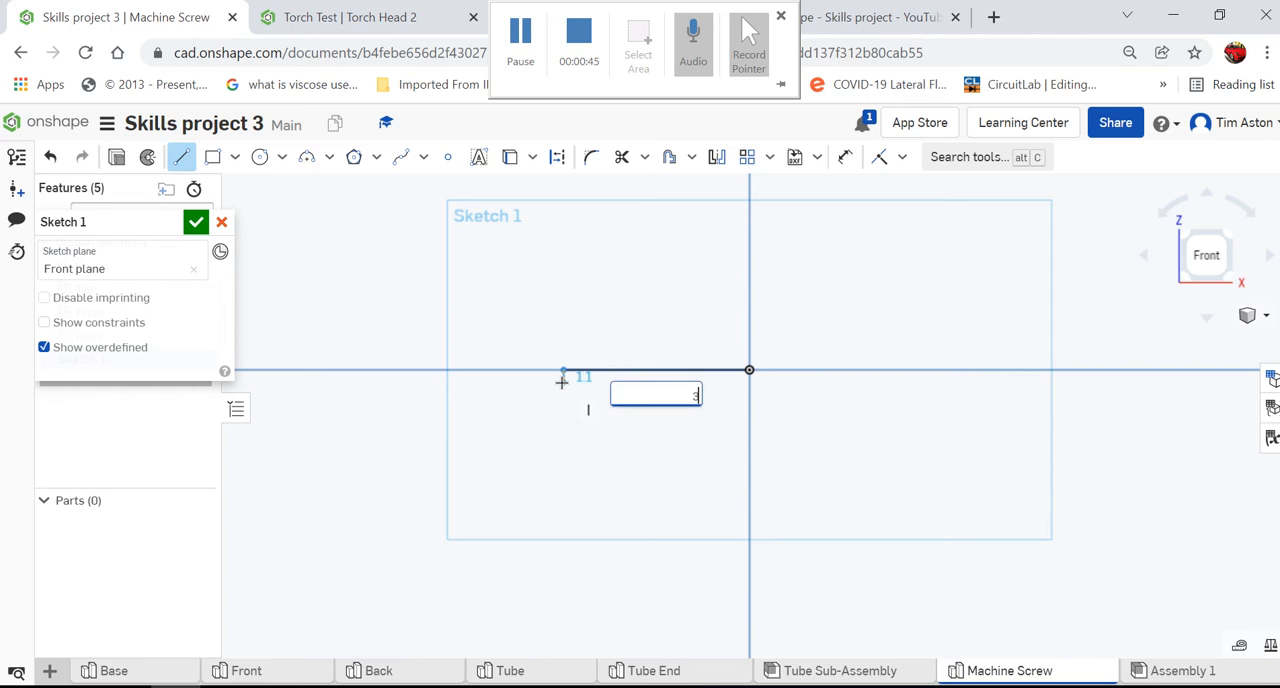
pyautogui.press('Return')
pyautogui.press('Escape')
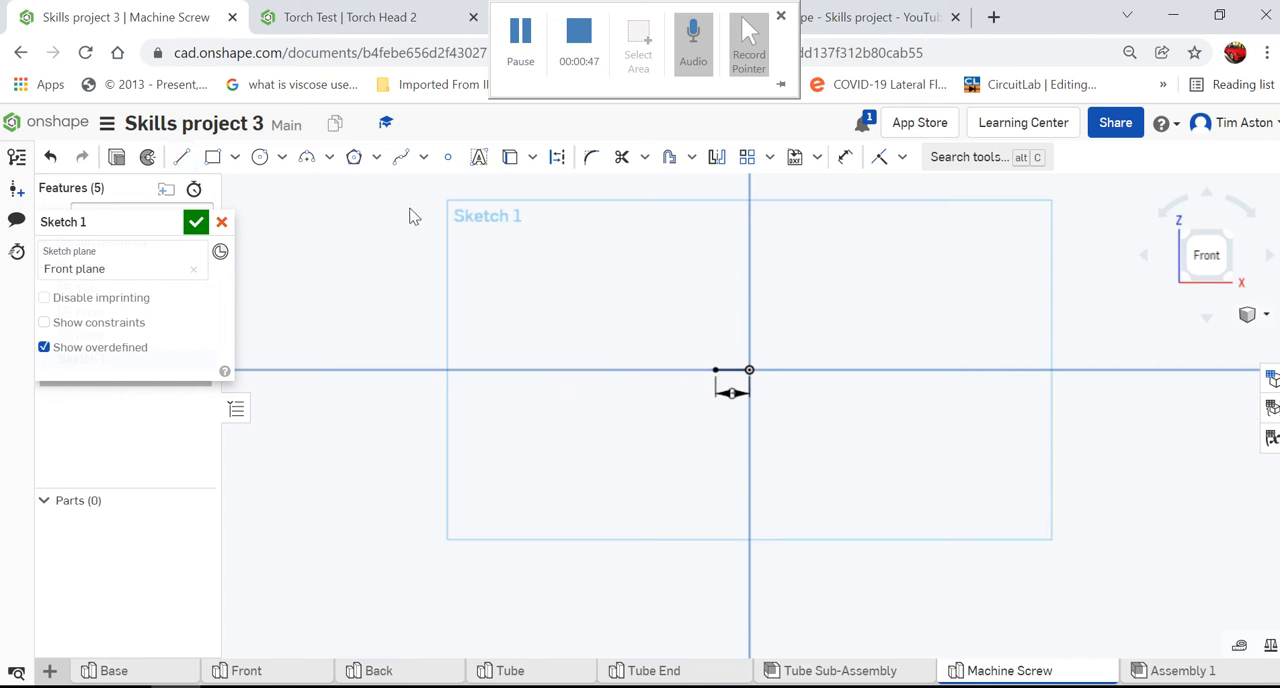
# - Draw a 20 mm vertical line straight down from the origin as the screw's centre line
pyautogui.click(181, 157)
pyautogui.scroll(5, 674, 385)
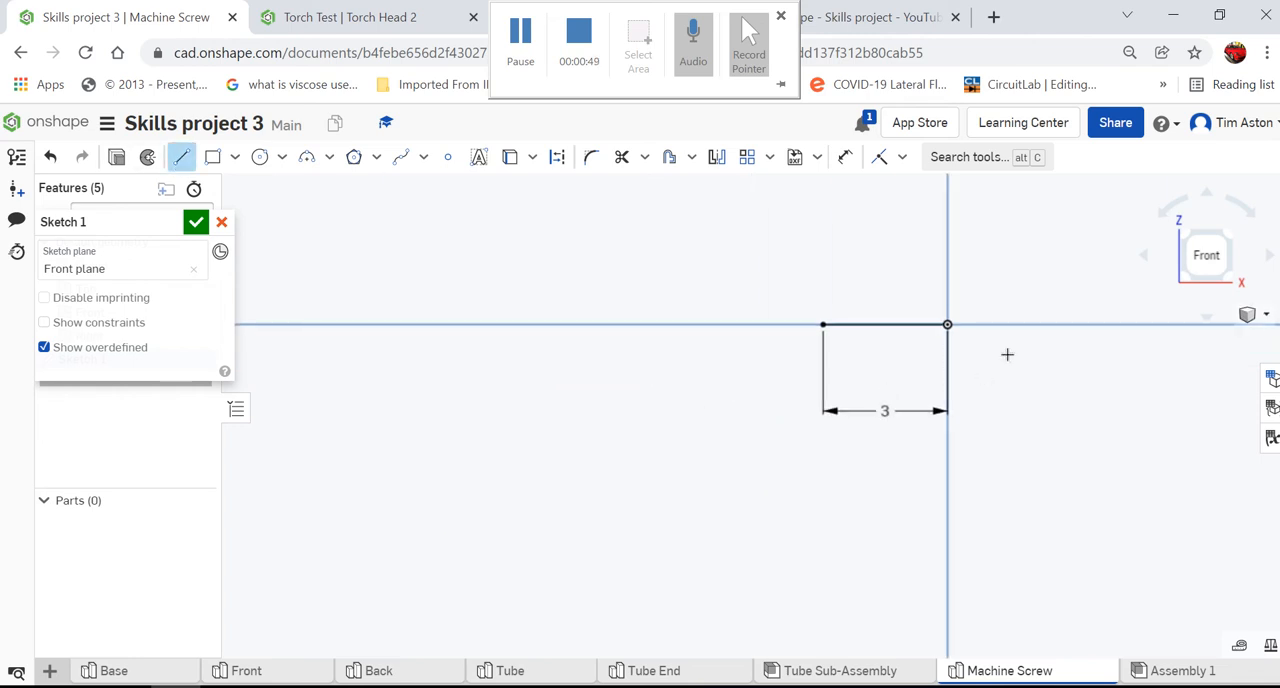
pyautogui.click(947, 323)
pyautogui.scroll(-3, 686, 234)
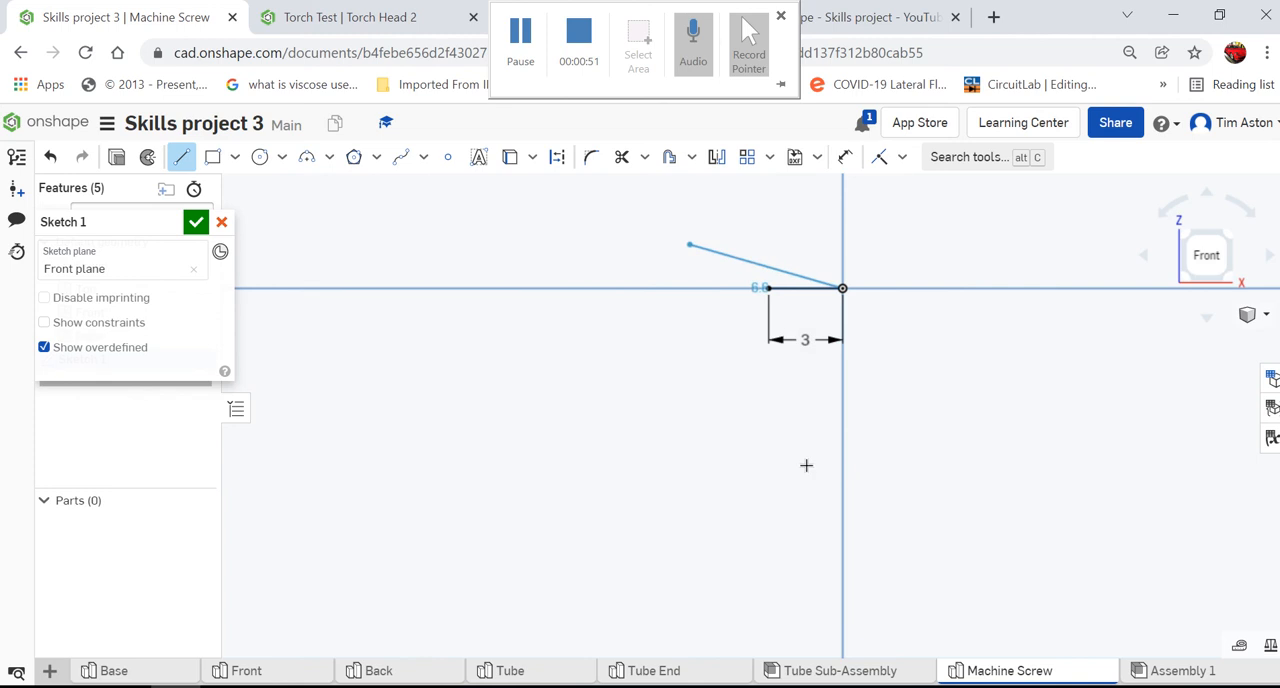
pyautogui.write('20')
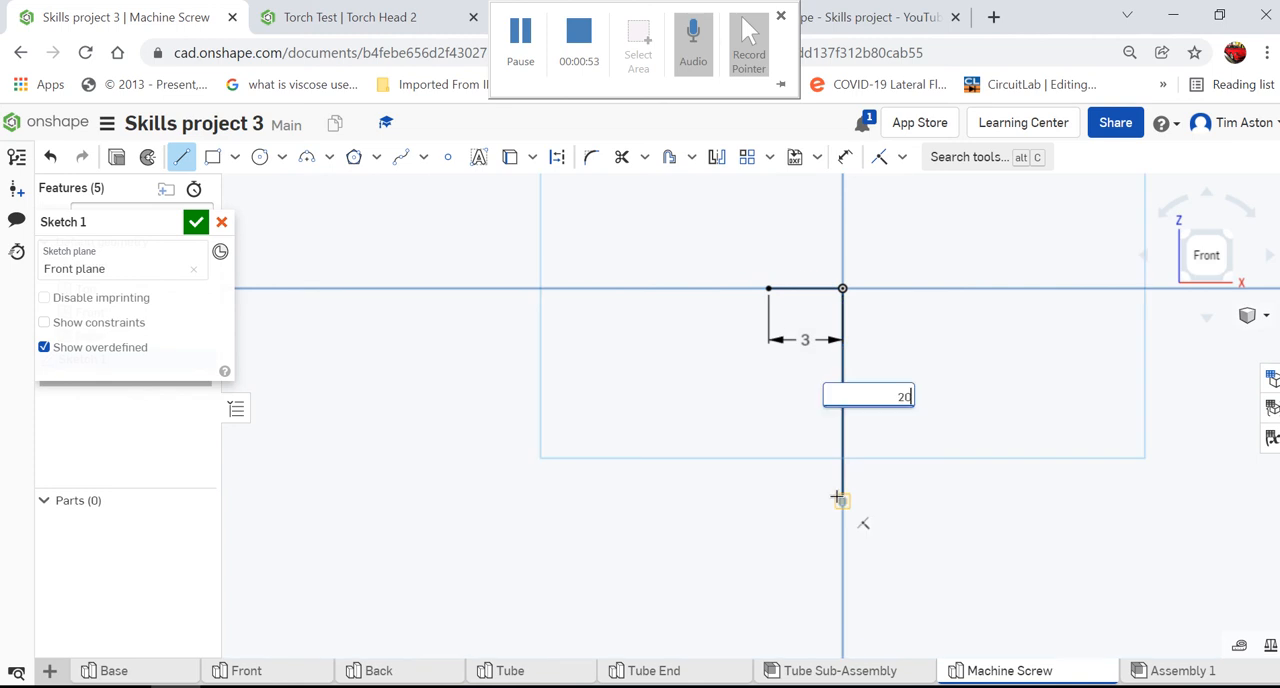
pyautogui.press('Return')
# - Continue the profile with a 2 mm line leftward at the lower end and a 19 mm vertical line upward
pyautogui.scroll(-3, 830, 398)
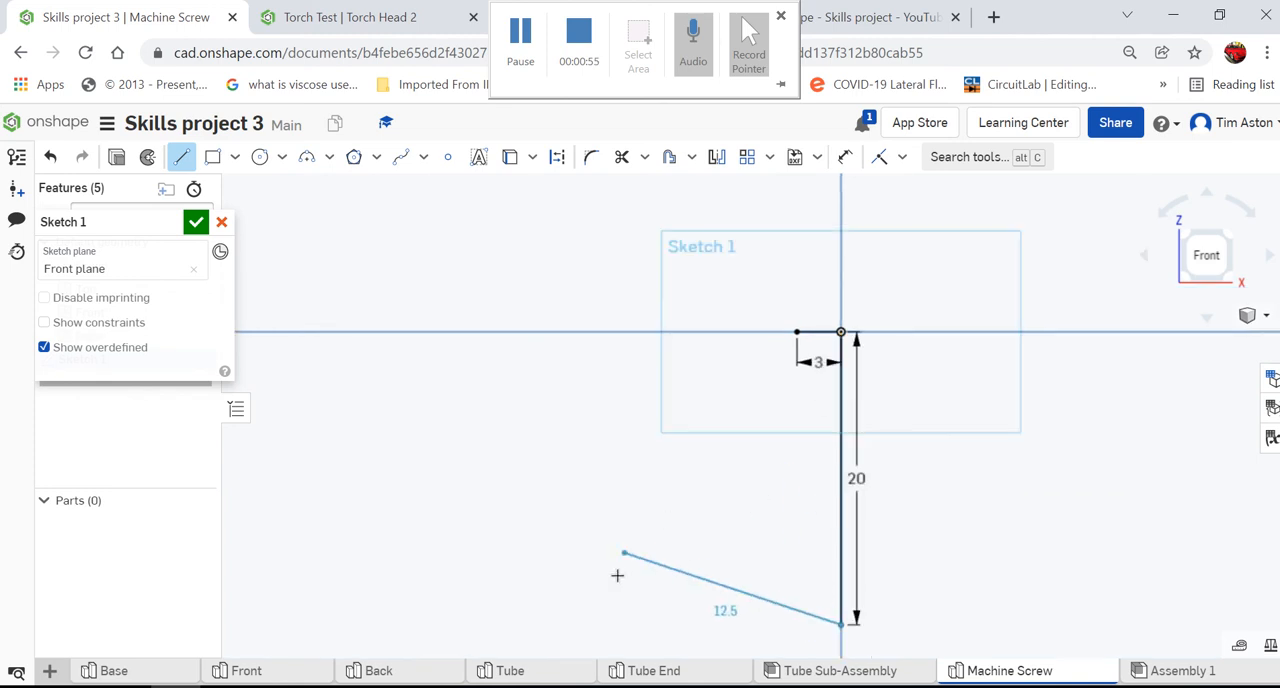
pyautogui.click(605, 627)
pyautogui.write('3')
pyautogui.press('Return')
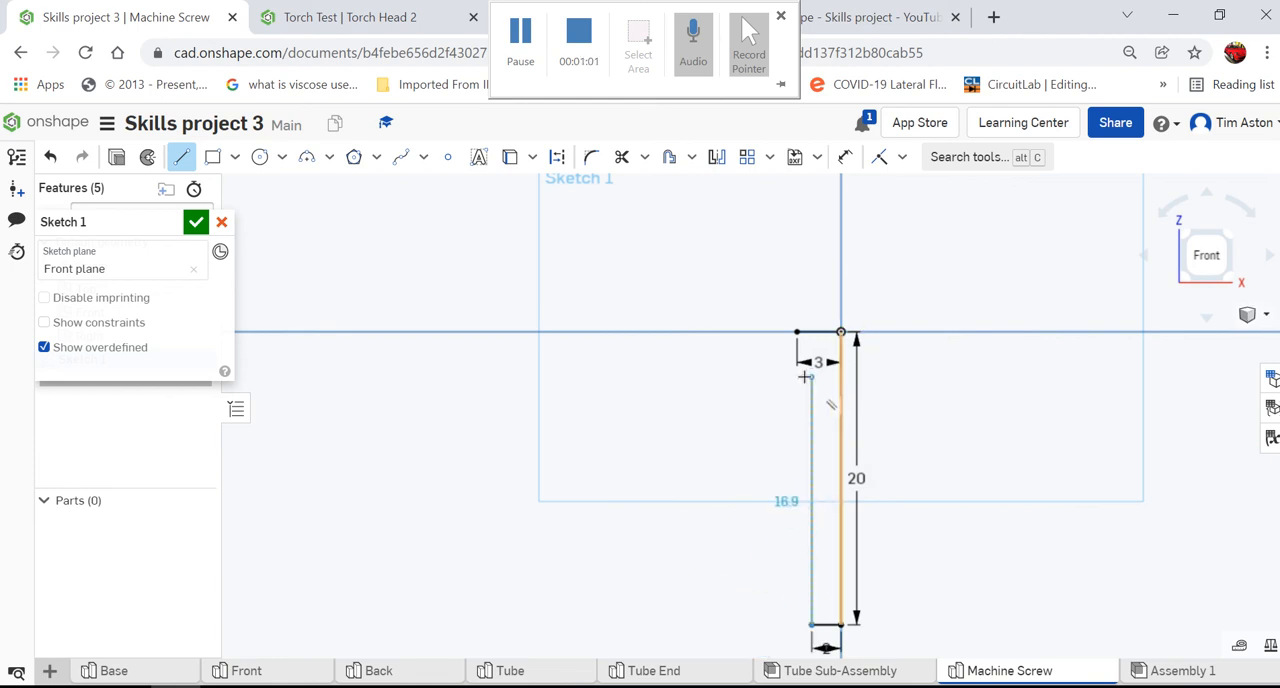
pyautogui.write('19')
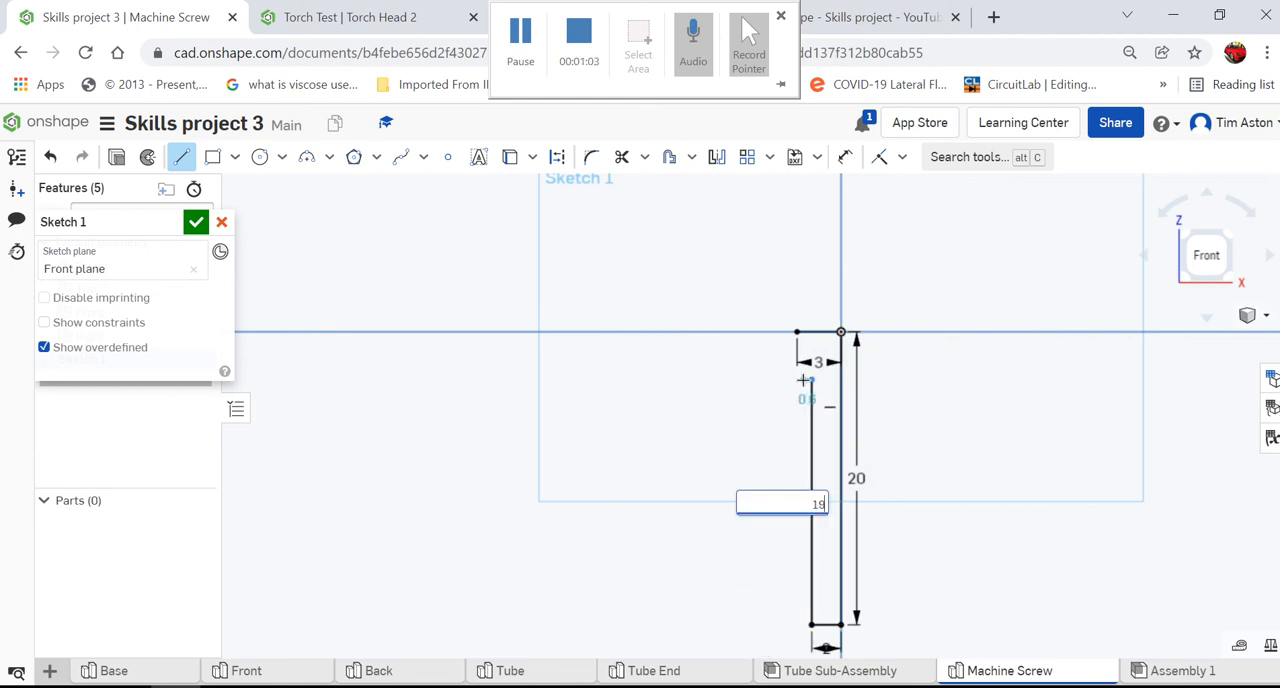
pyautogui.press('Return')
# - Close the profile with a diagonal line to the outer end of the 3 mm line and finish the sketch
pyautogui.scroll(6, 849, 336)
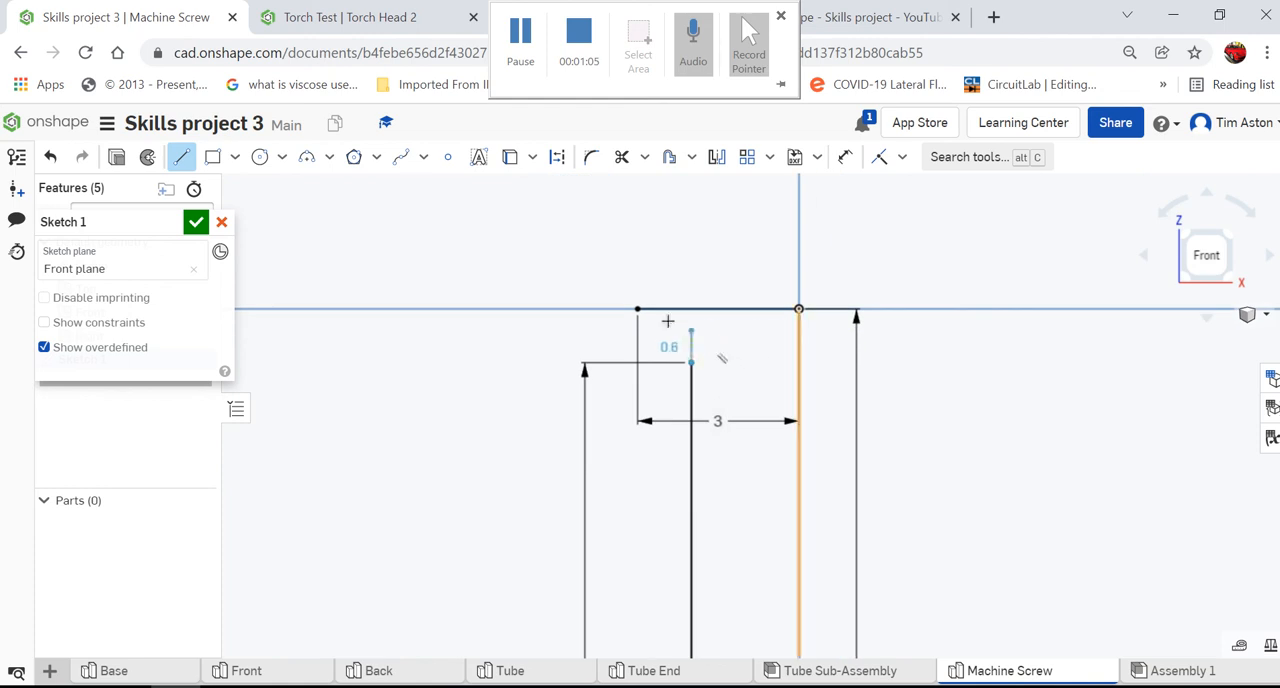
pyautogui.click(636, 311)
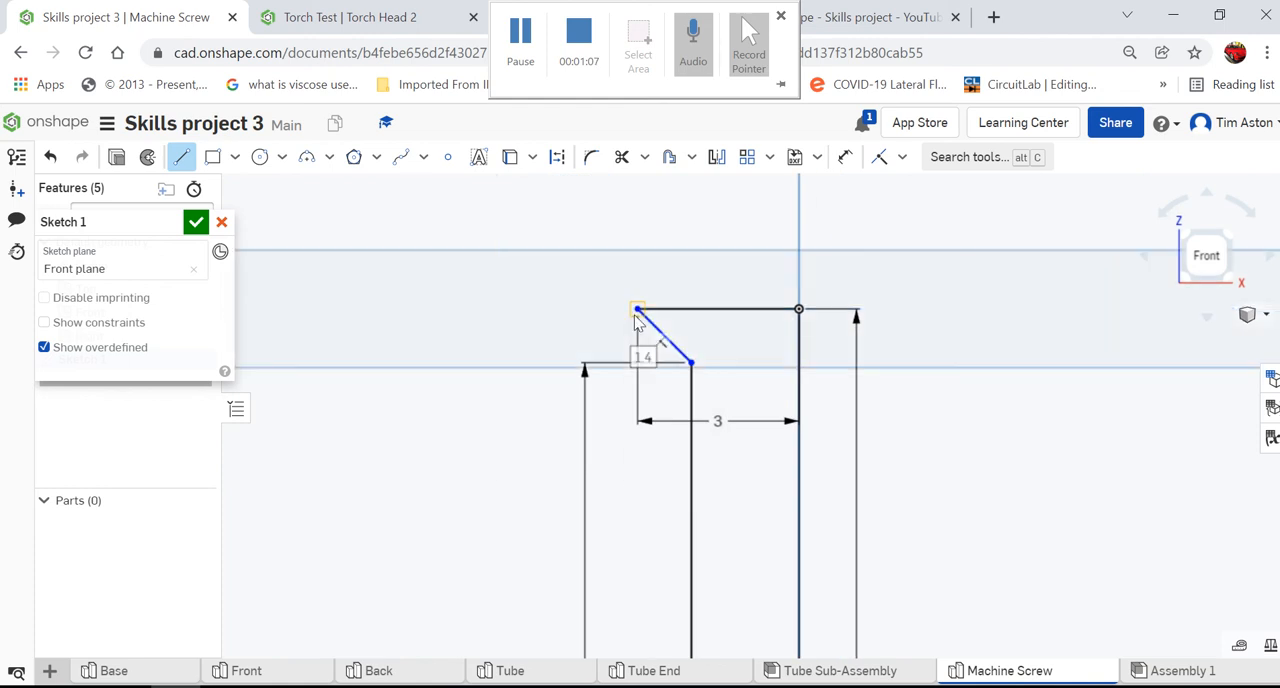
pyautogui.rightClick(636, 312)
pyautogui.click(665, 330)
pyautogui.scroll(-2, 474, 380)
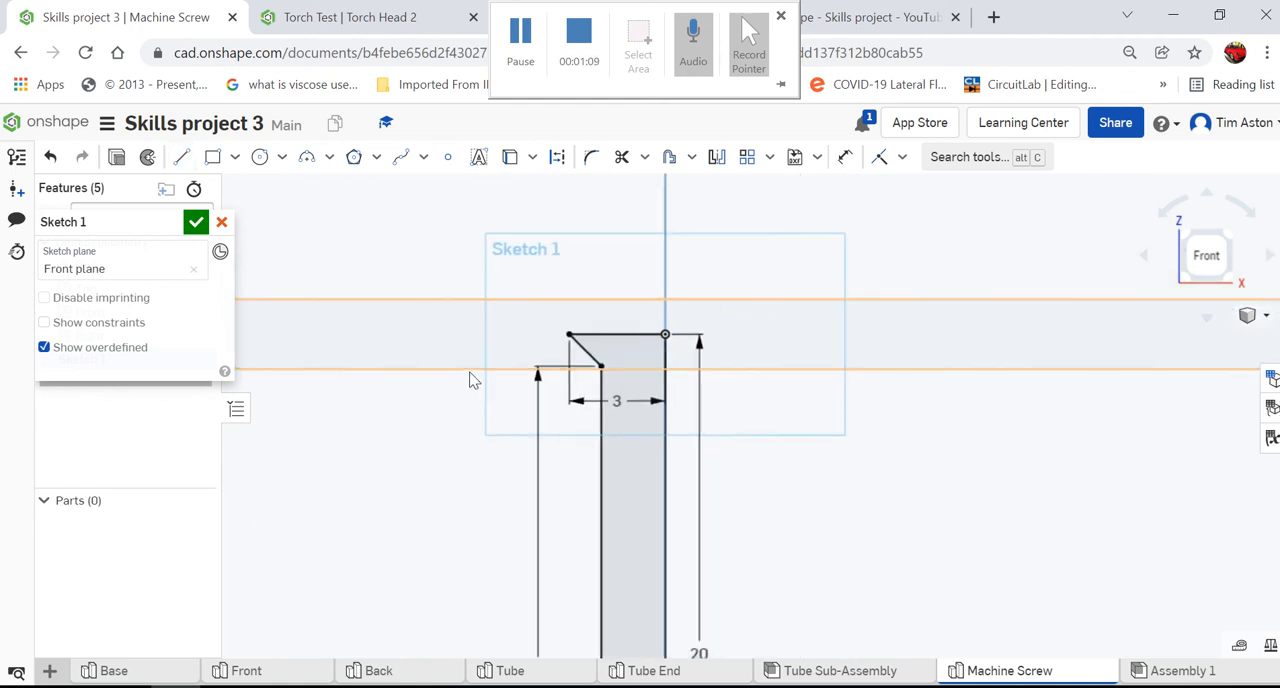
pyautogui.scroll(-2, 548, 274)
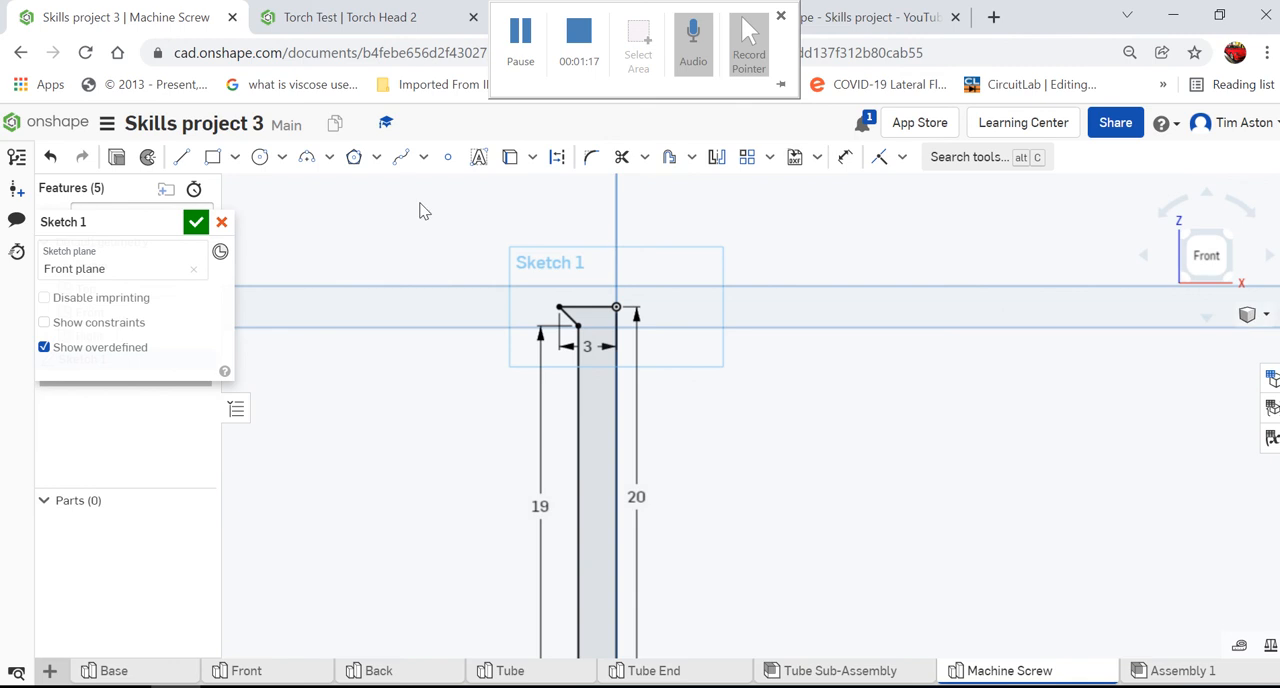
pyautogui.click(197, 222)
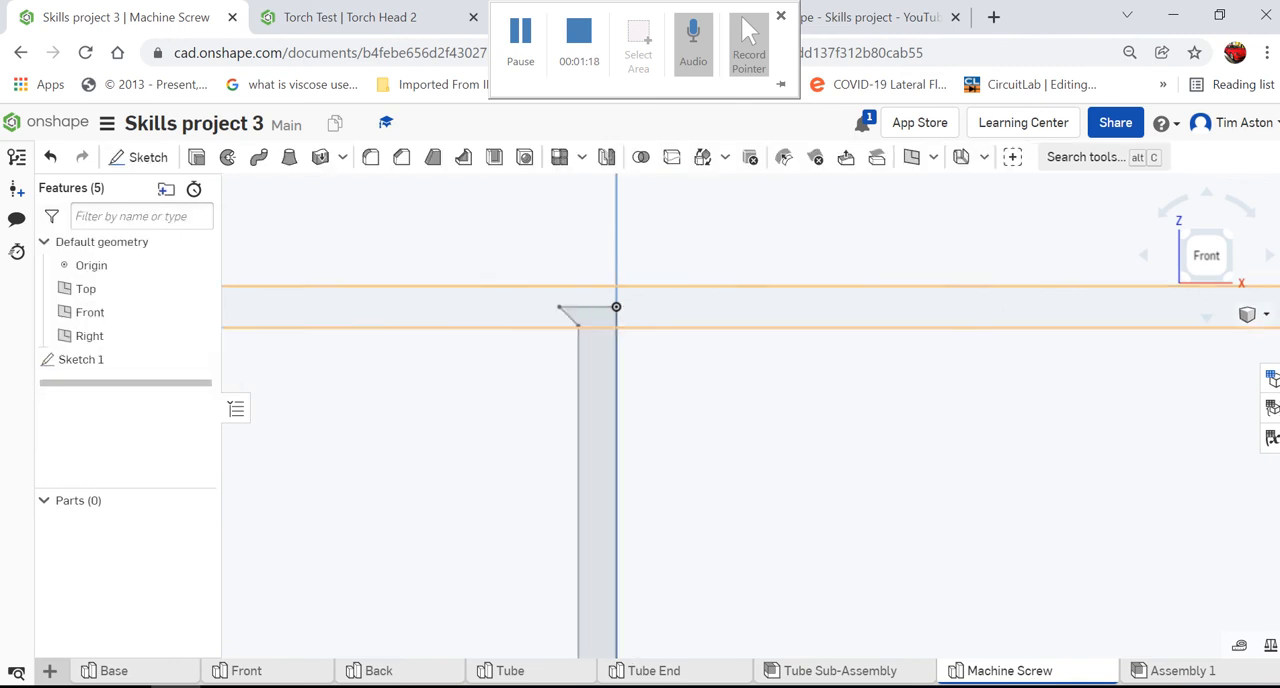
# - Revolve the screw profile a full turn around its 20 mm vertical edge as a new solid
pyautogui.click(1250, 316)
pyautogui.click(1160, 293)
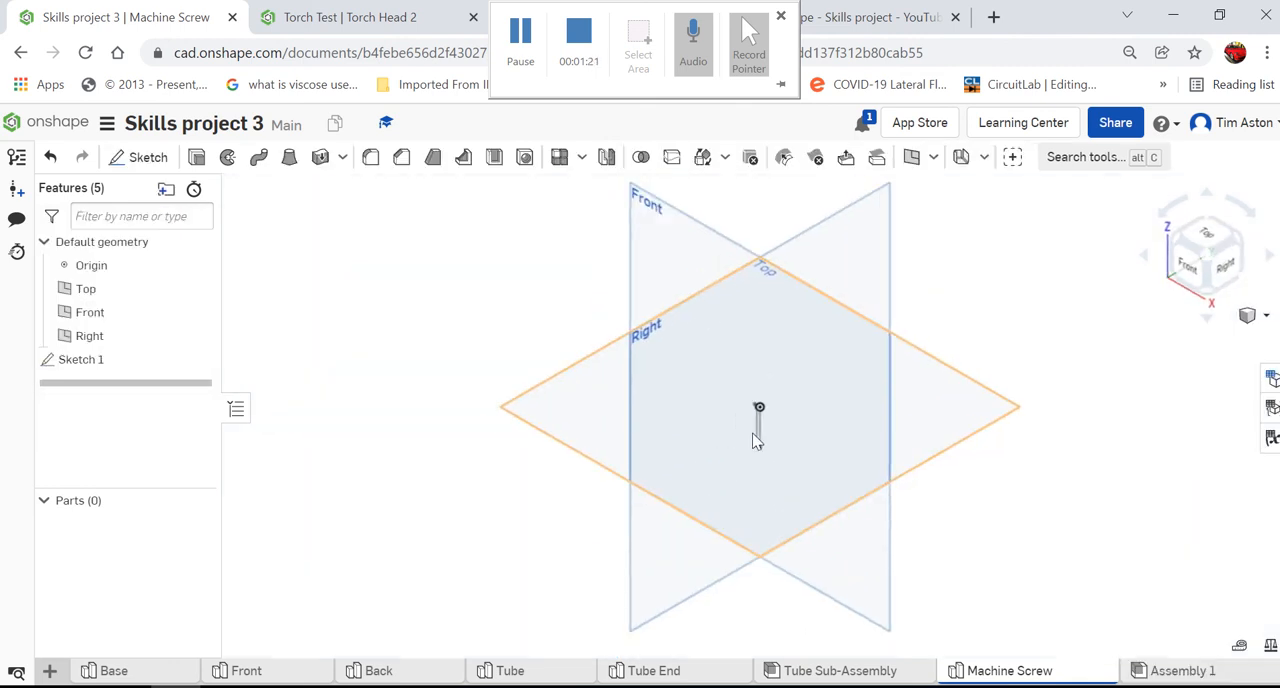
pyautogui.scroll(5, 821, 409)
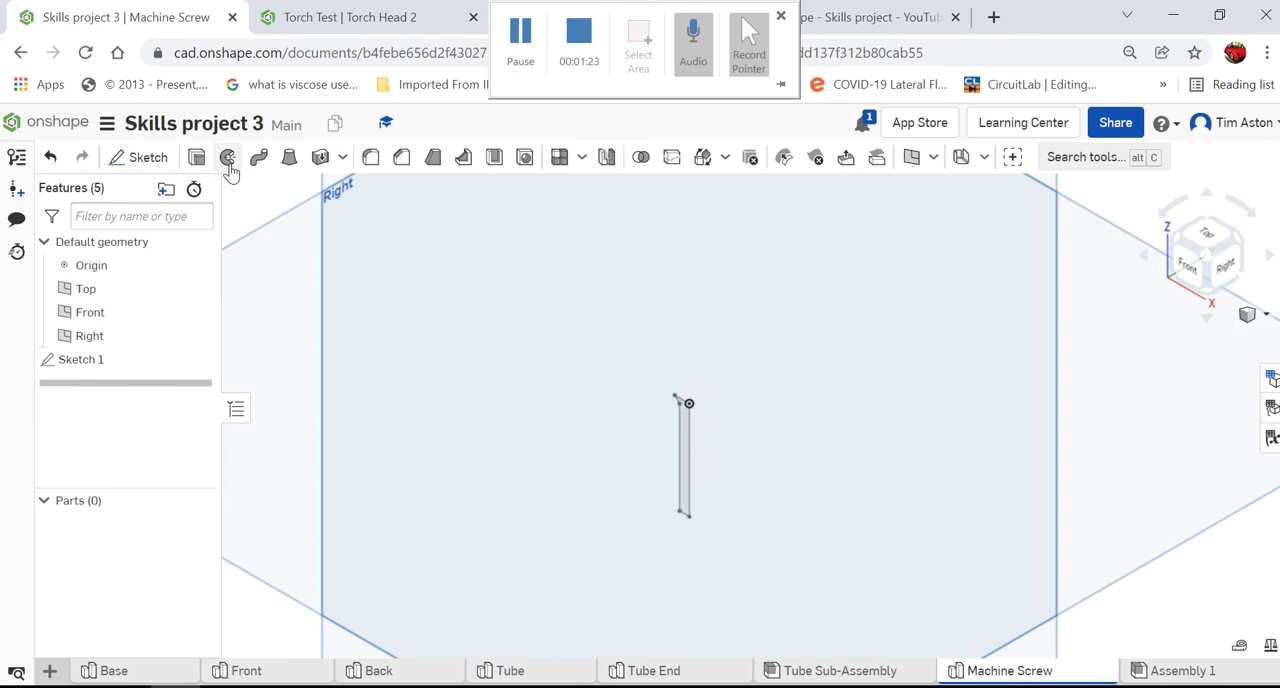
pyautogui.hotkey('shift', 'w')
pyautogui.scroll(2, 860, 540)
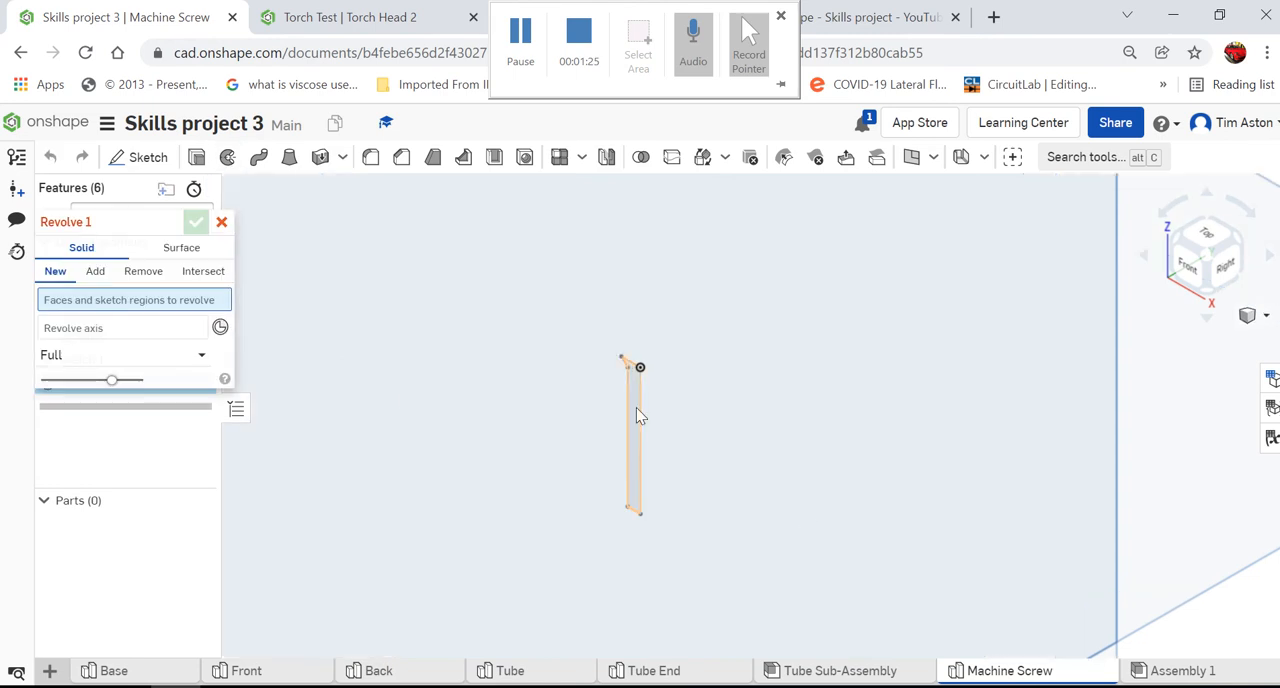
pyautogui.scroll(2, 641, 411)
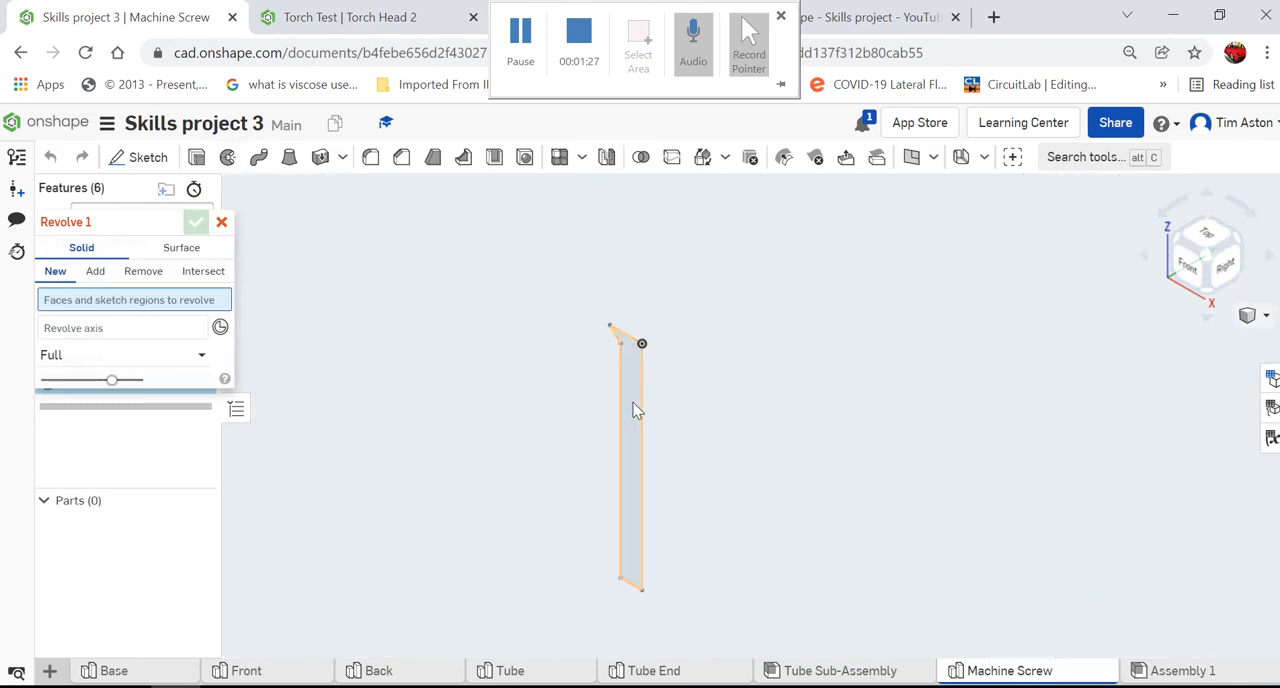
pyautogui.click(632, 402)
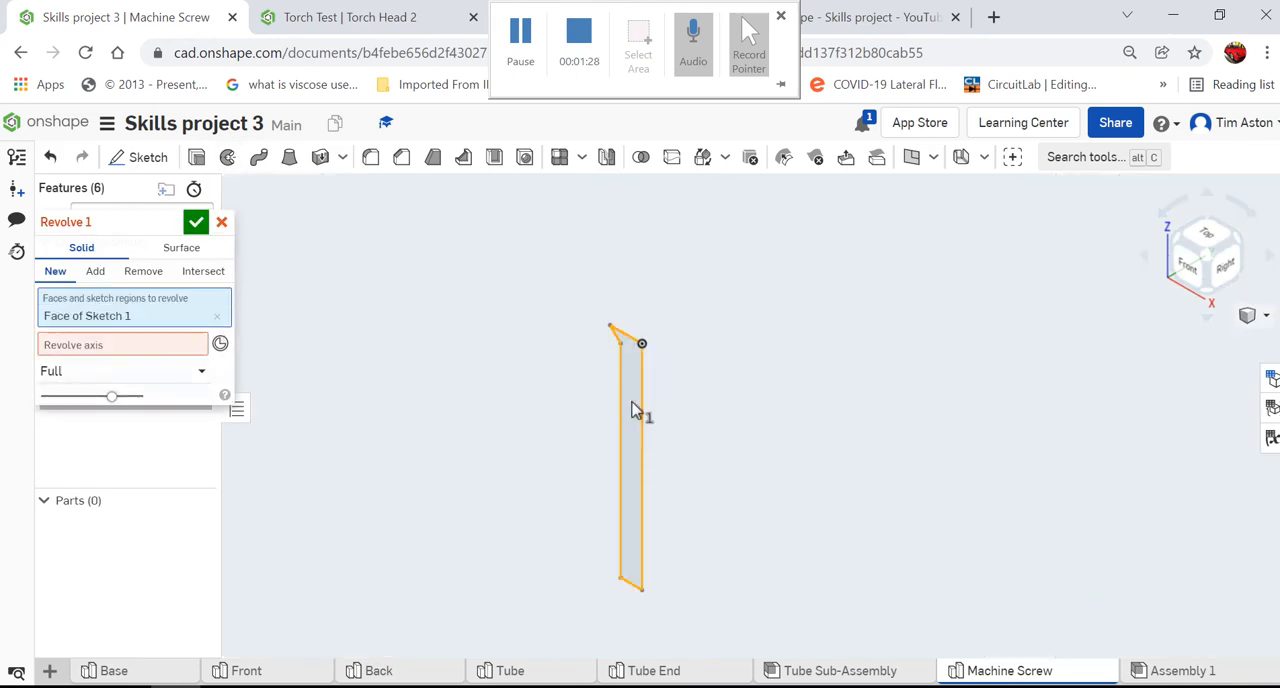
pyautogui.click(78, 350)
pyautogui.click(643, 412)
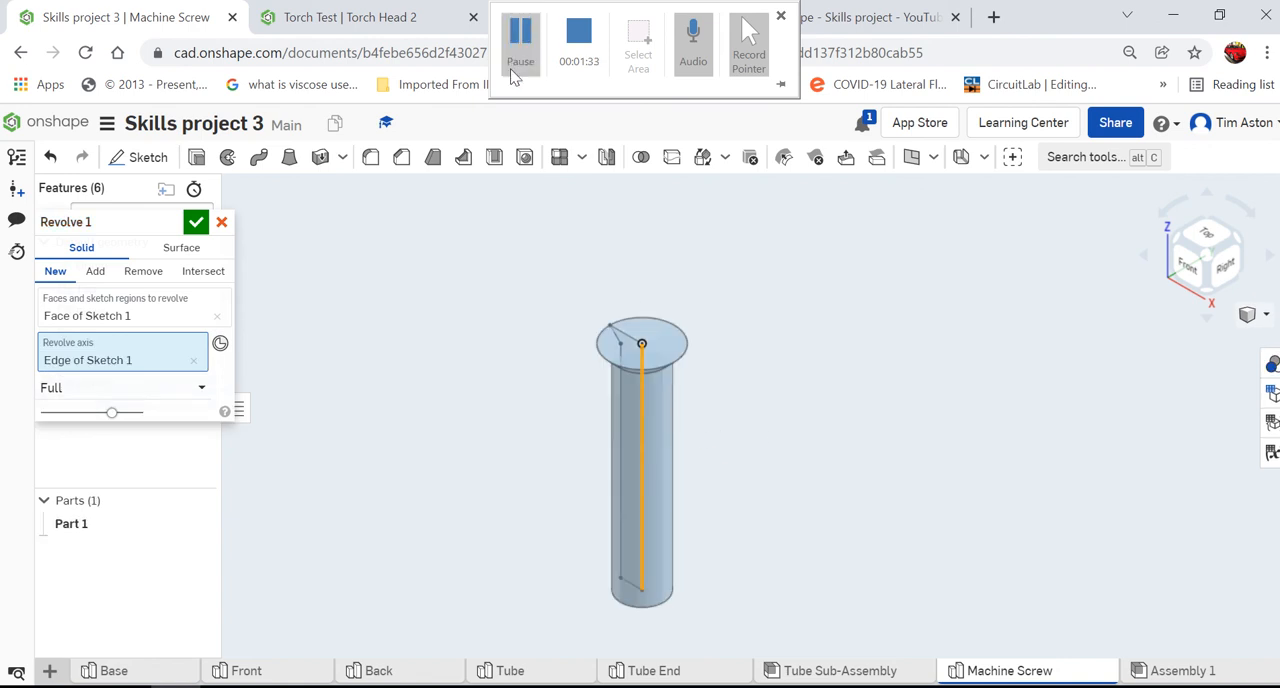
pyautogui.click(195, 222)
# - Chamfer the circular edge at the lower end of the screw shank by an equal distance of 0.5 mm
pyautogui.moveTo(777, 434); pyautogui.dragTo(791, 393, button='right')
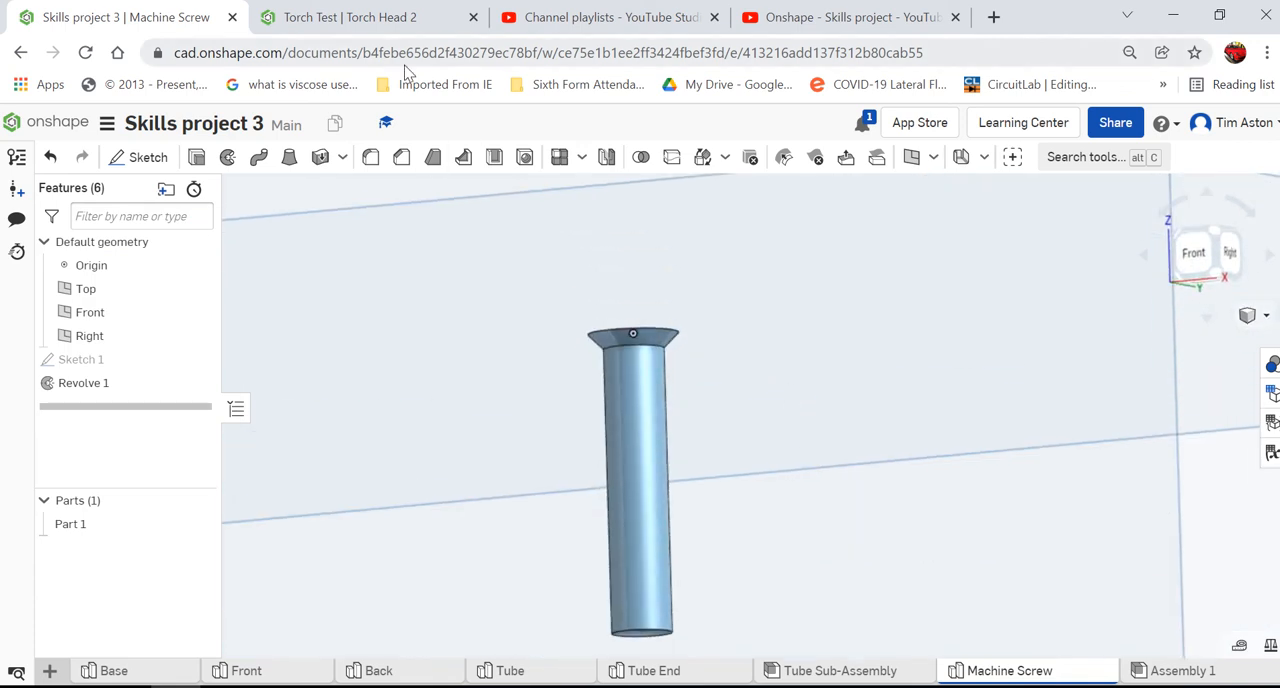
pyautogui.click(401, 160)
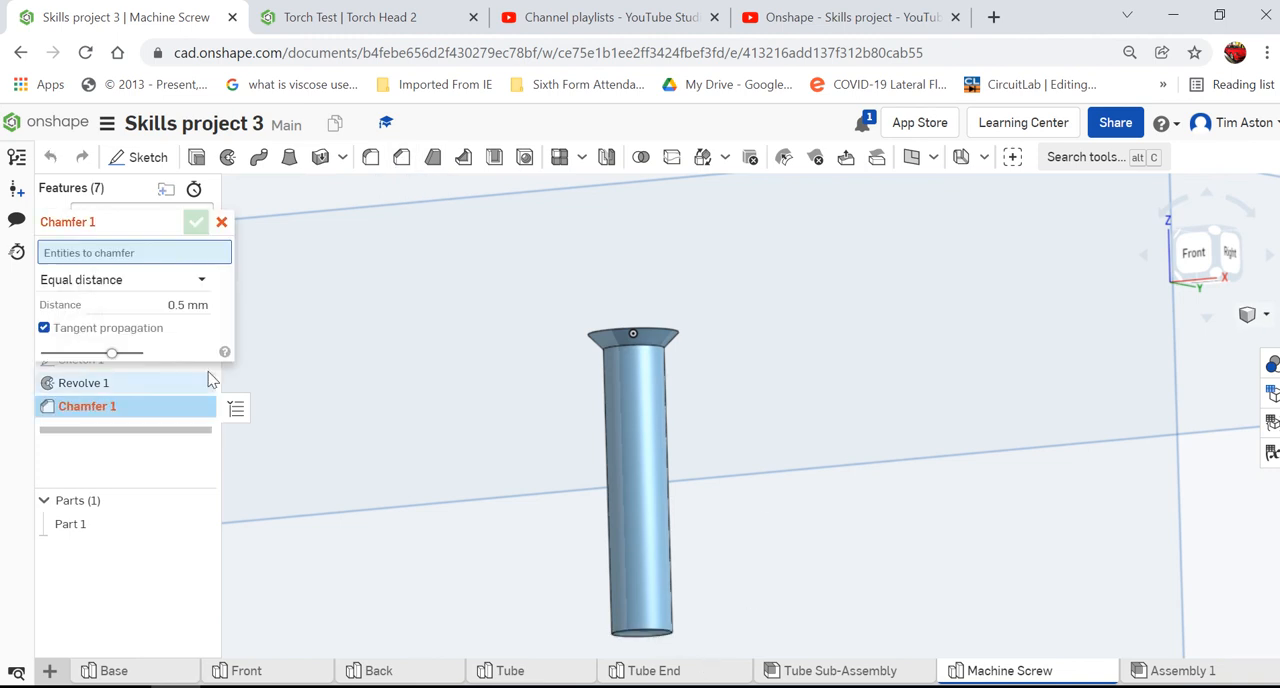
pyautogui.click(668, 632)
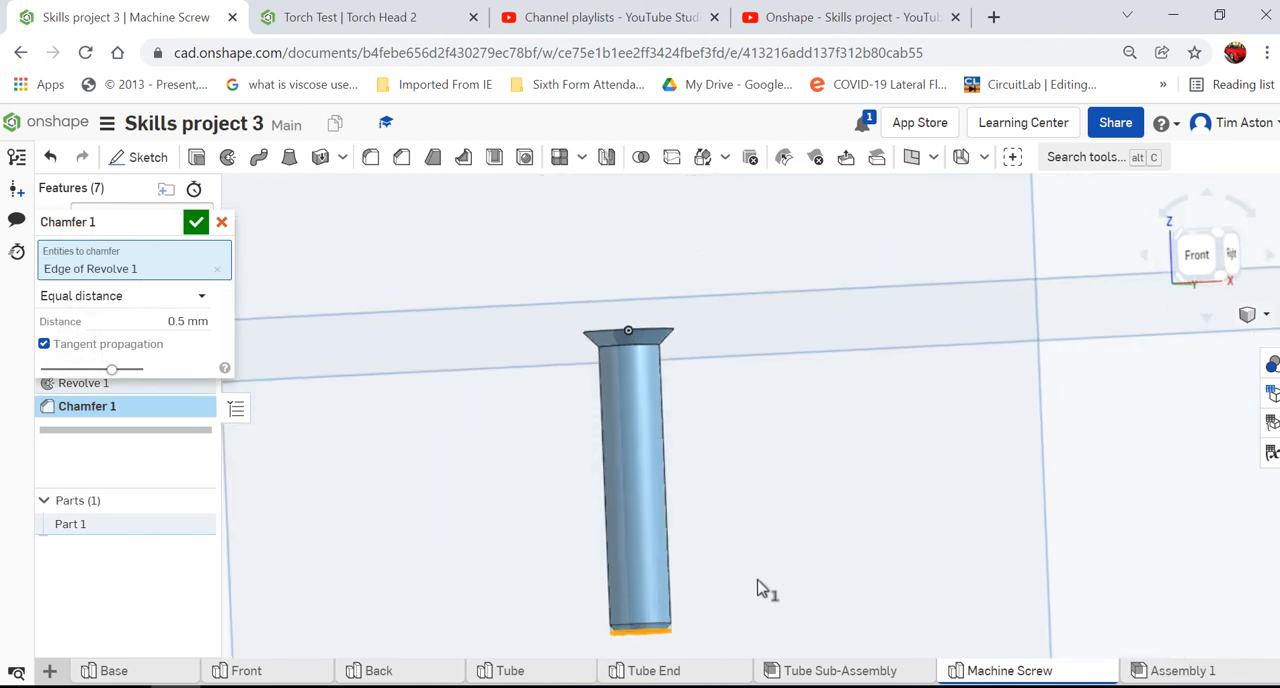
pyautogui.click(196, 221)
# - Start a new sketch on the flat circular top face of the screw head, viewed from the top
pyautogui.moveTo(853, 530); pyautogui.dragTo(857, 554, button='right')
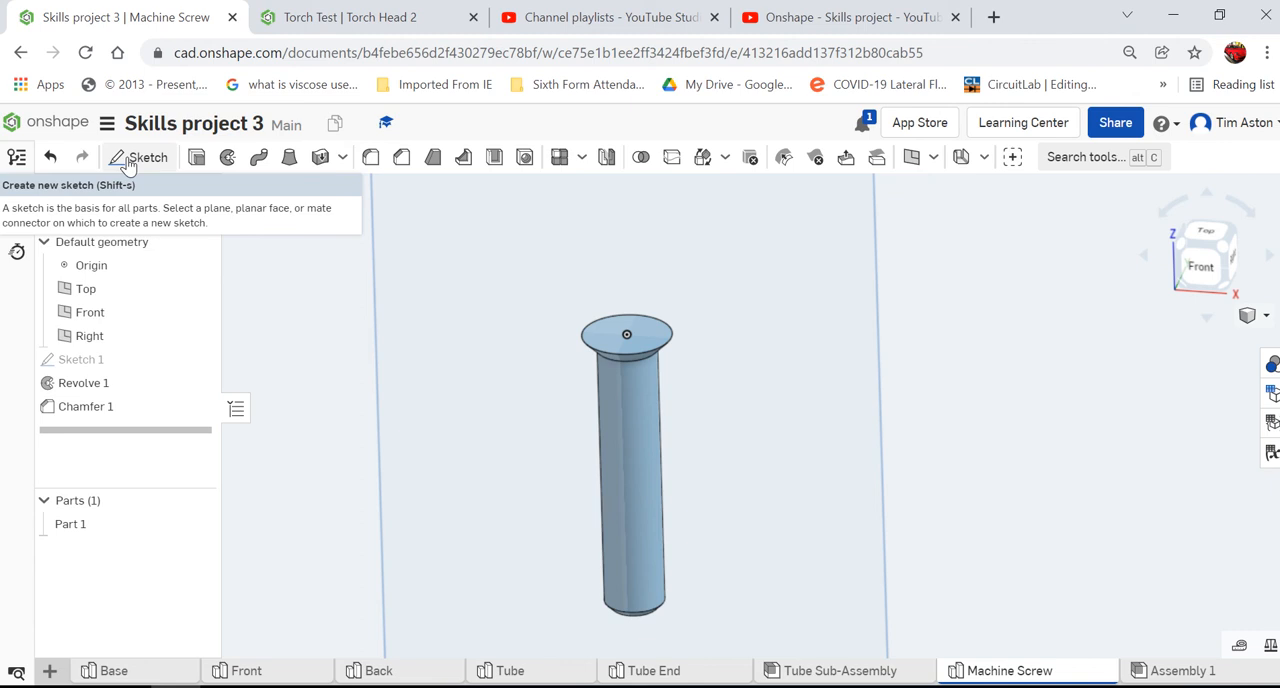
pyautogui.click(128, 162)
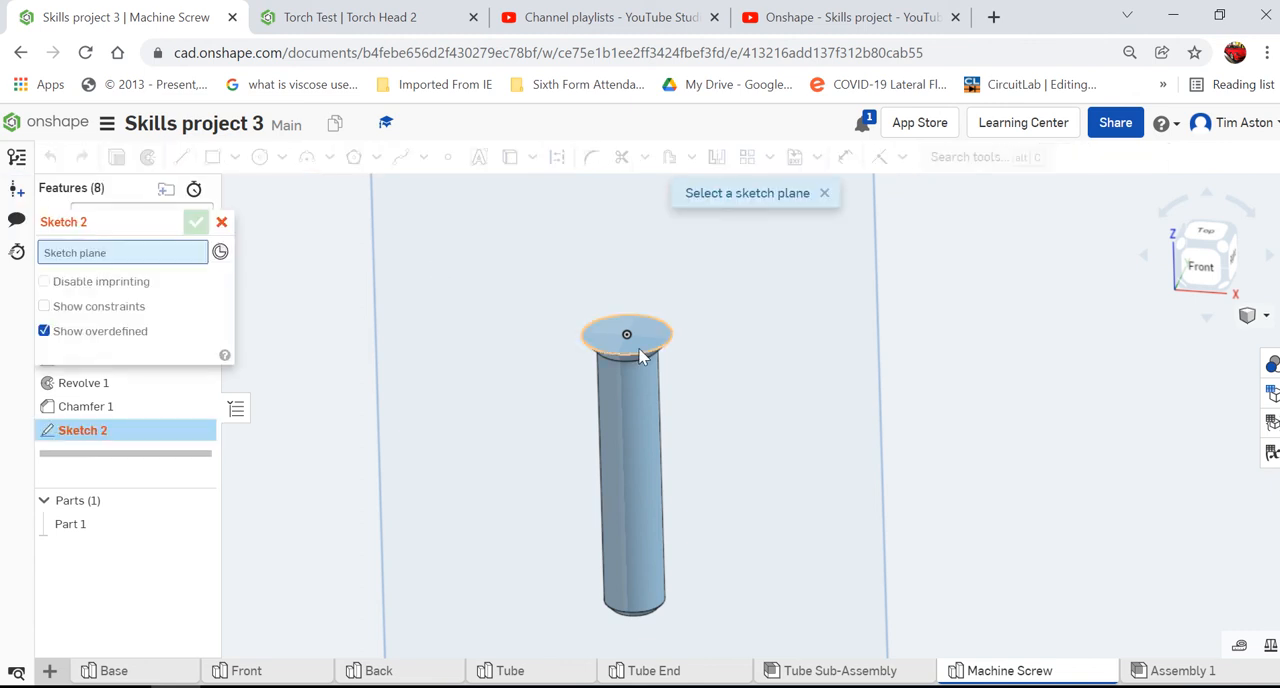
pyautogui.click(1212, 238)
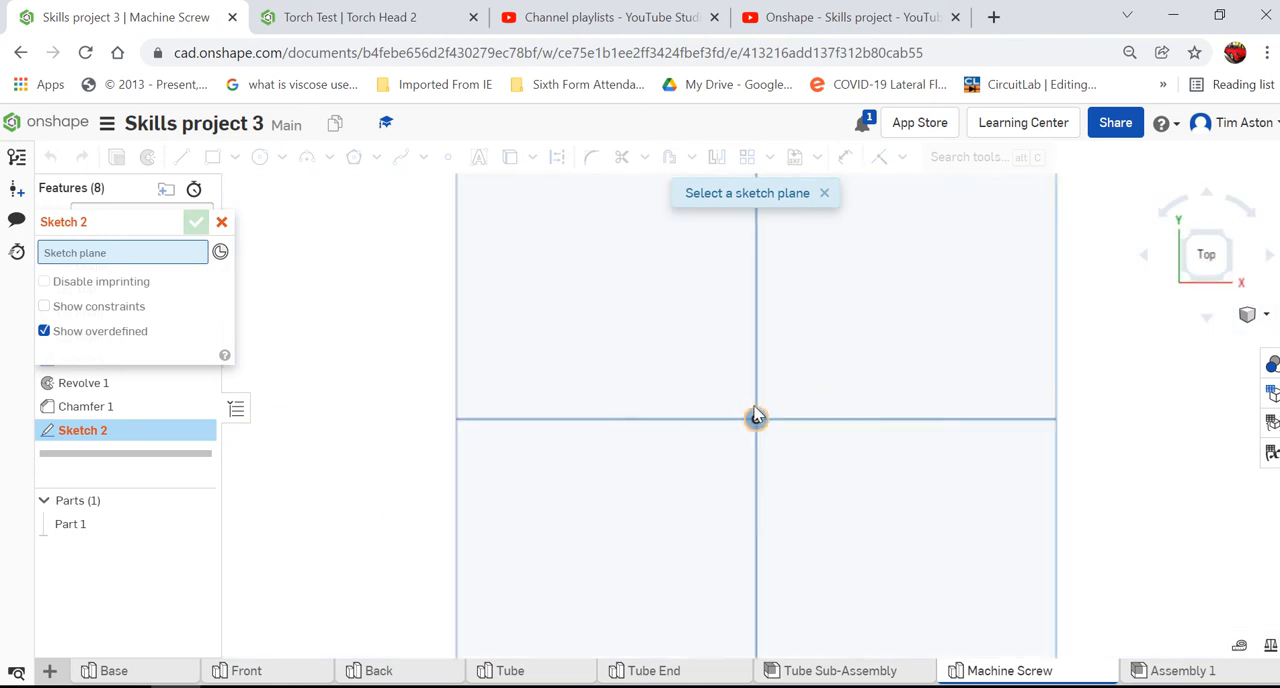
pyautogui.scroll(5, 800, 480)
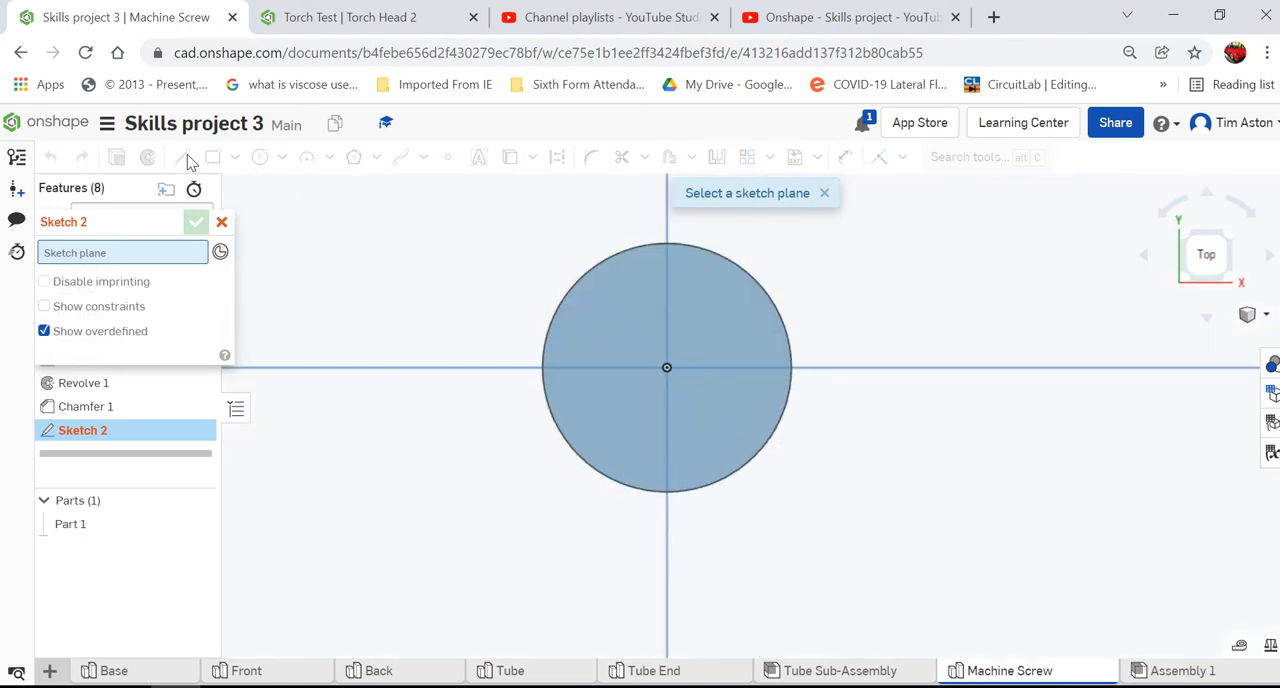
pyautogui.click(710, 279)
pyautogui.click(181, 157)
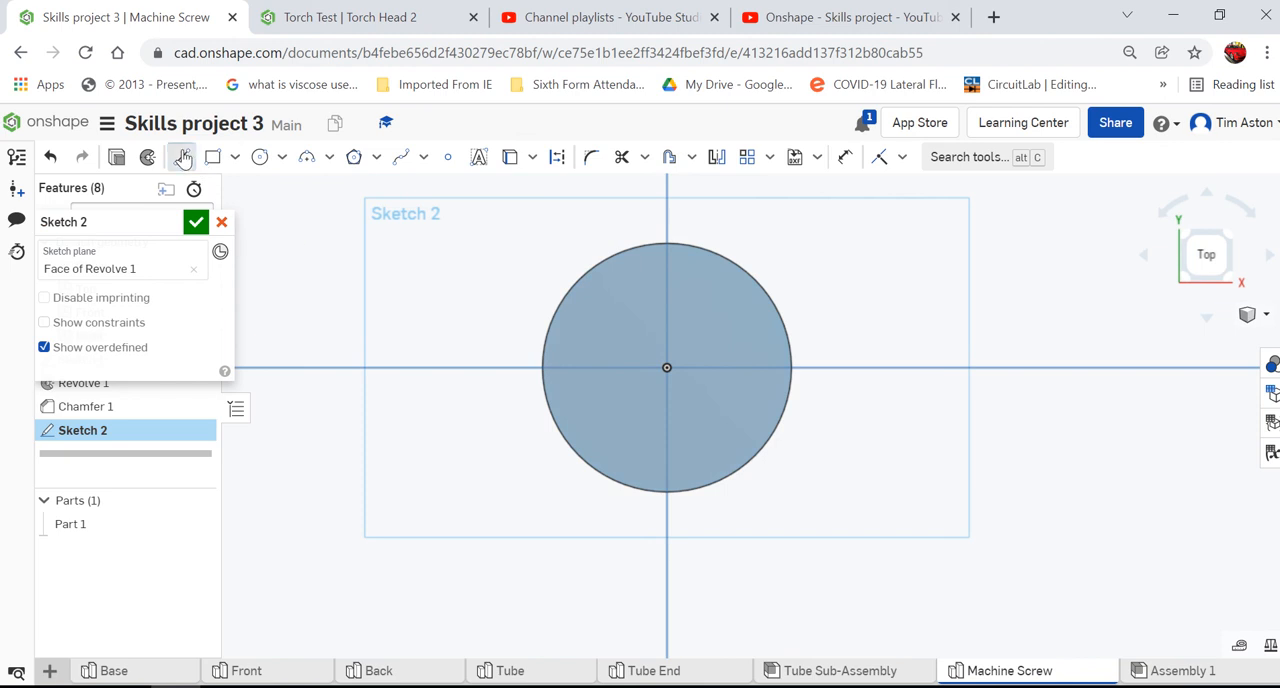
# - Draw a 1.5 mm vertical line upward from the centre of the screw head
pyautogui.click(665, 368)
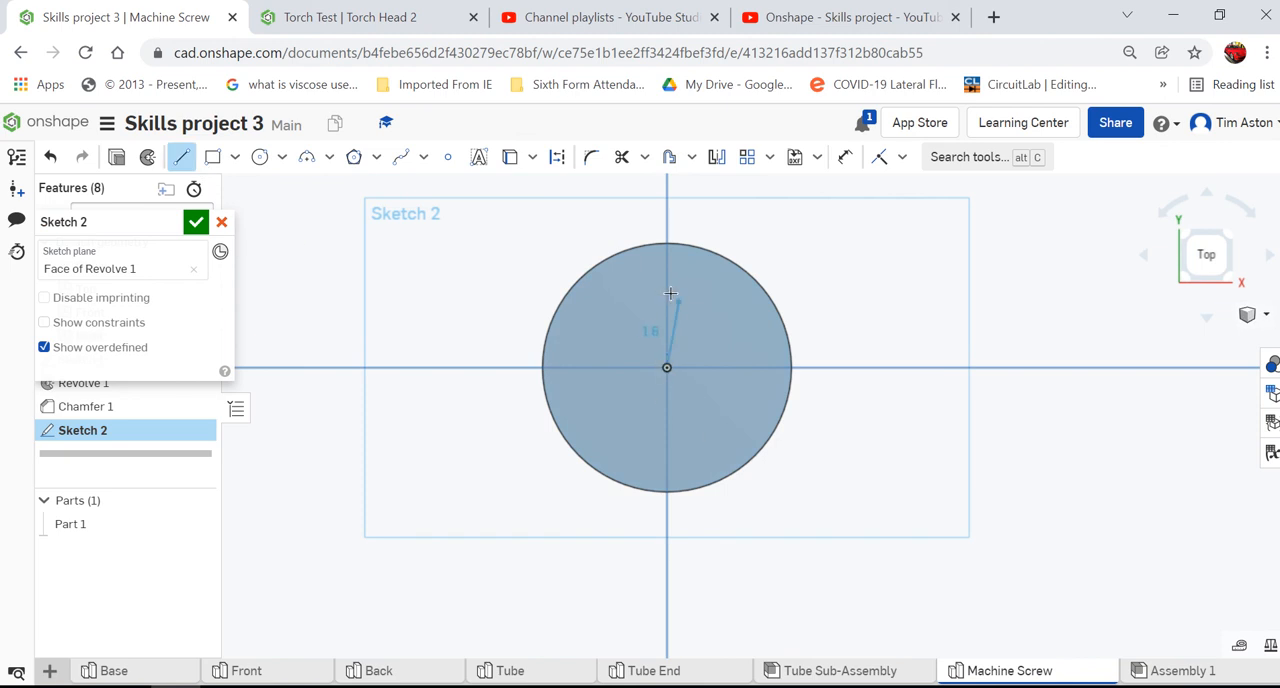
pyautogui.write('1.5')
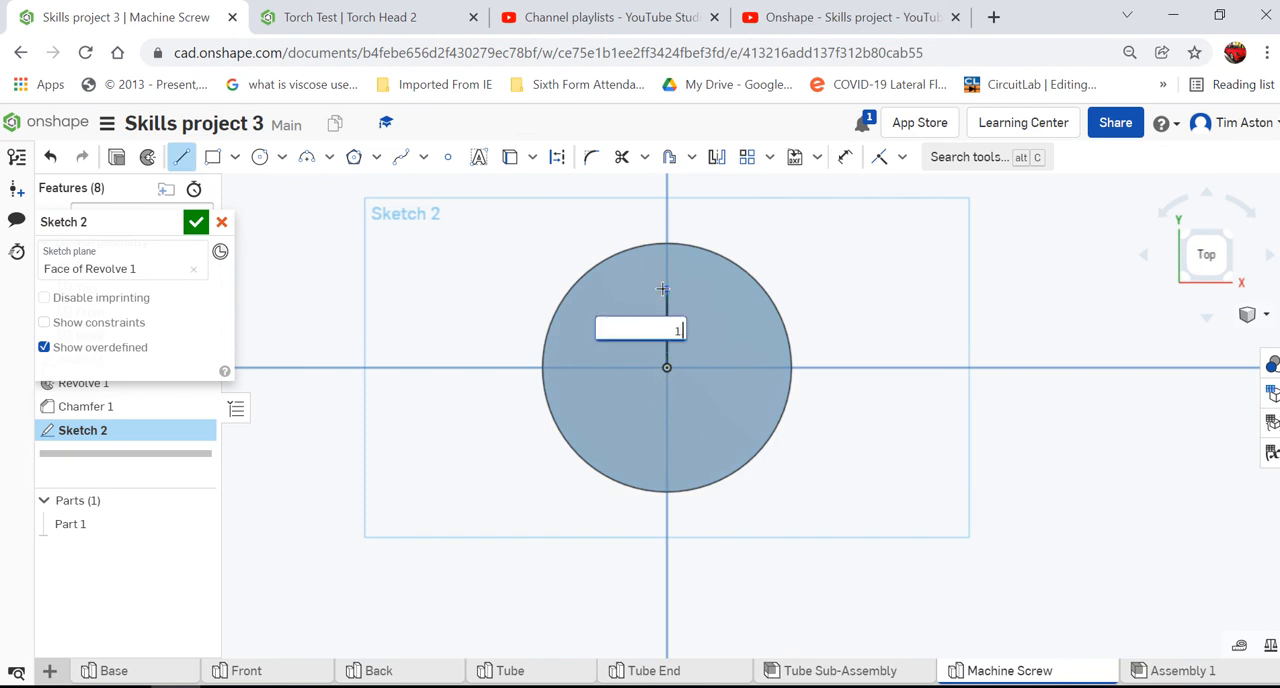
pyautogui.press('Return')
pyautogui.scroll(5, 705, 330)
pyautogui.scroll(2, 708, 332)
pyautogui.press('Escape')
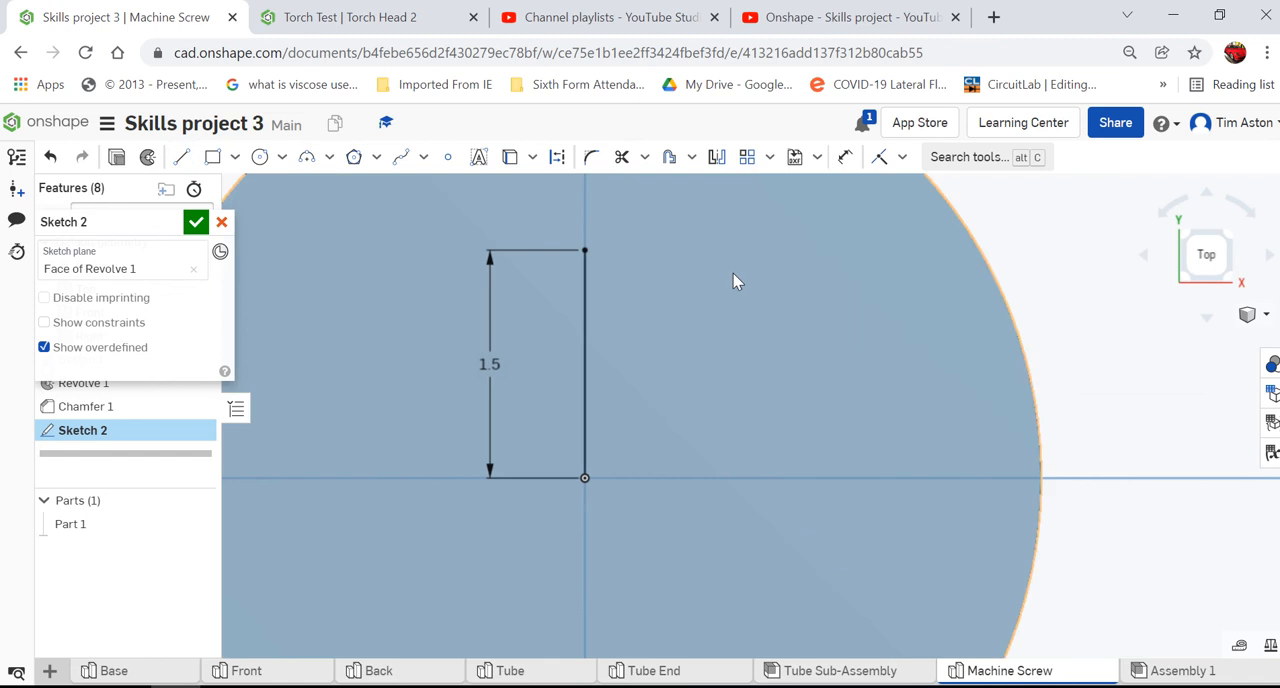
# - Draw two 1.5 mm horizontal lines from the centre of the head, one to the right and one to the left
pyautogui.click(585, 478)
pyautogui.write('1.5')
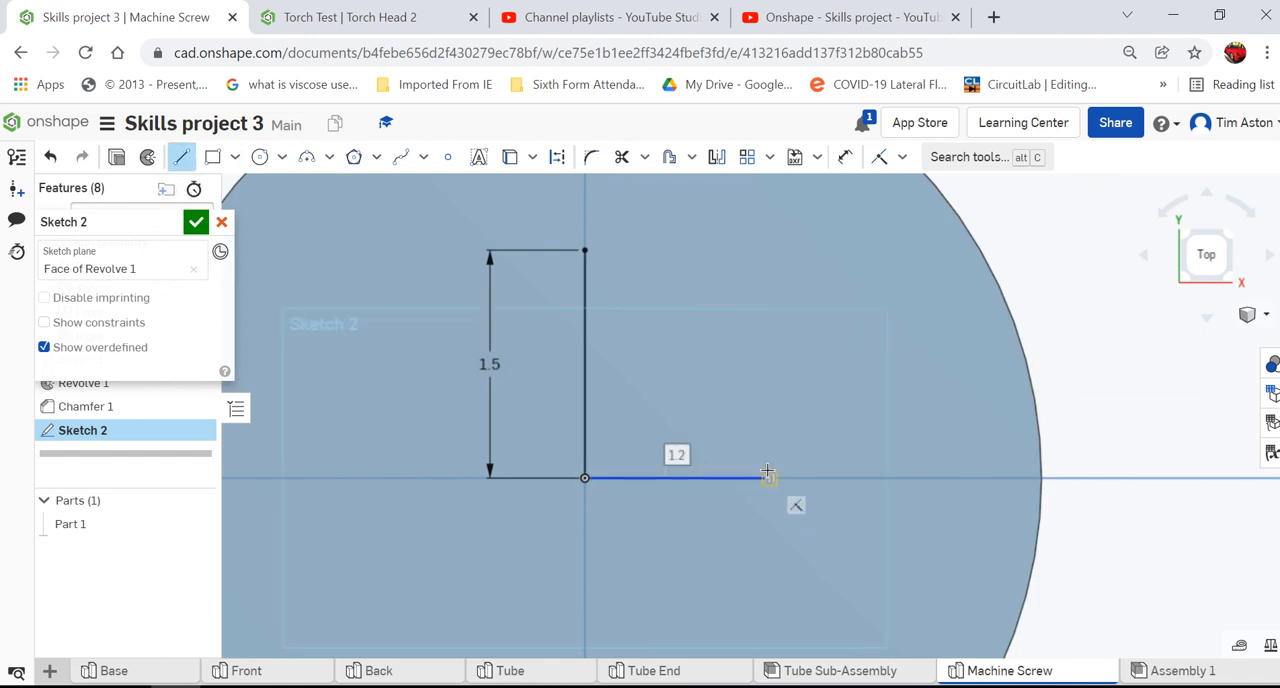
pyautogui.press('Return')
pyautogui.press('Escape')
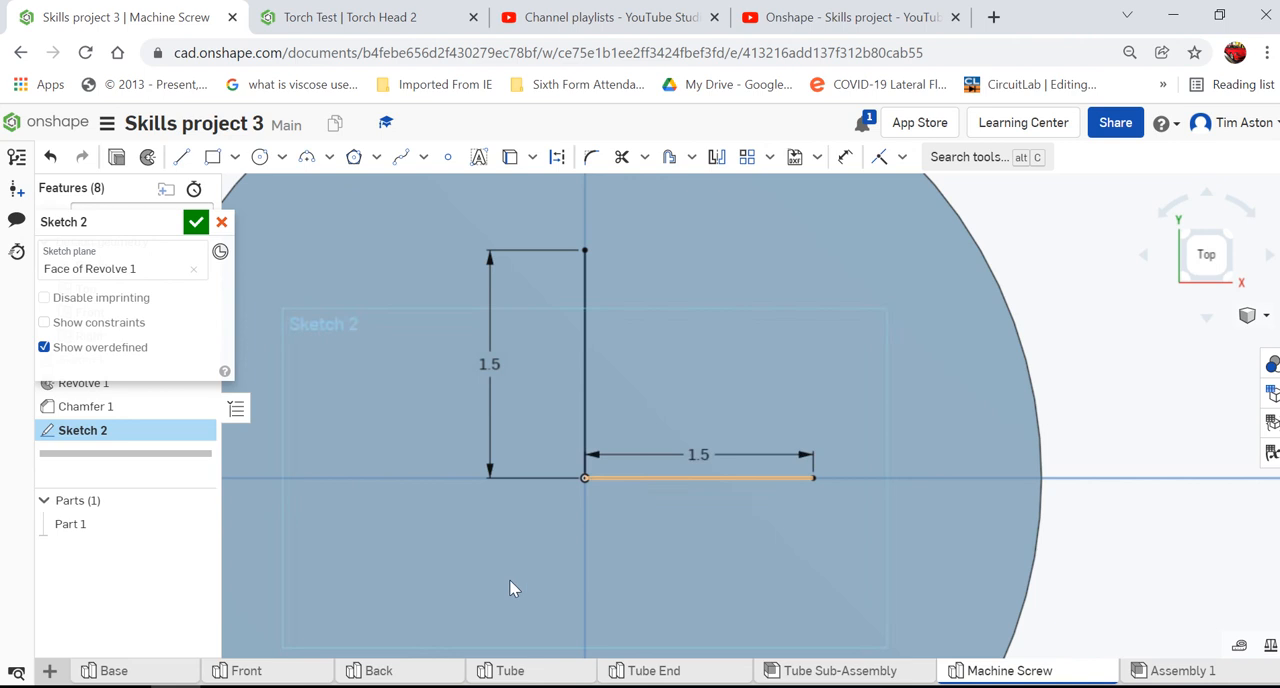
pyautogui.click(585, 478)
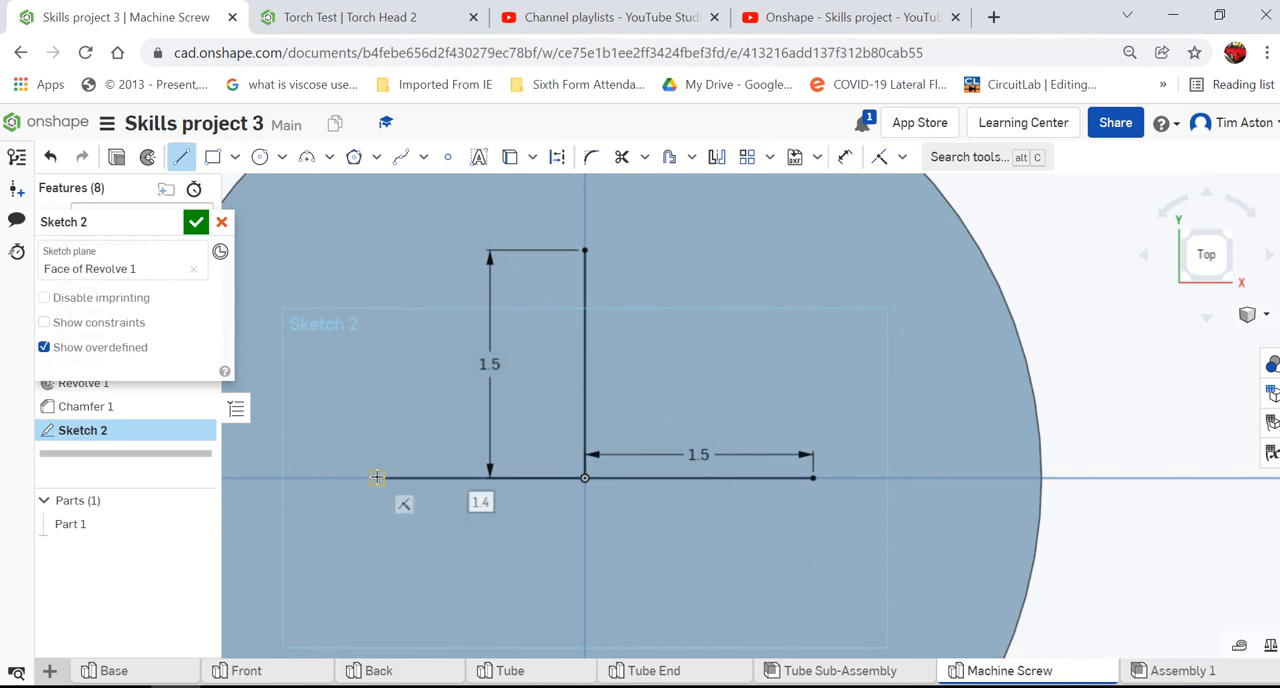
pyautogui.write('1.5')
pyautogui.press('Return')
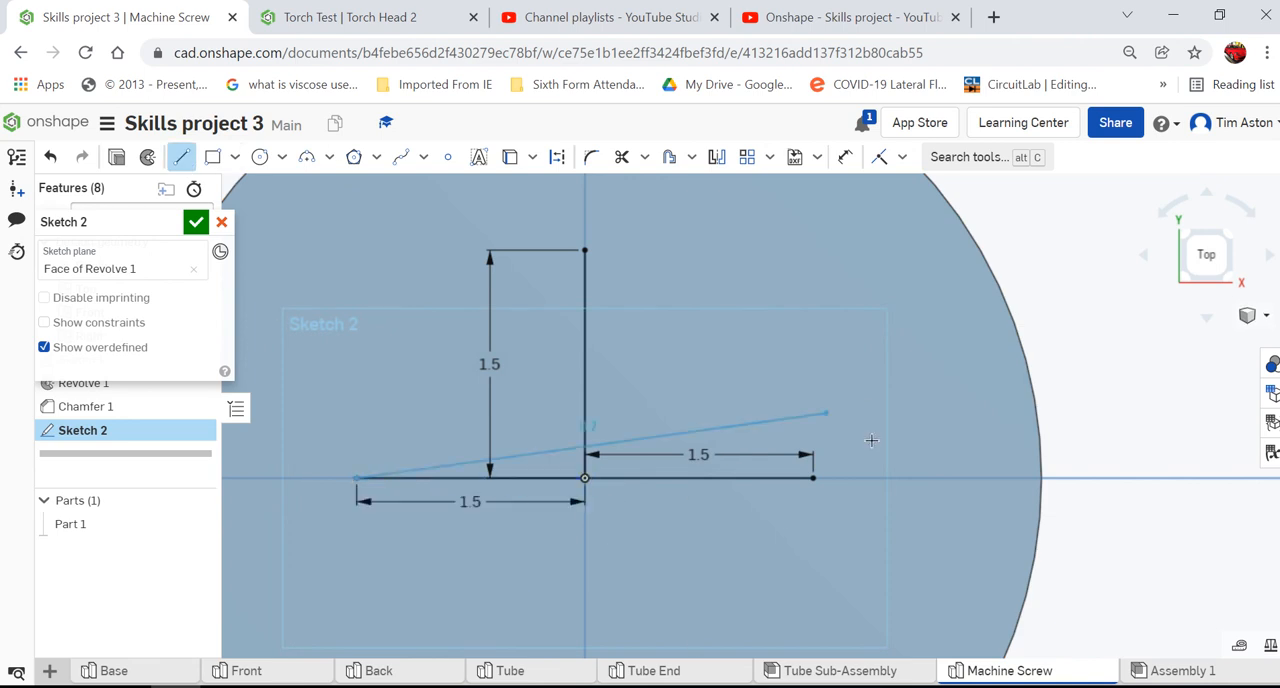
pyautogui.click(186, 159)
# - Complete the cross with a 1.5 mm vertical line downward from the centre of the head
pyautogui.click(184, 159)
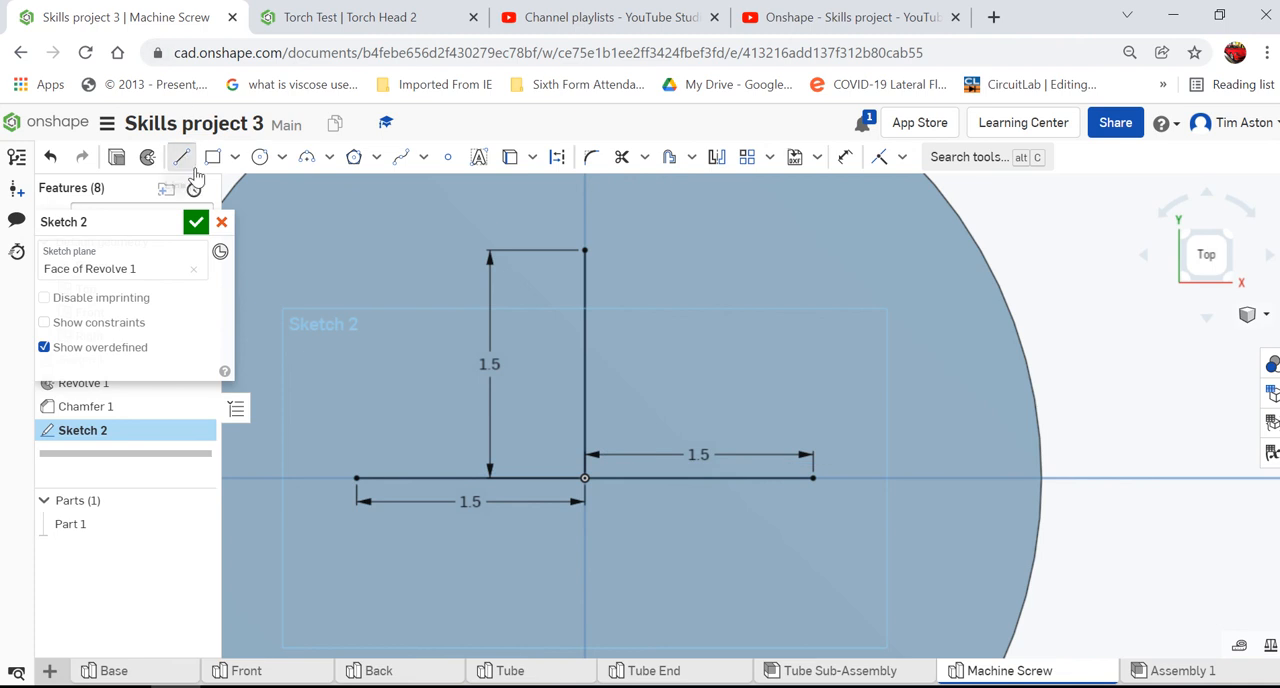
pyautogui.click(585, 478)
pyautogui.click(586, 600)
pyautogui.write('1')
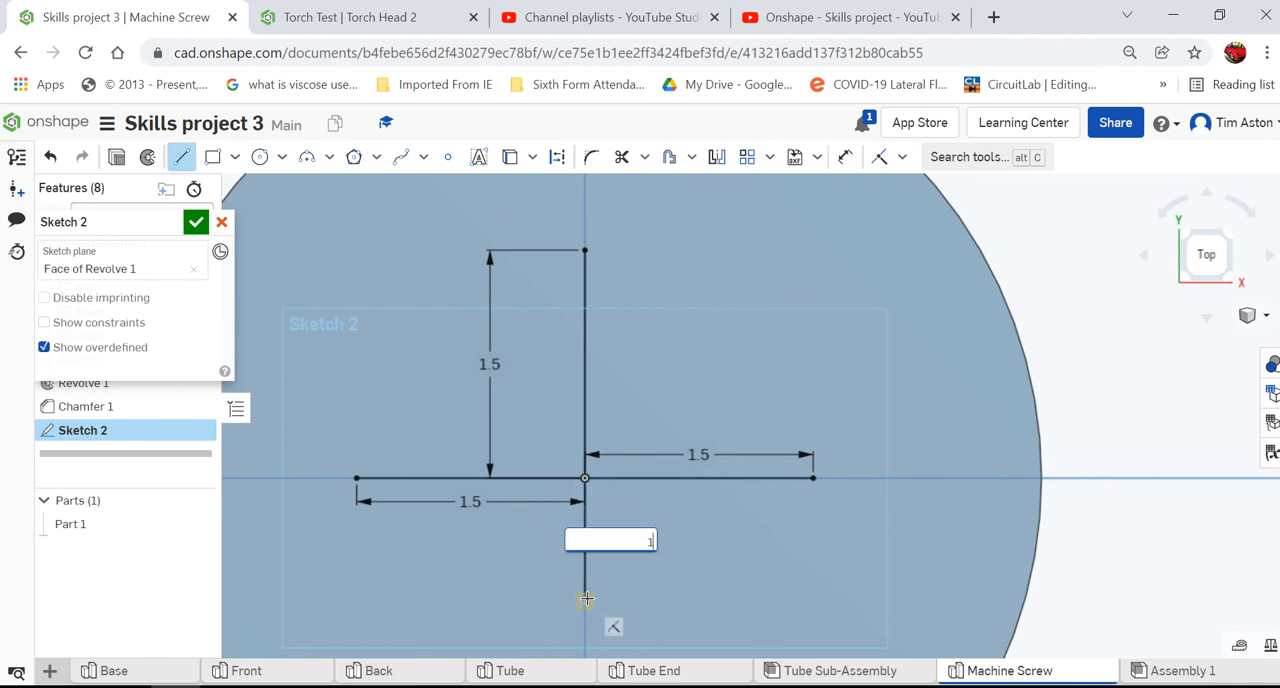
pyautogui.write('.5')
pyautogui.press('Return')
pyautogui.press('Escape')
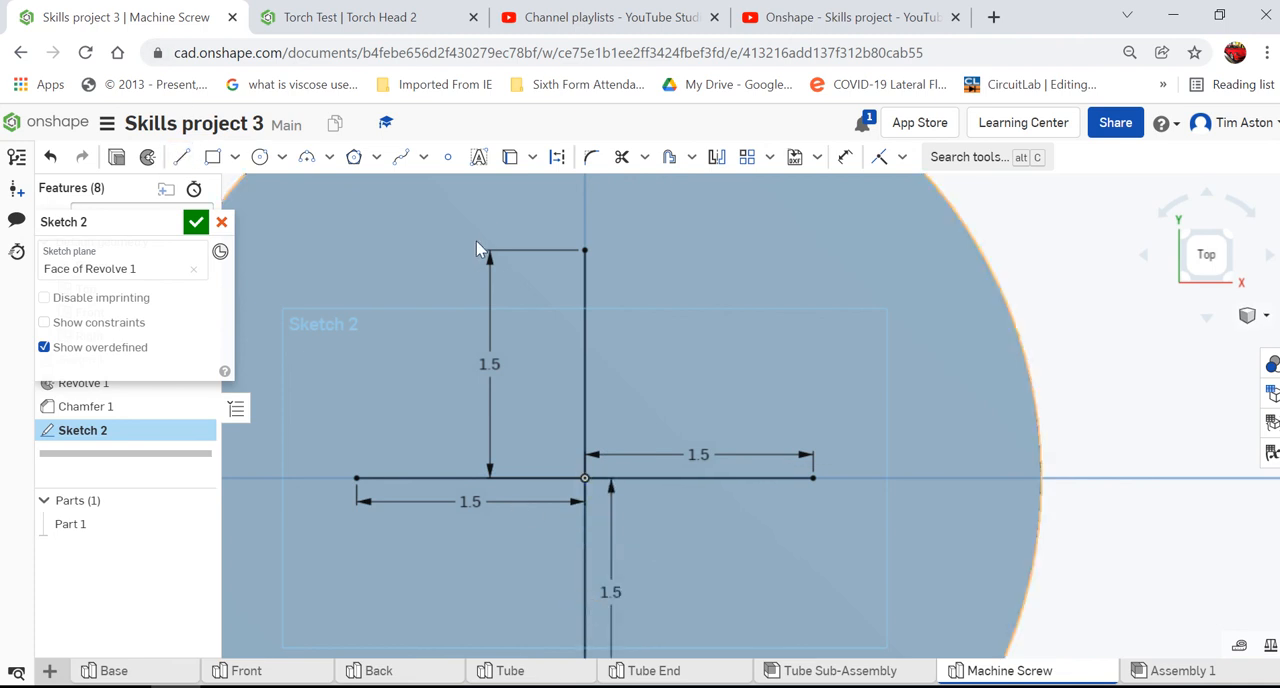
# - Offset the upper vertical line of the cross 0.5 mm to the right
pyautogui.click(670, 160)
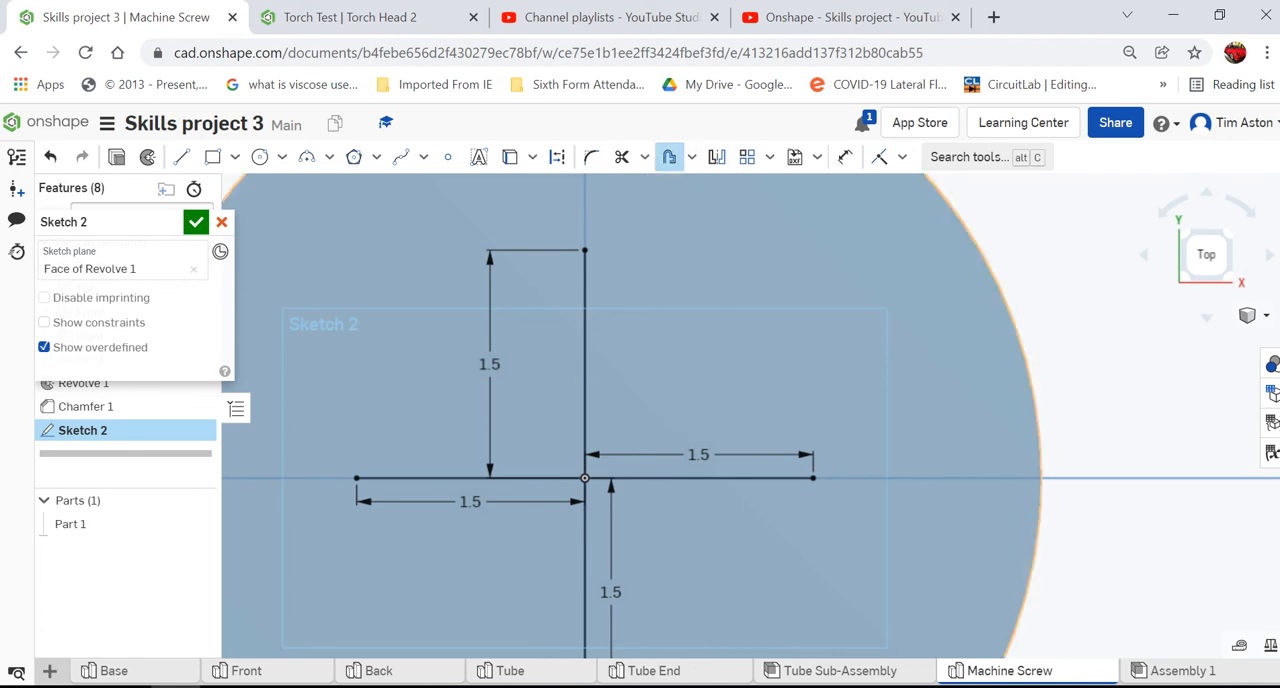
pyautogui.click(584, 379)
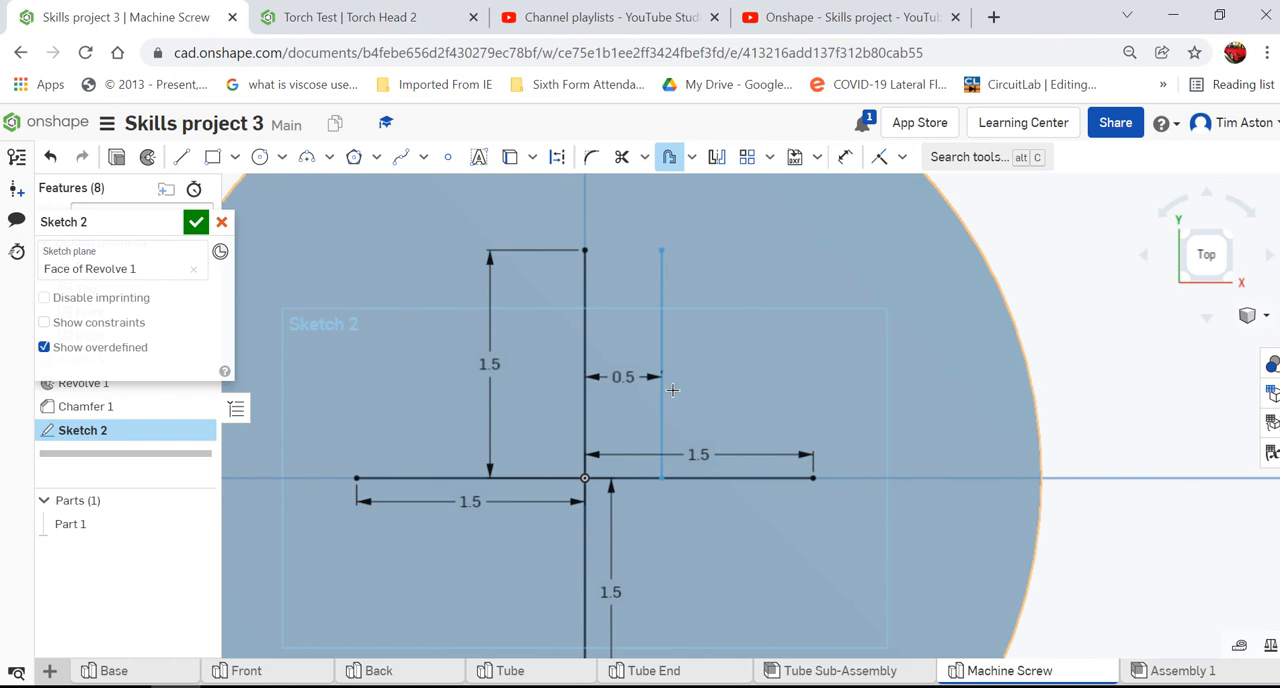
pyautogui.click(678, 390)
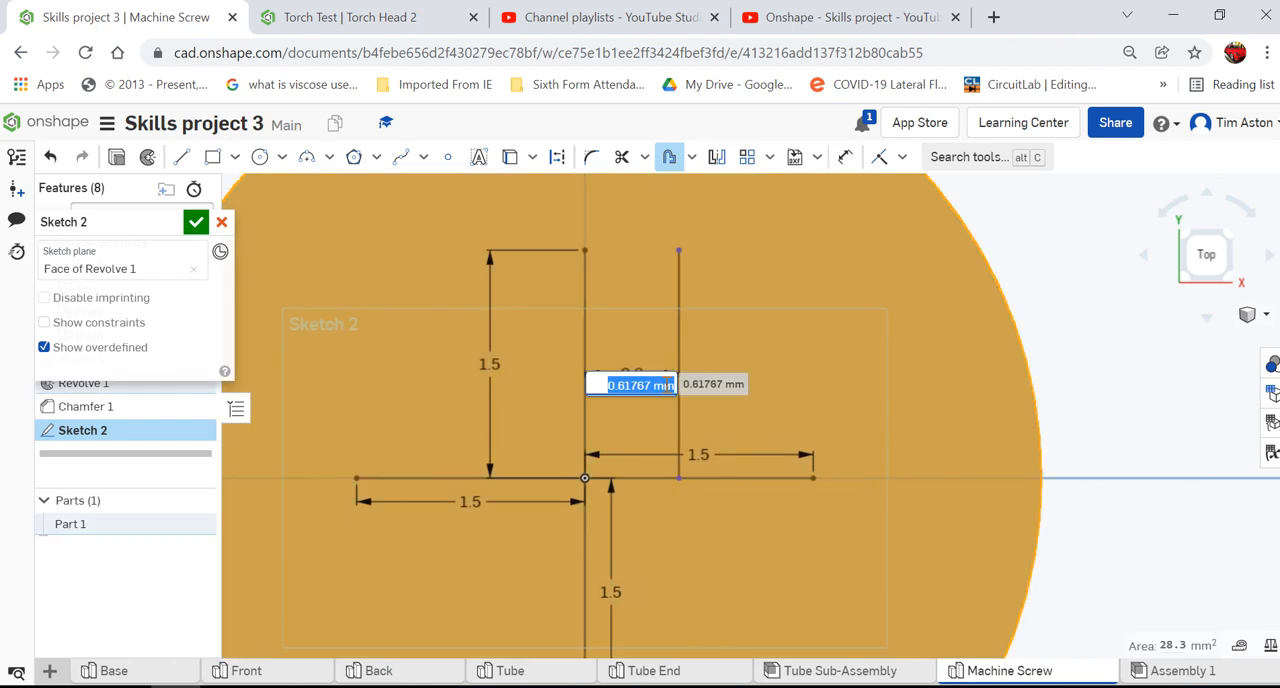
pyautogui.press('BackSpace')
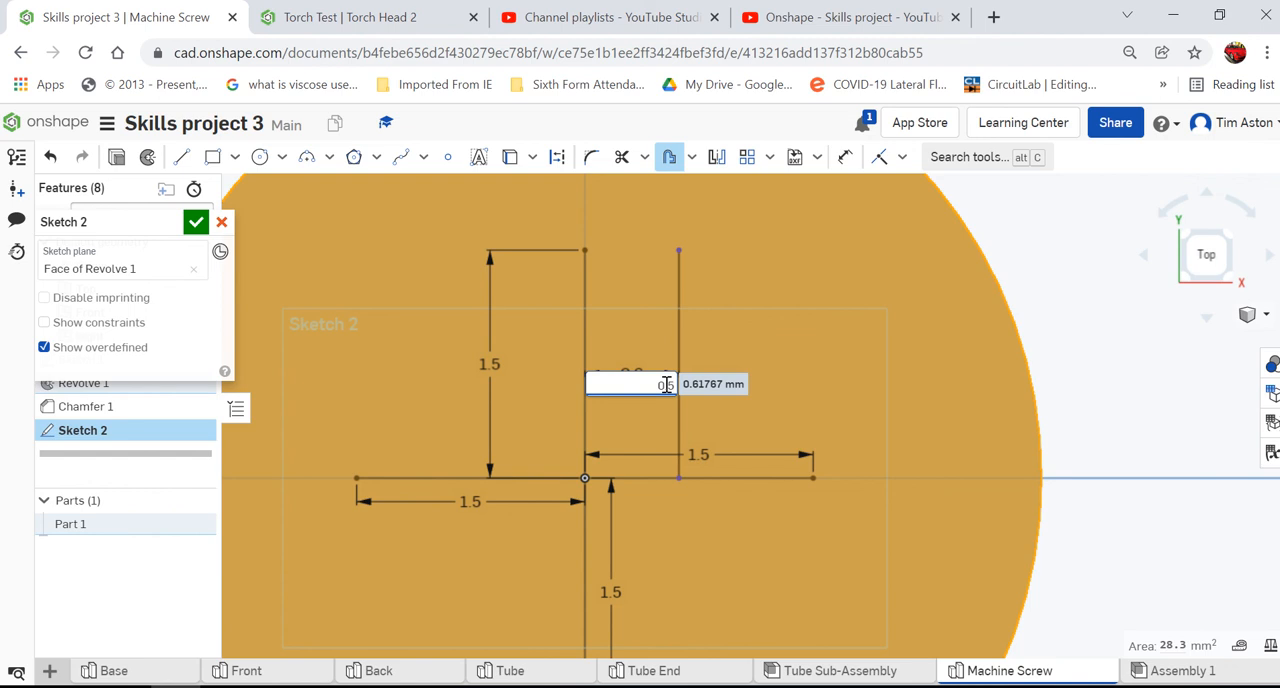
pyautogui.press('Return')
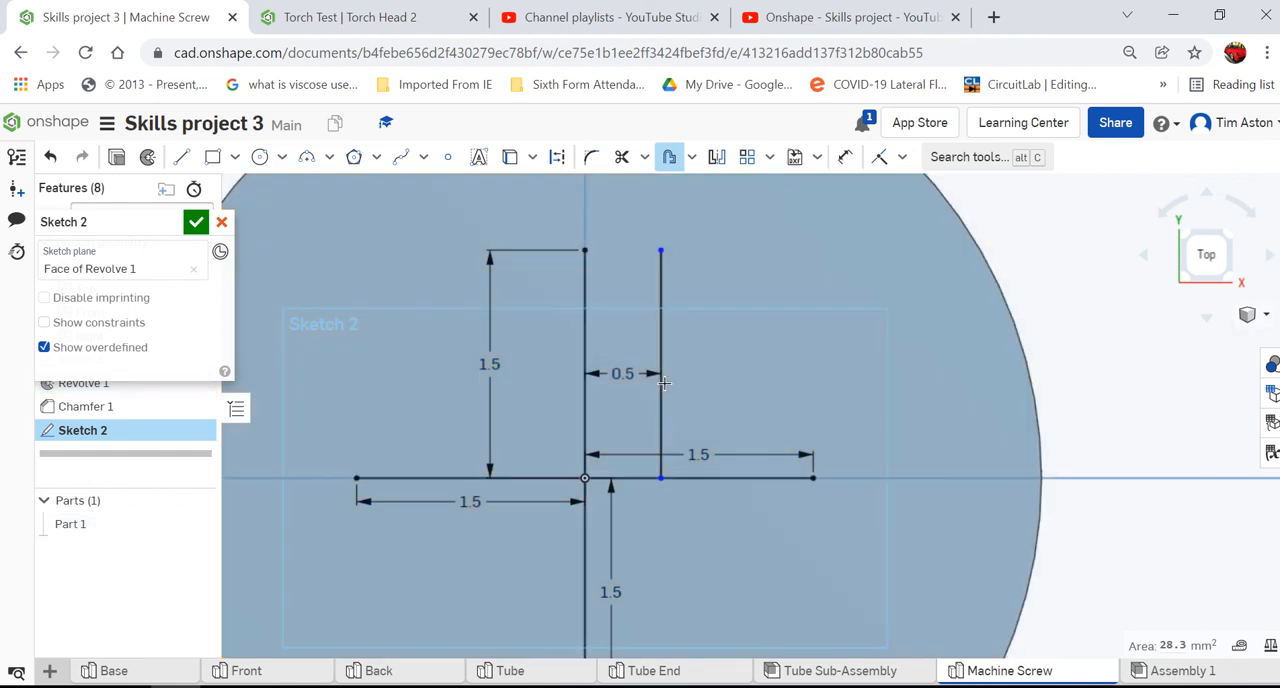
# - Try to offset the upper vertical line of the cross to the left
pyautogui.click(664, 383)
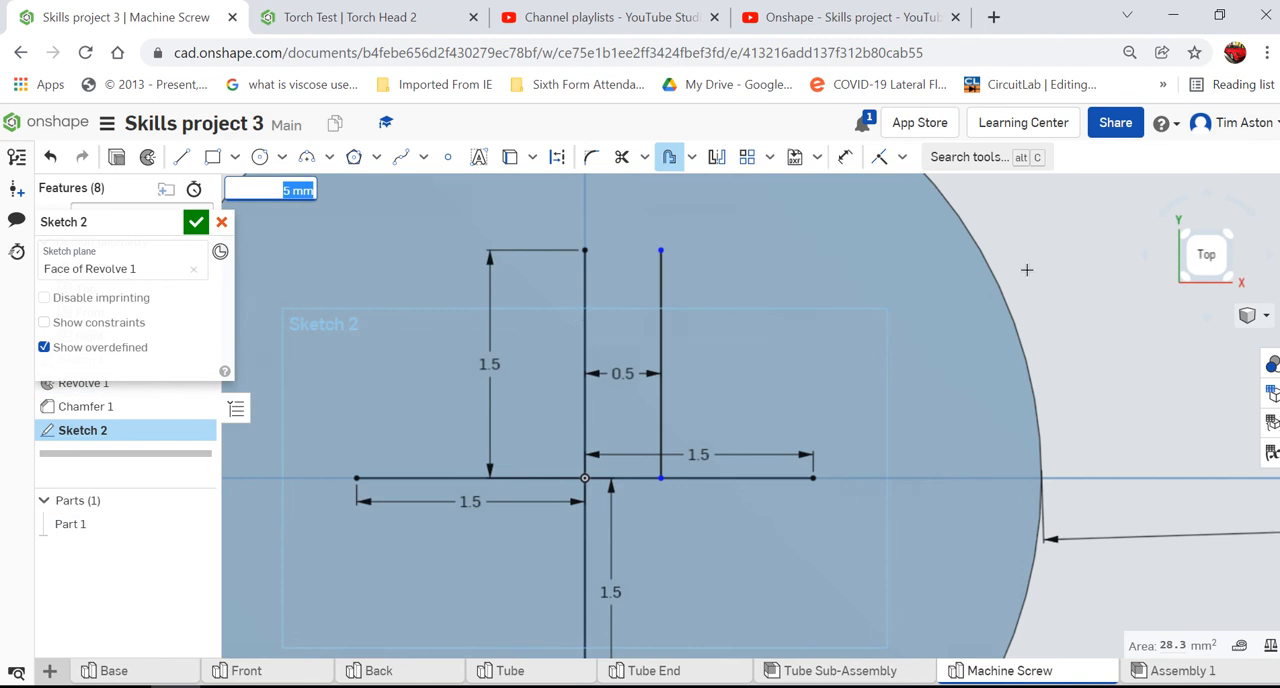
pyautogui.click(668, 158)
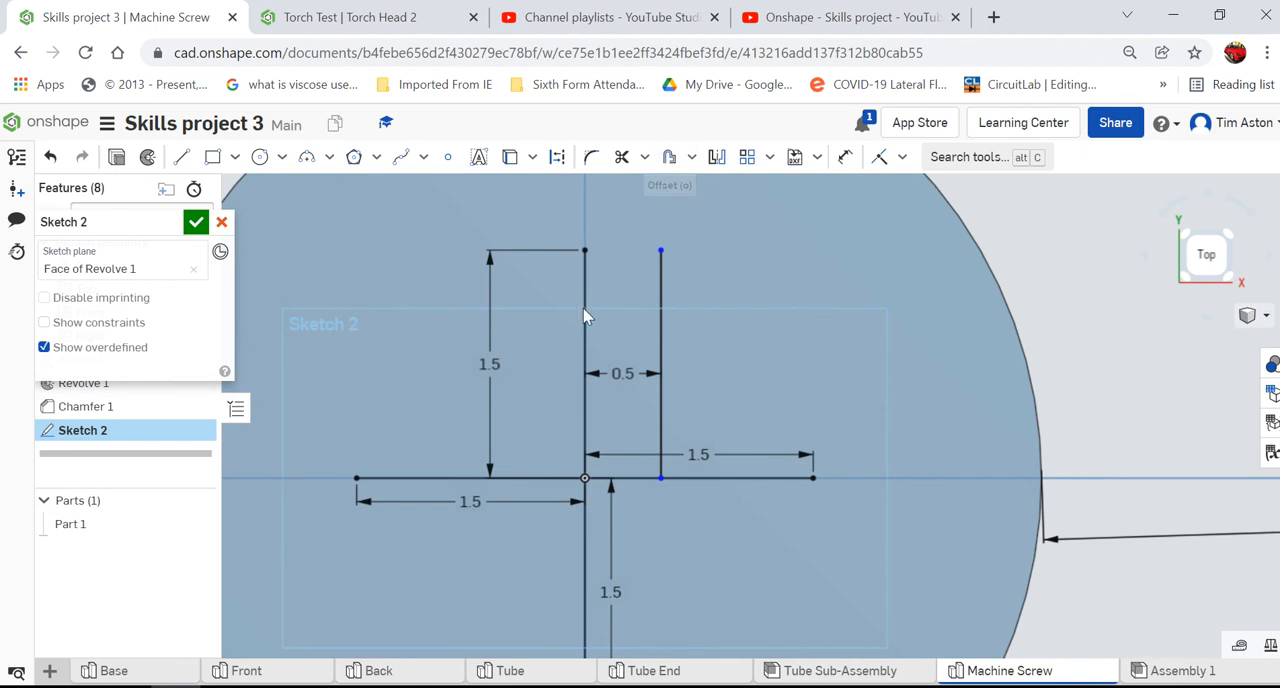
pyautogui.click(585, 347)
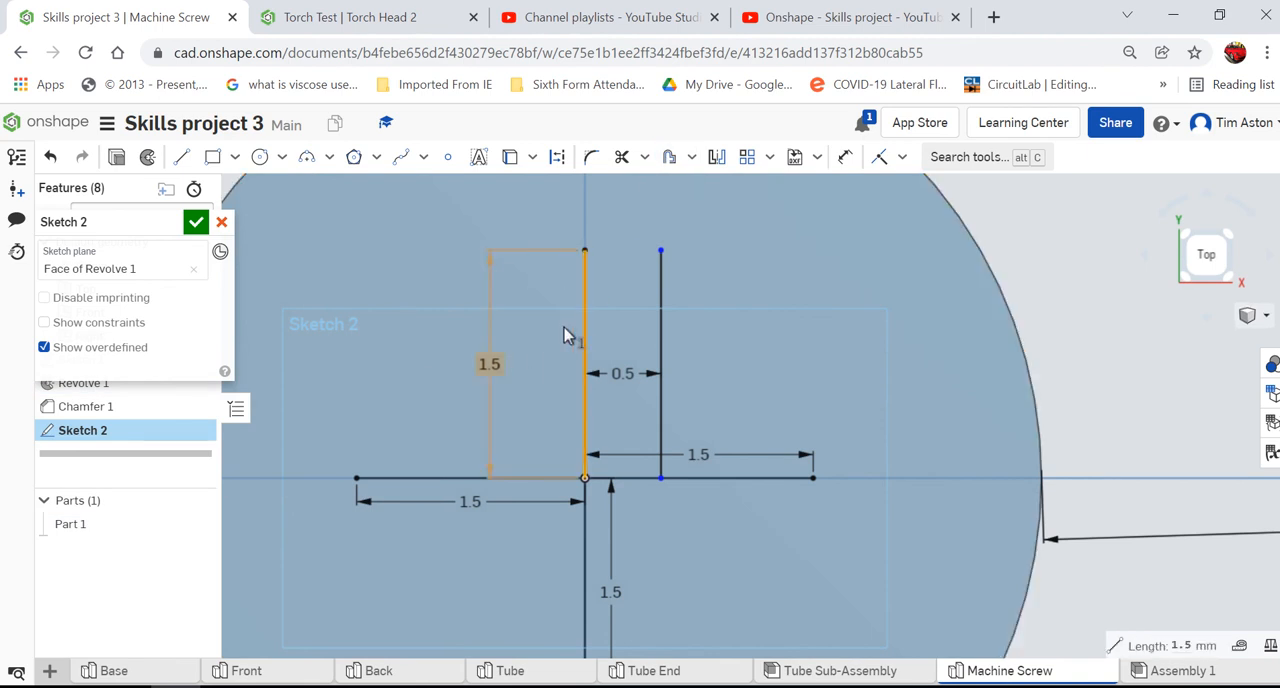
pyautogui.click(669, 160)
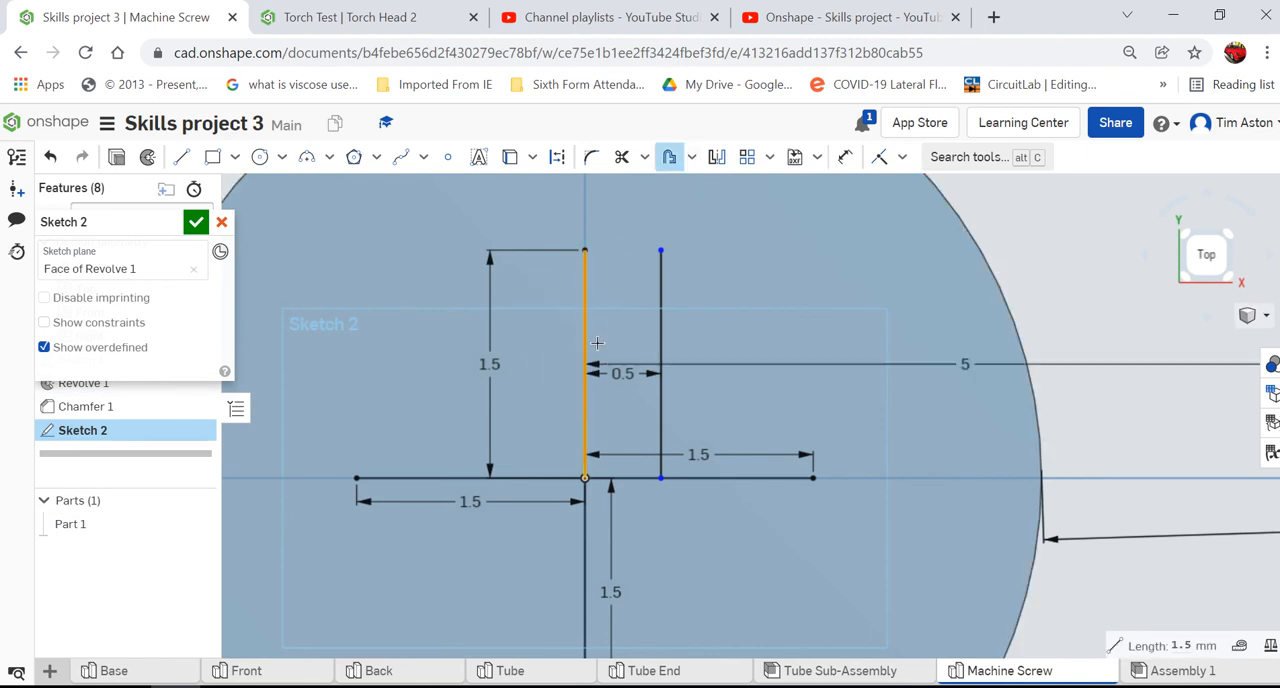
pyautogui.click(520, 343)
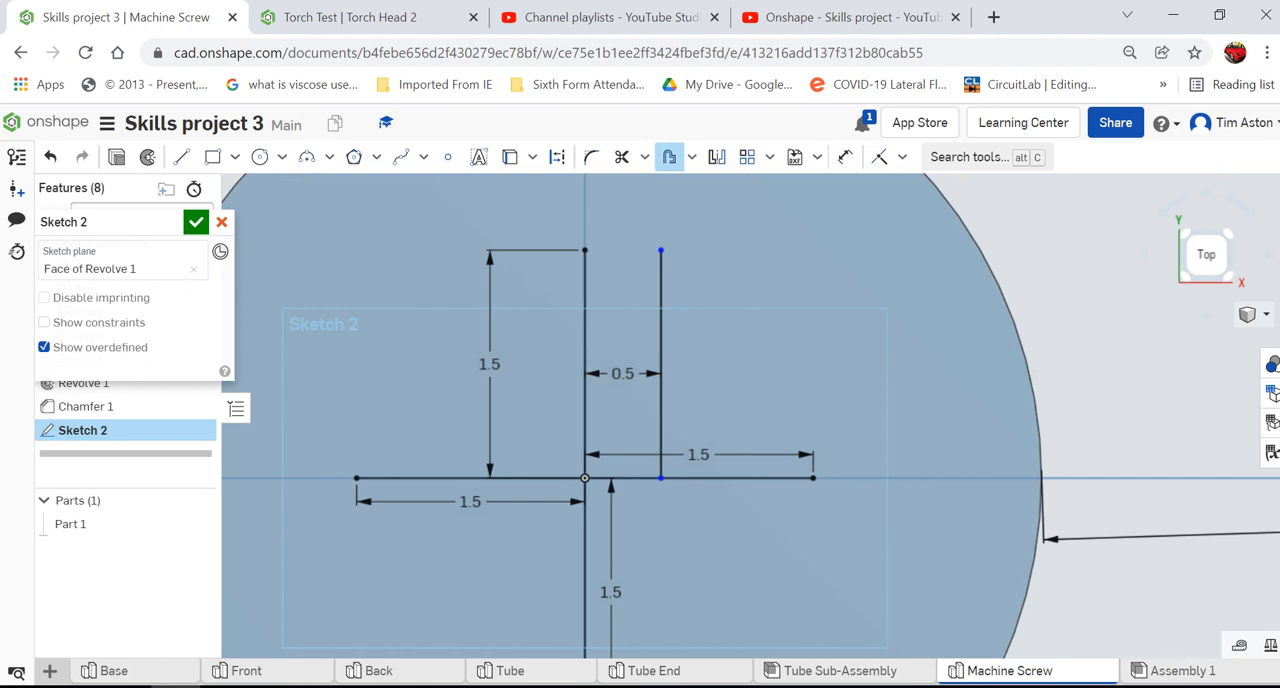
# - Delete the stray large circle offset 5 mm outside the edge of the screw head
pyautogui.scroll(6, 1241, 401)
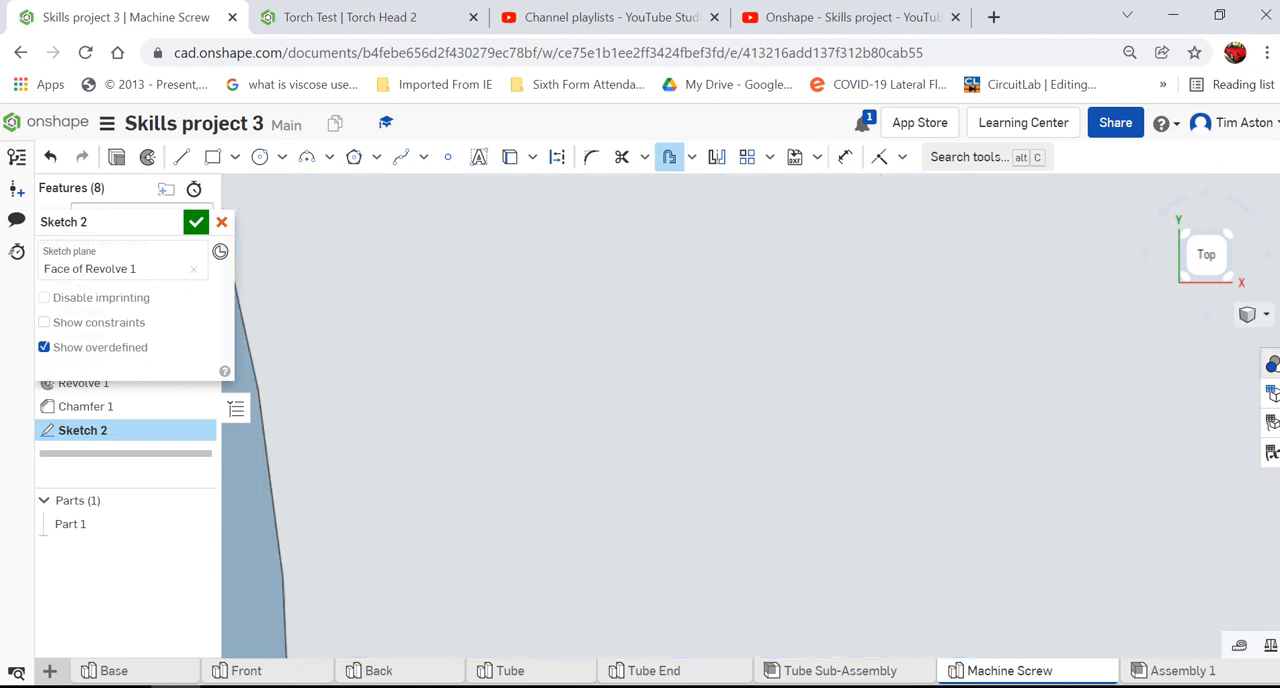
pyautogui.scroll(-6, 709, 370)
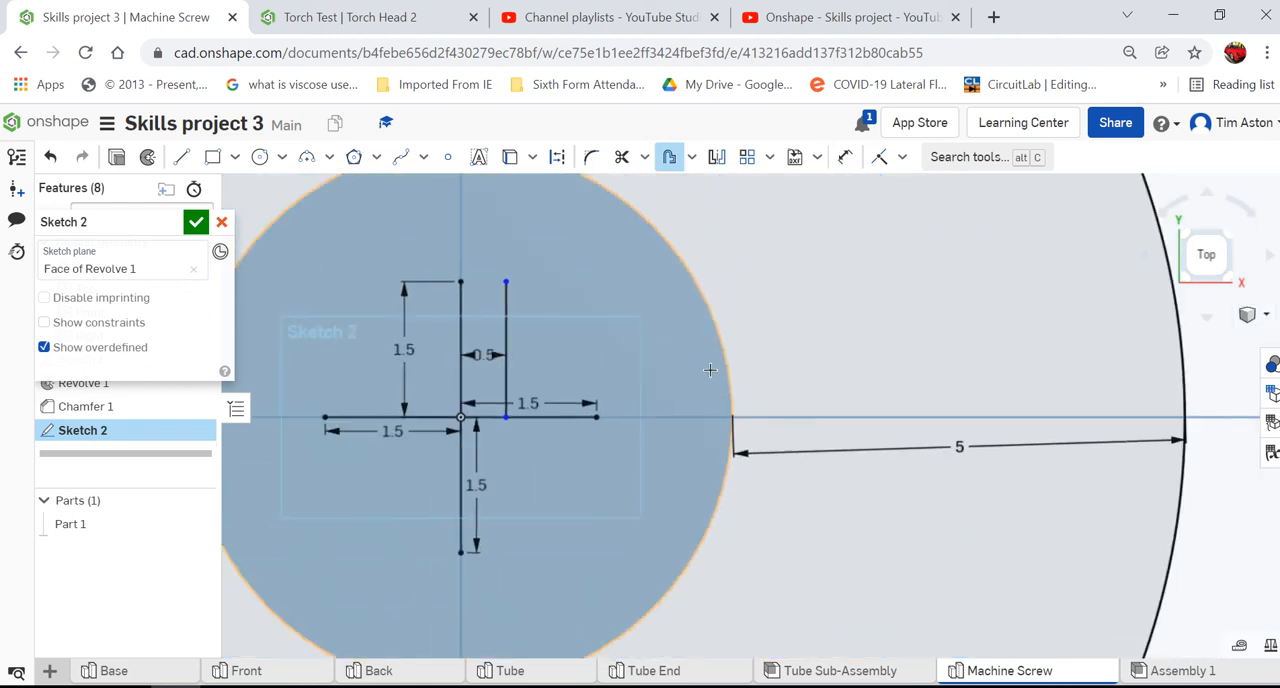
pyautogui.press('Escape')
pyautogui.click(1077, 359)
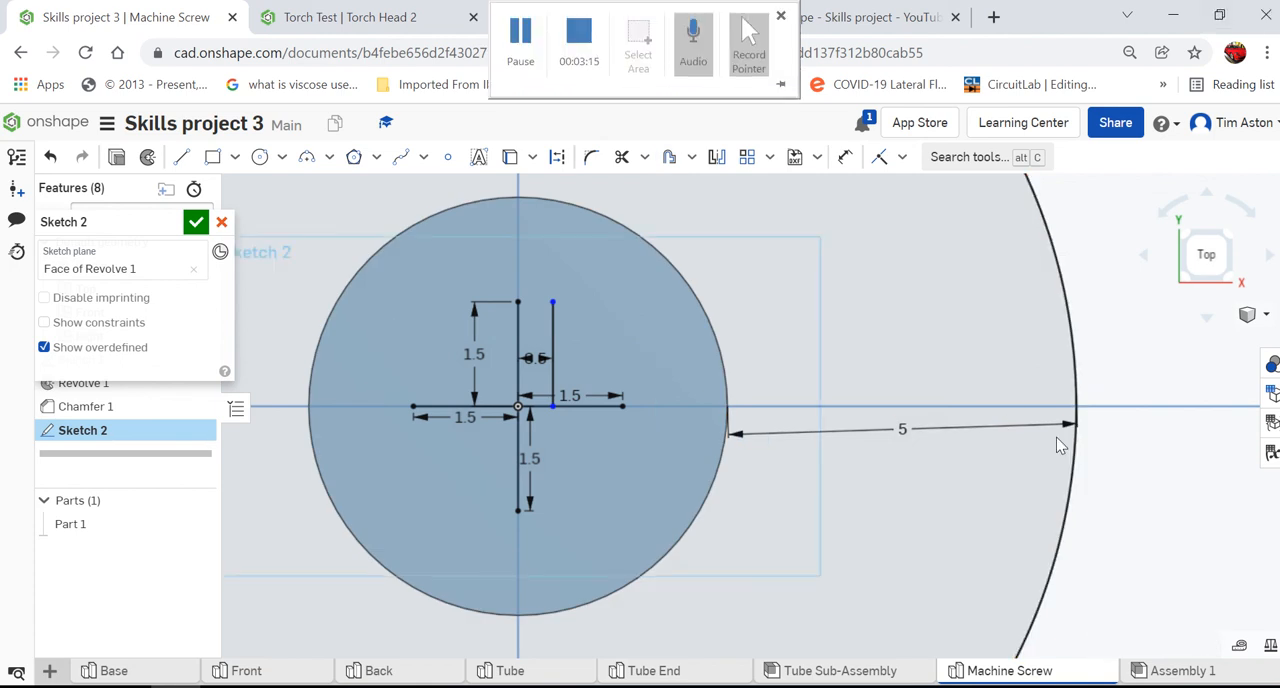
pyautogui.click(1076, 380)
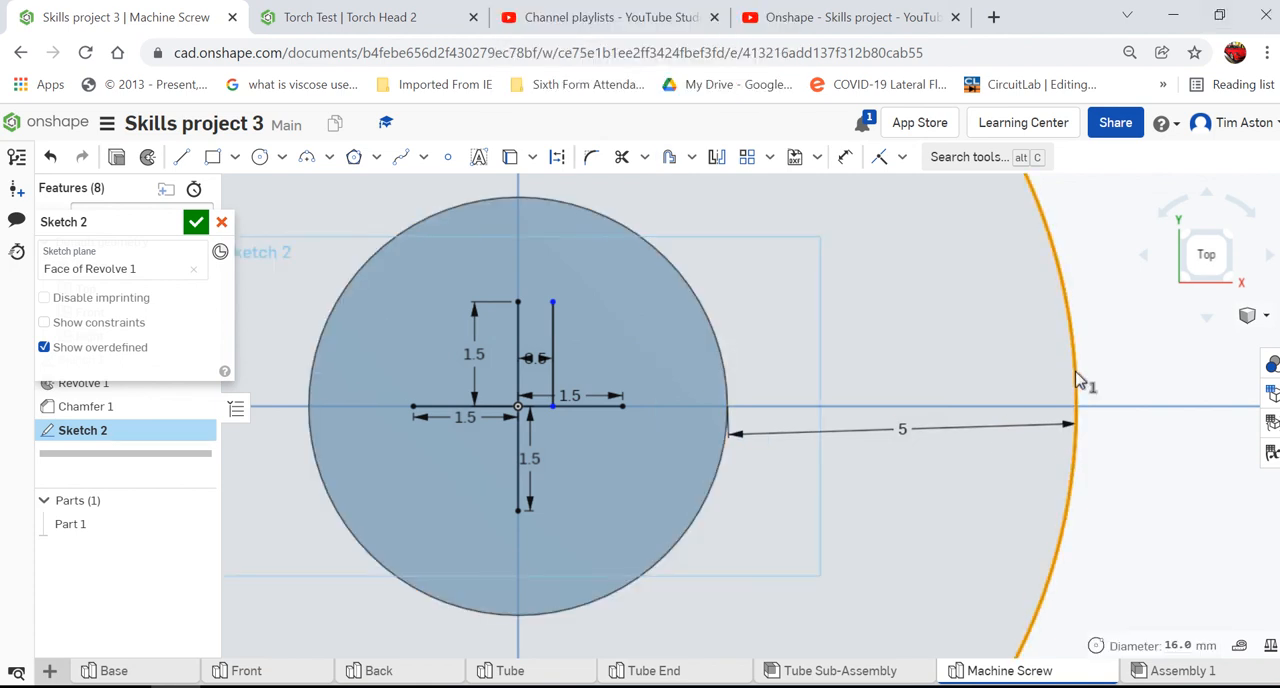
pyautogui.press('Delete')
# - Offset the upper vertical line of the cross 0.5 mm to the left
pyautogui.scroll(2, 480, 372)
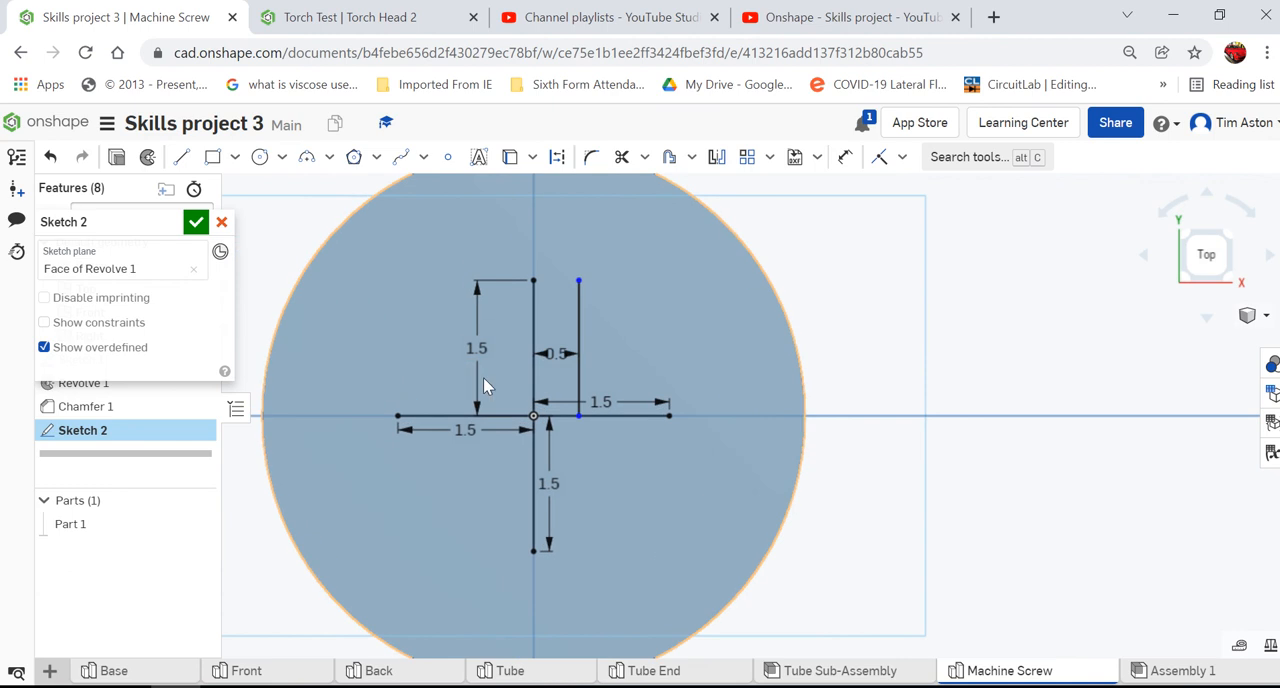
pyautogui.click(670, 158)
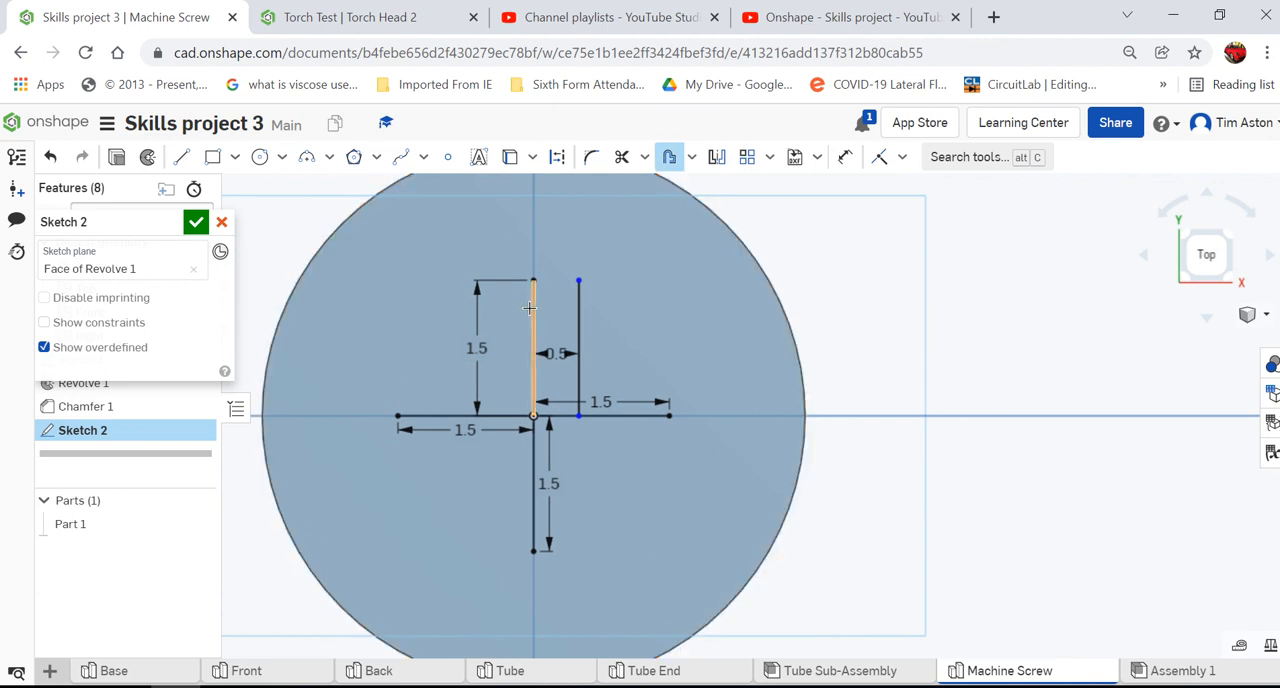
pyautogui.click(532, 310)
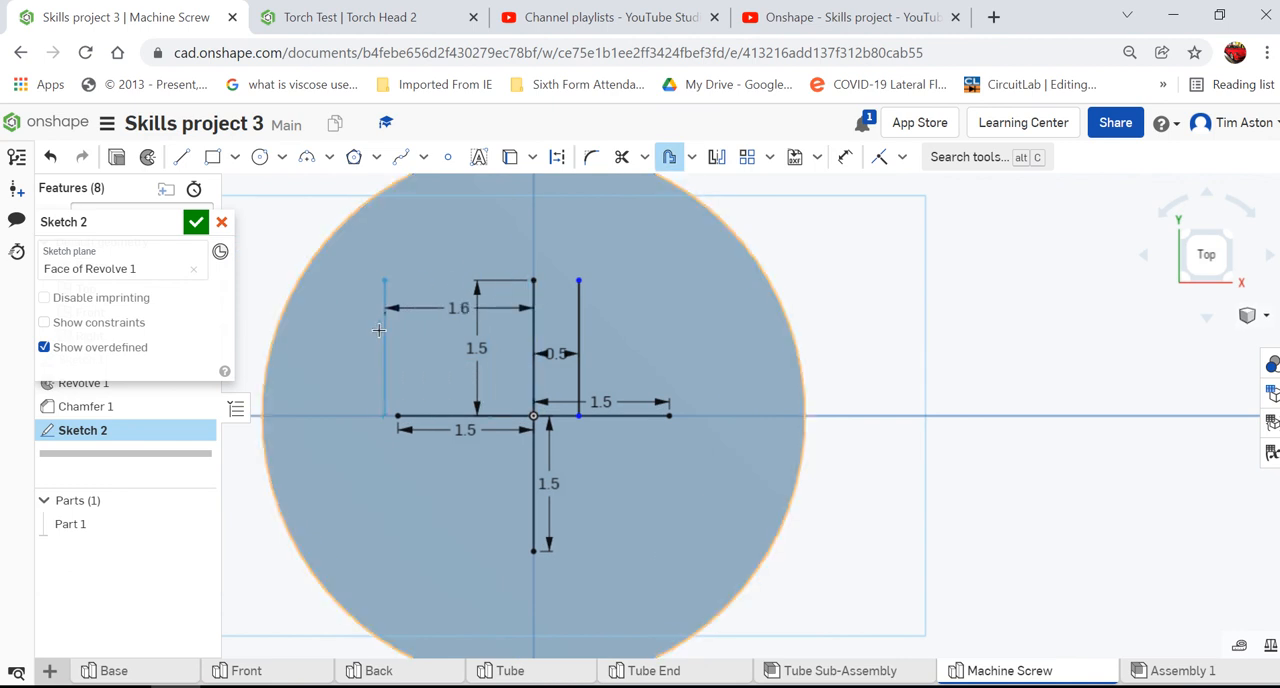
pyautogui.click(372, 346)
pyautogui.write('0')
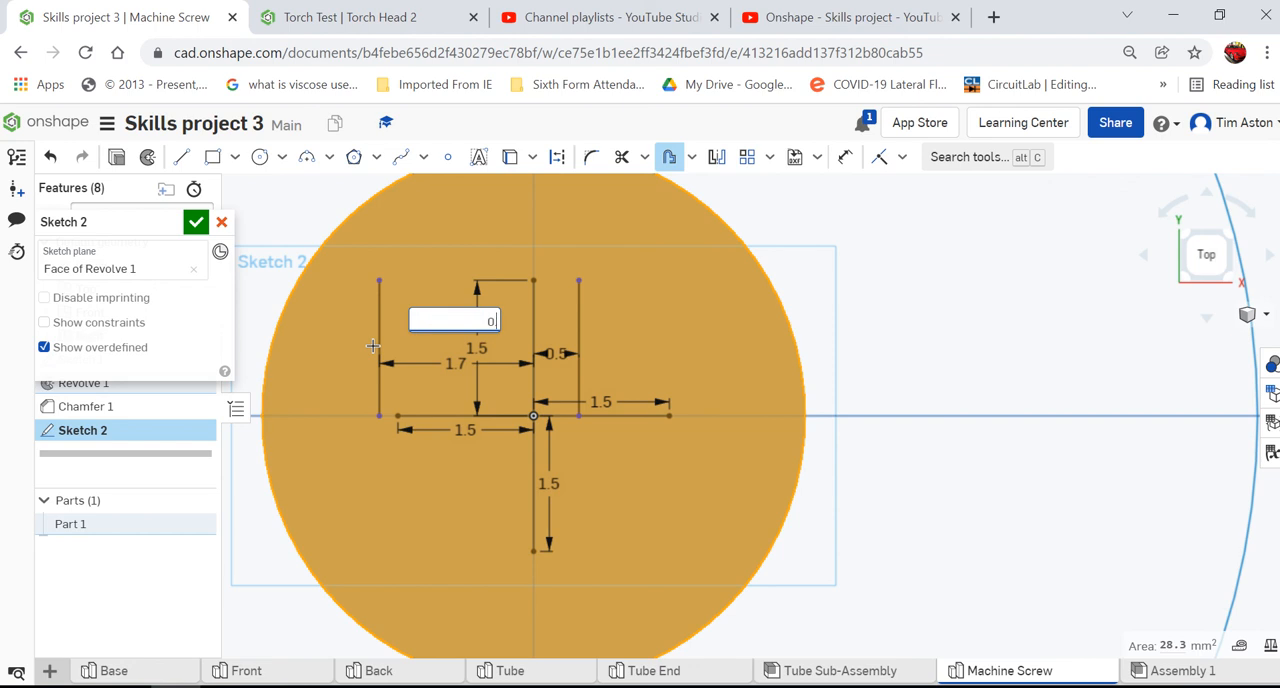
pyautogui.write('.5')
pyautogui.press('Return')
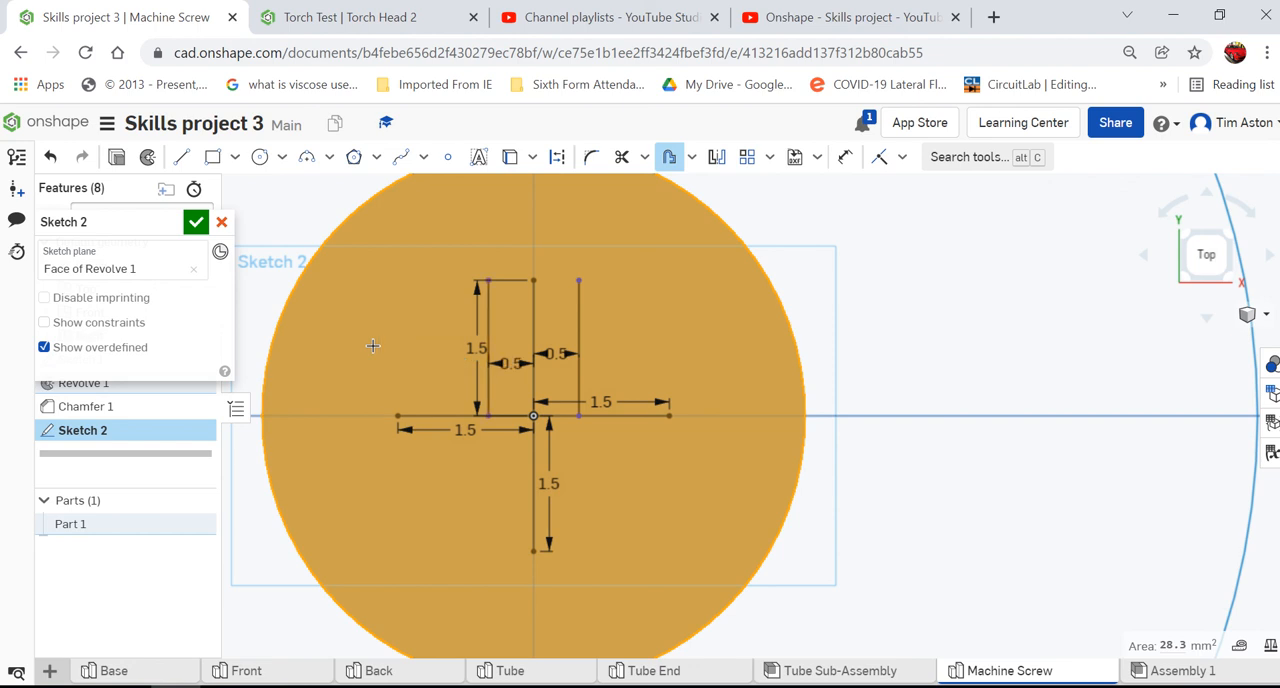
pyautogui.click(436, 405)
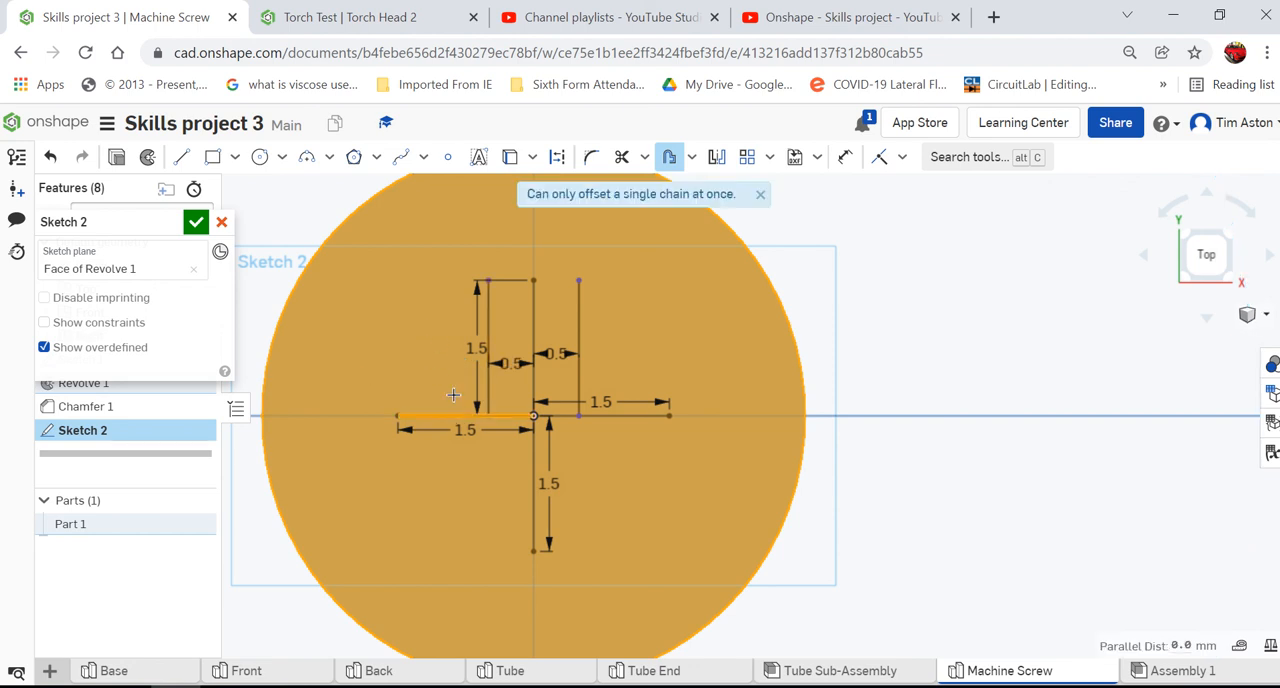
pyautogui.scroll(-2, 453, 395)
pyautogui.click(1013, 393)
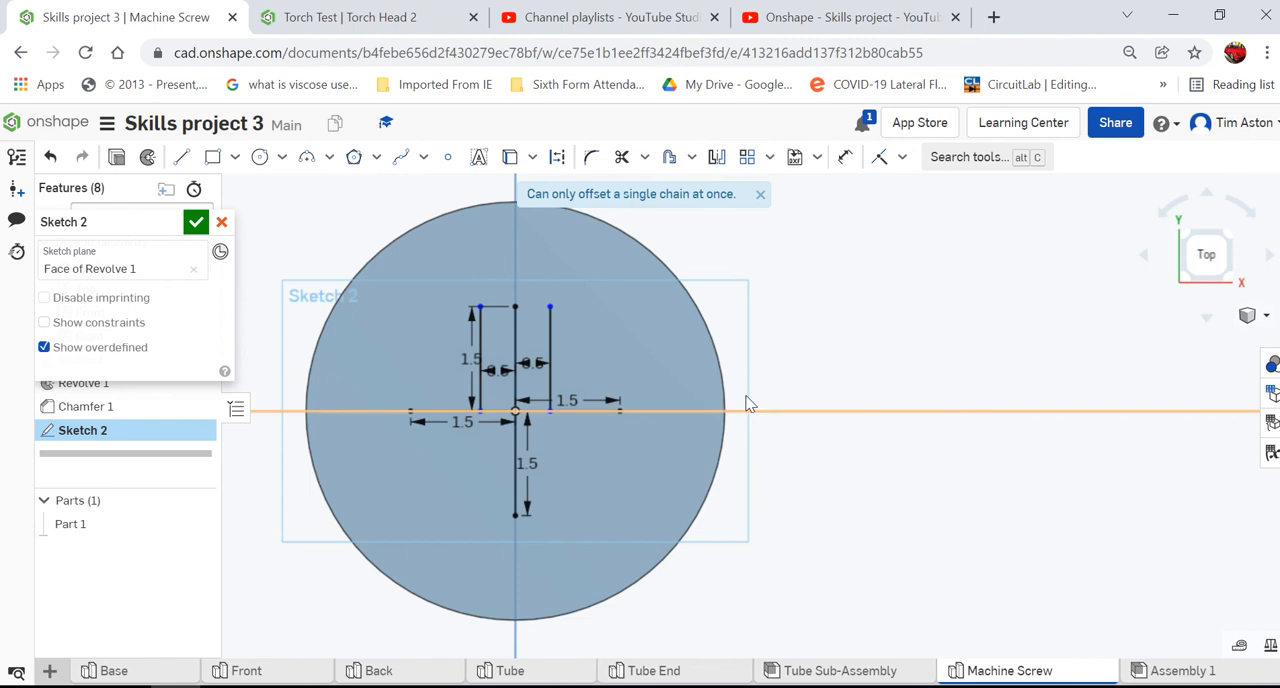
# - Offset the left horizontal line of the cross 0.5 mm upward
pyautogui.scroll(4, 455, 422)
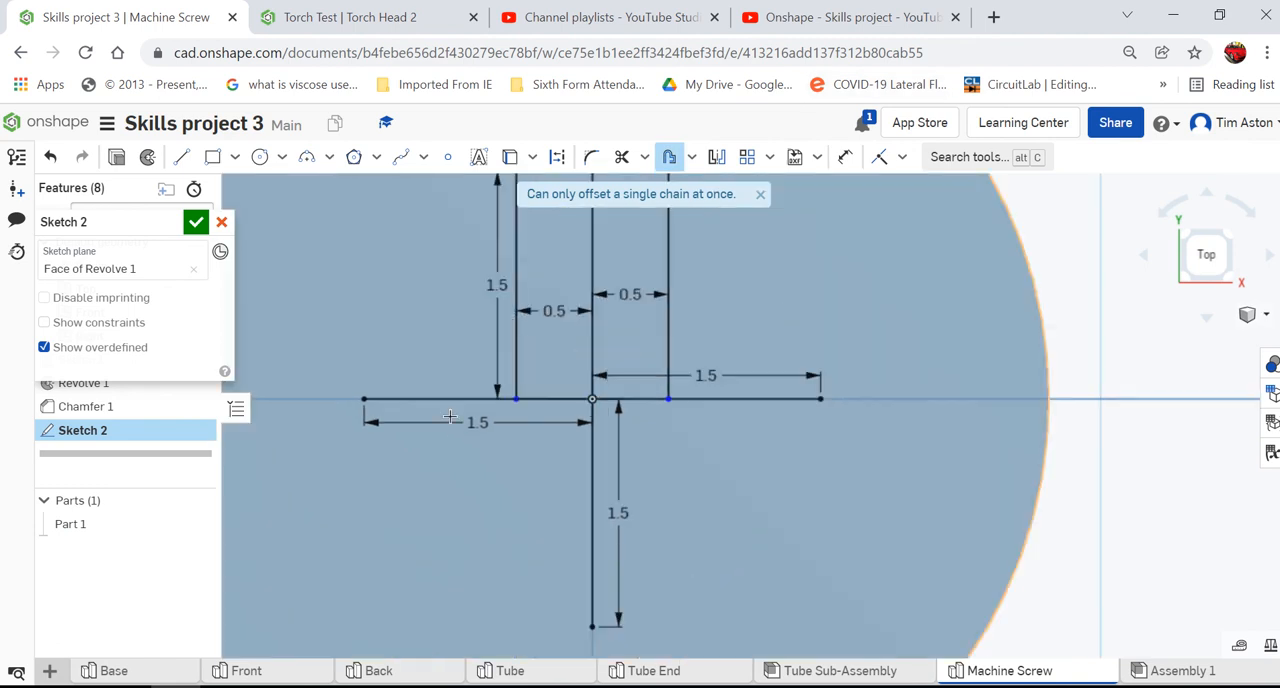
pyautogui.click(445, 398)
pyautogui.scroll(-3, 508, 428)
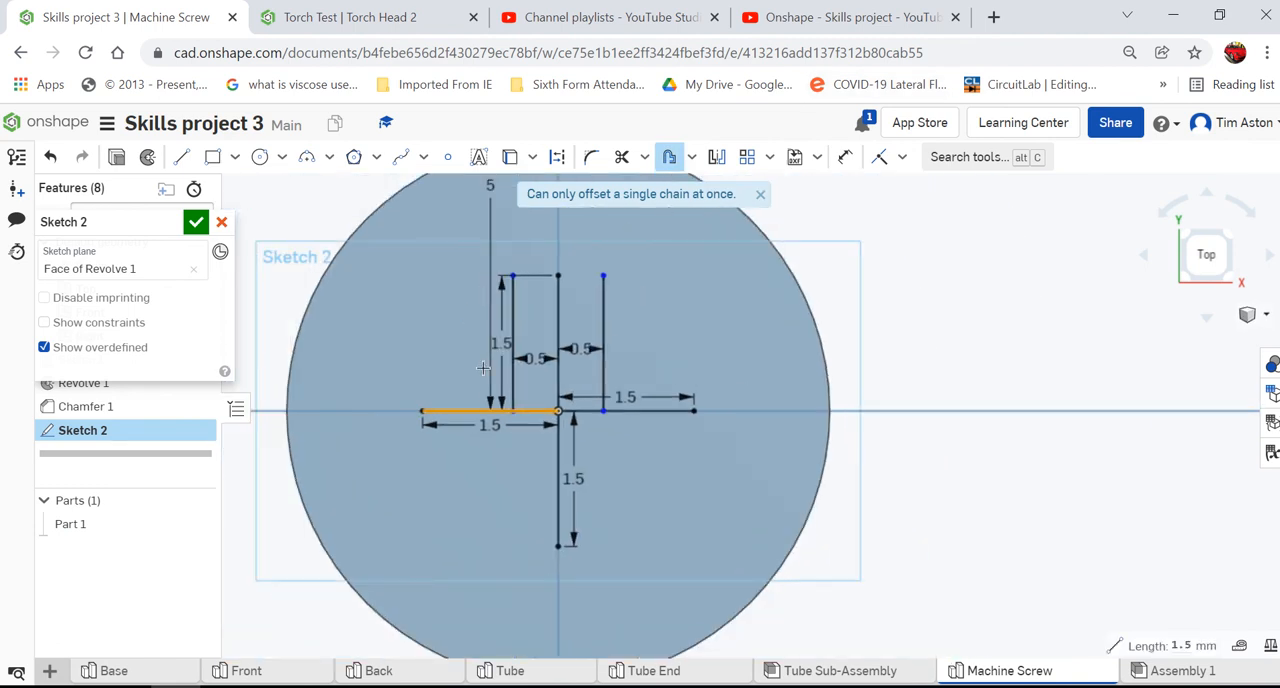
pyautogui.scroll(-5, 483, 368)
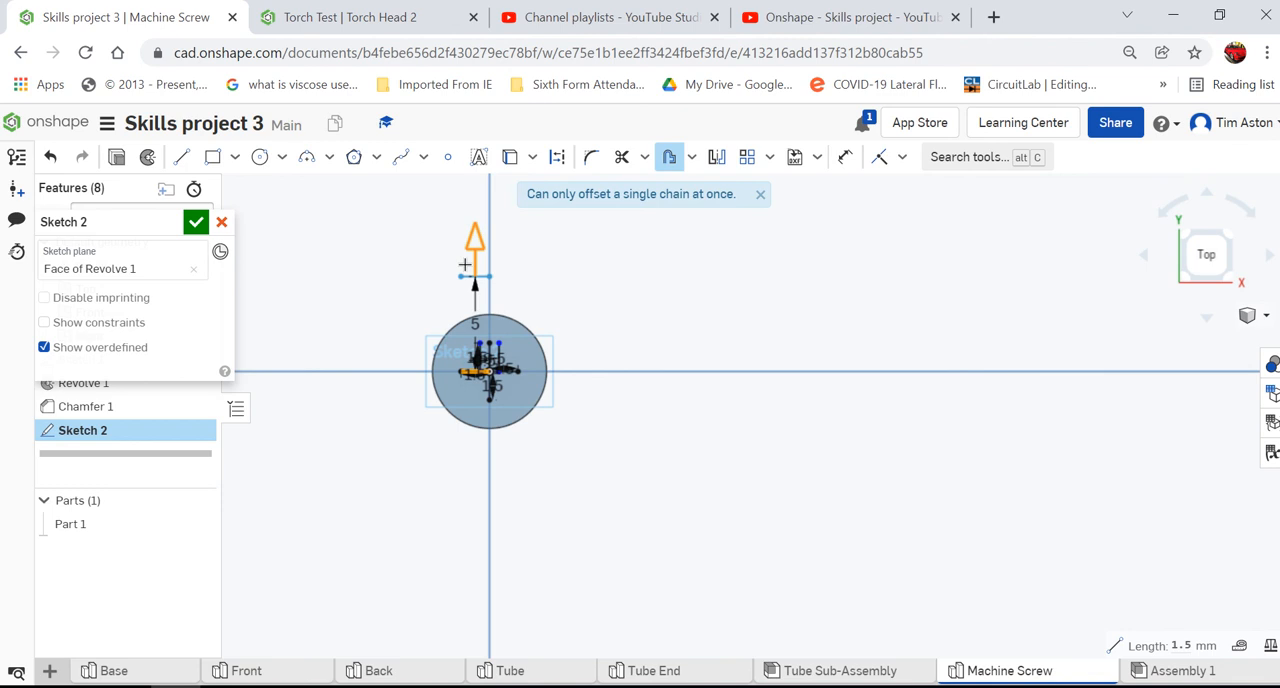
pyautogui.doubleClick(464, 264)
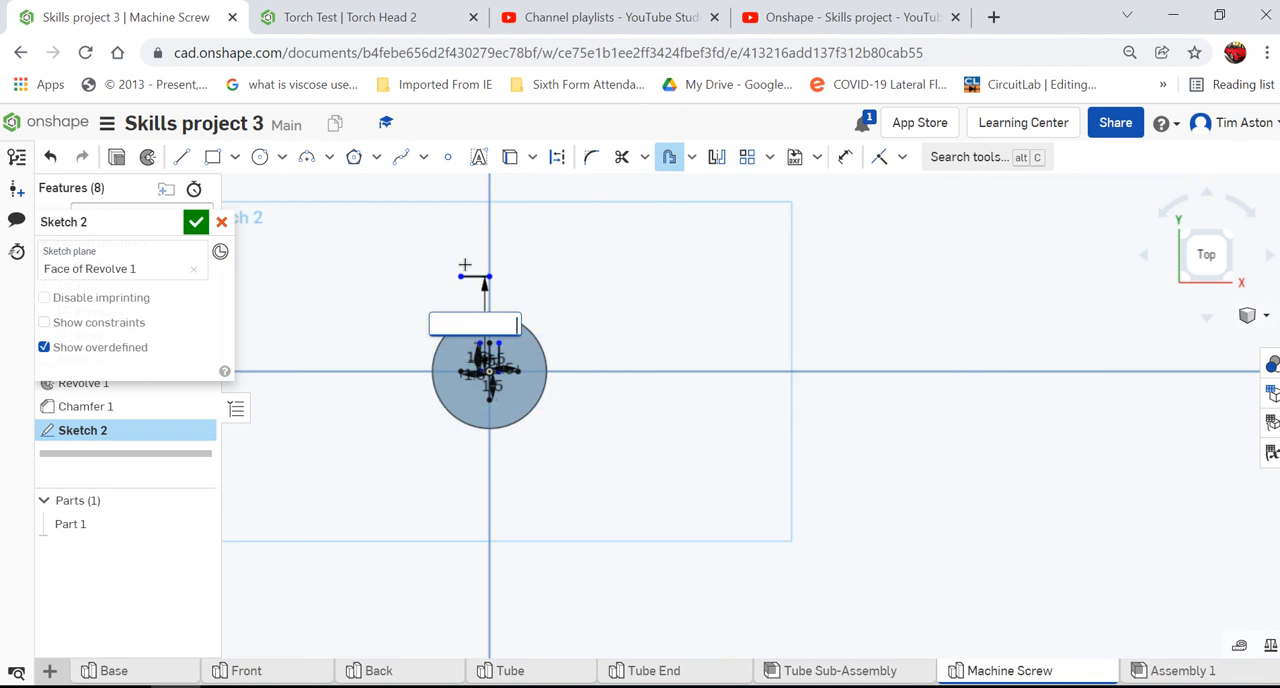
pyautogui.write('5')
pyautogui.press('Return')
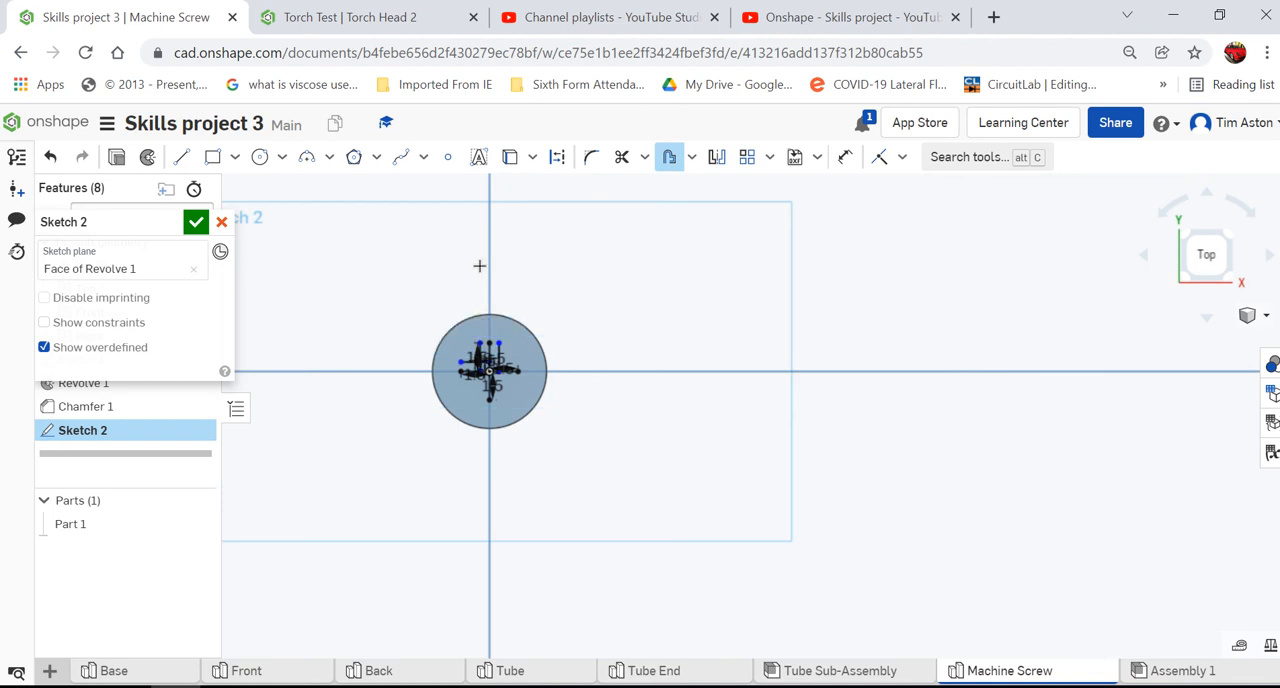
# - Offset the left horizontal line of the cross 0.5 mm downward
pyautogui.scroll(5, 472, 373)
pyautogui.scroll(2, 472, 373)
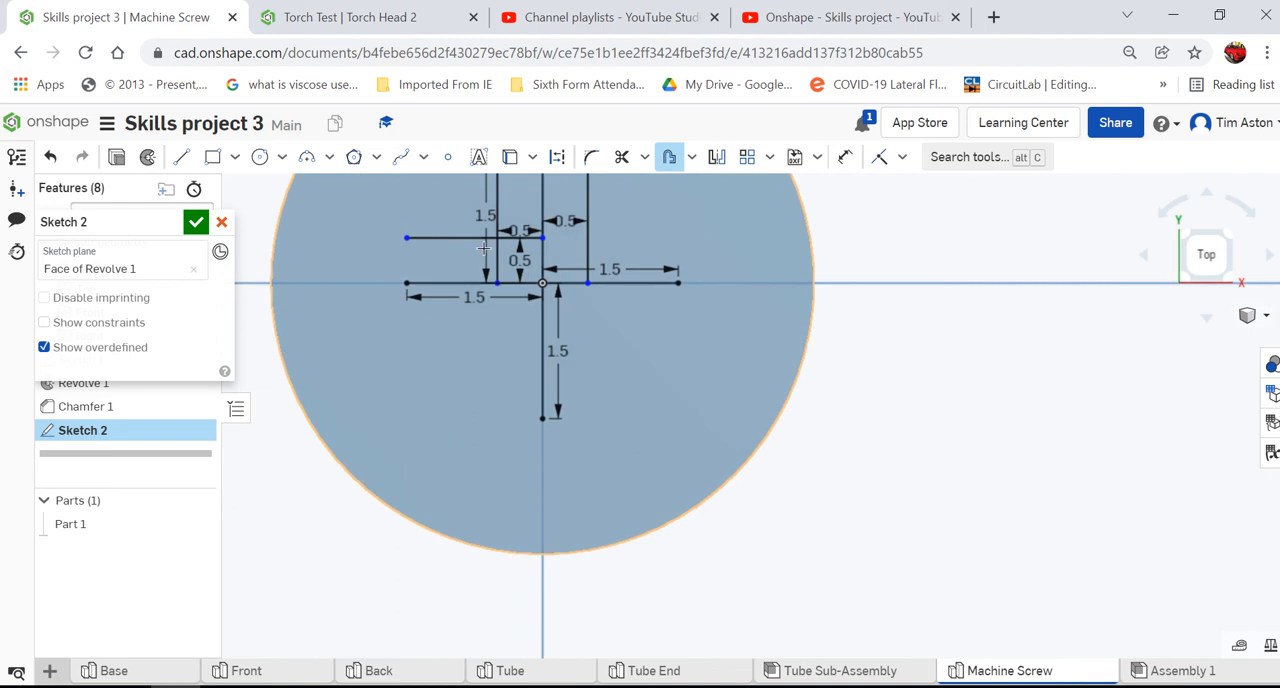
pyautogui.click(450, 283)
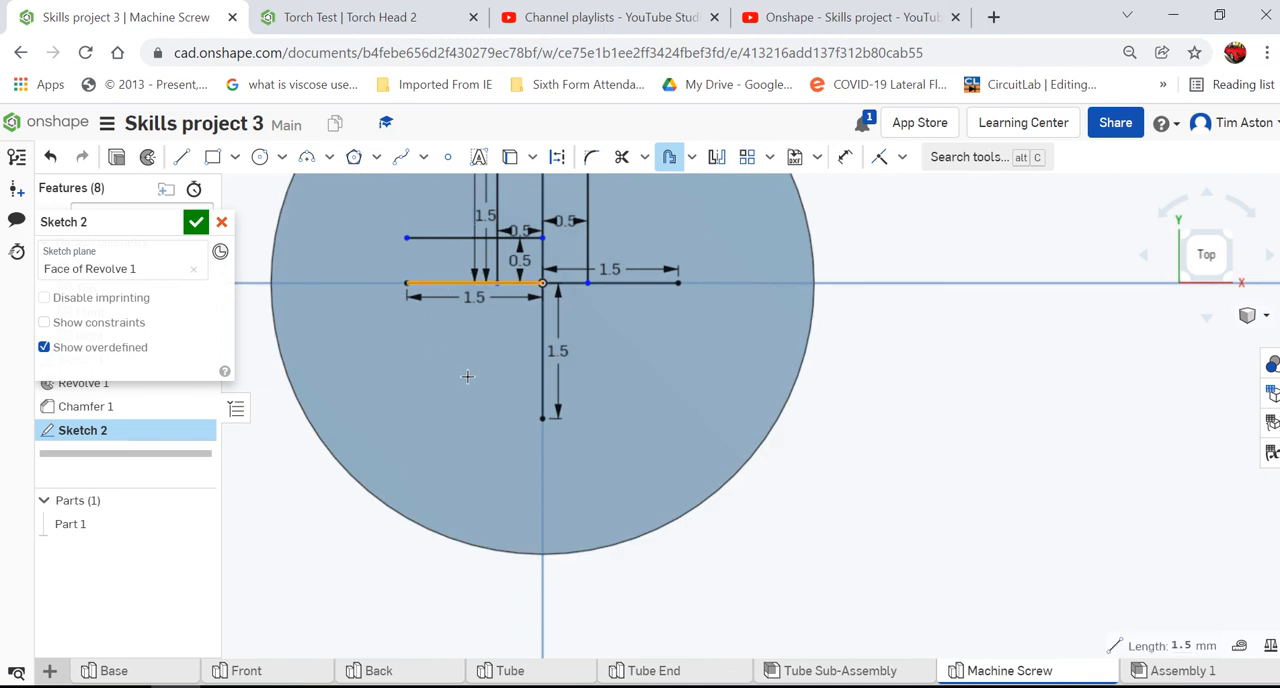
pyautogui.scroll(-3, 471, 466)
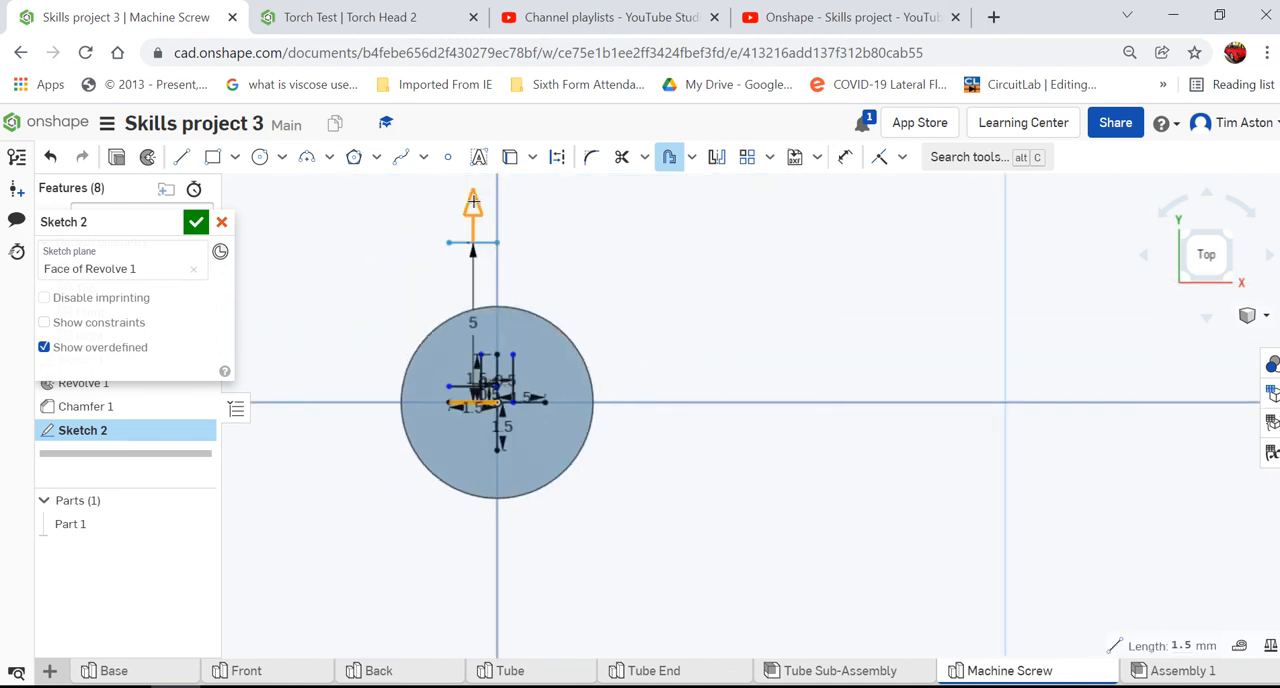
pyautogui.moveTo(473, 200); pyautogui.dragTo(472, 508)
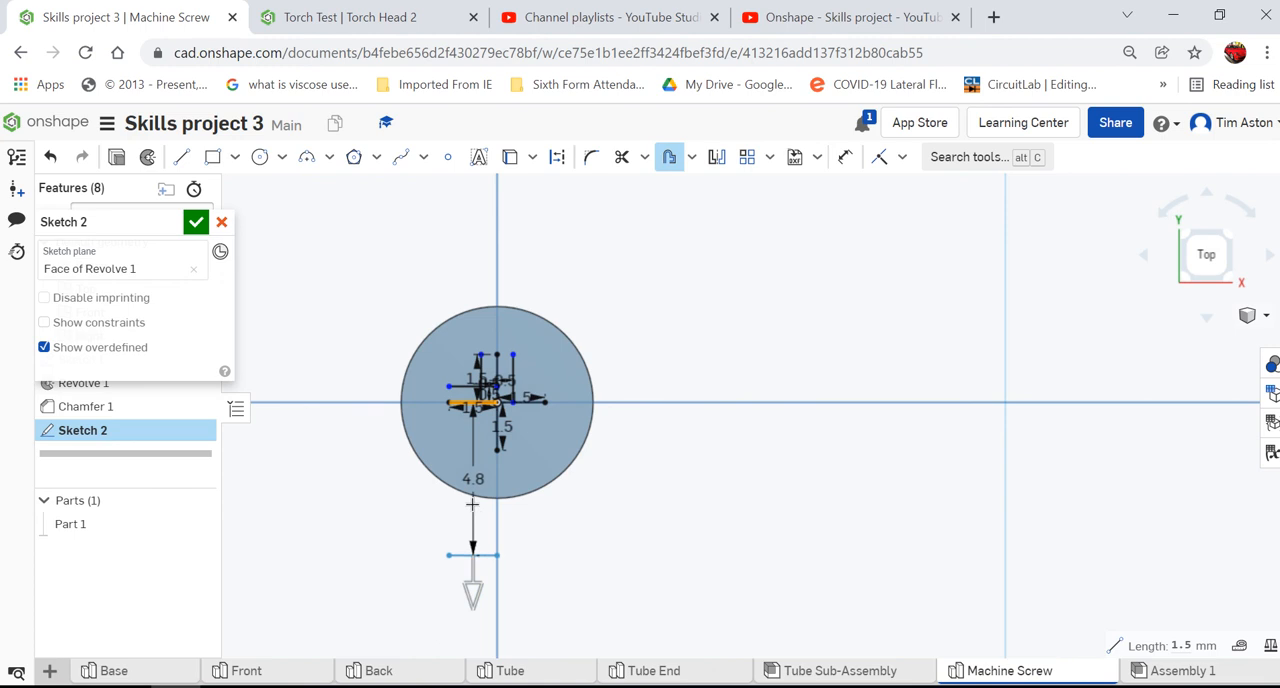
pyautogui.click(472, 505)
pyautogui.write('0.5')
pyautogui.press('Return')
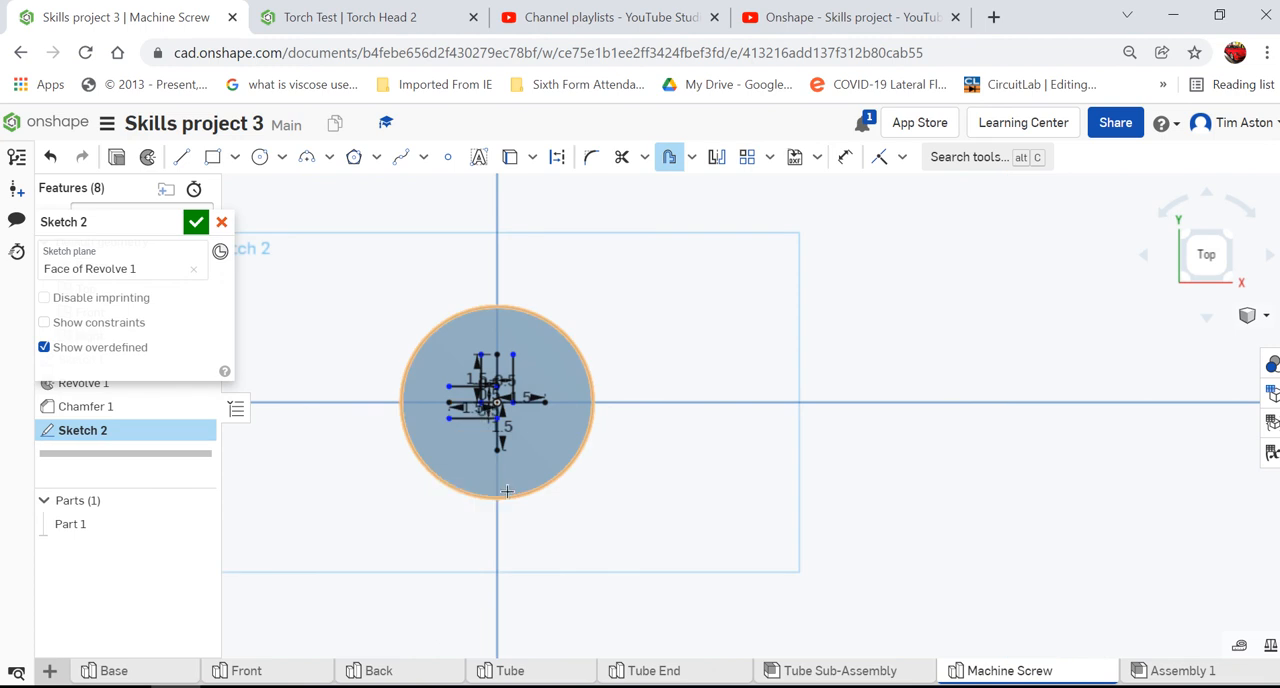
# - Offset the lower vertical line of the cross 0.5 mm to the left
pyautogui.scroll(5, 508, 430)
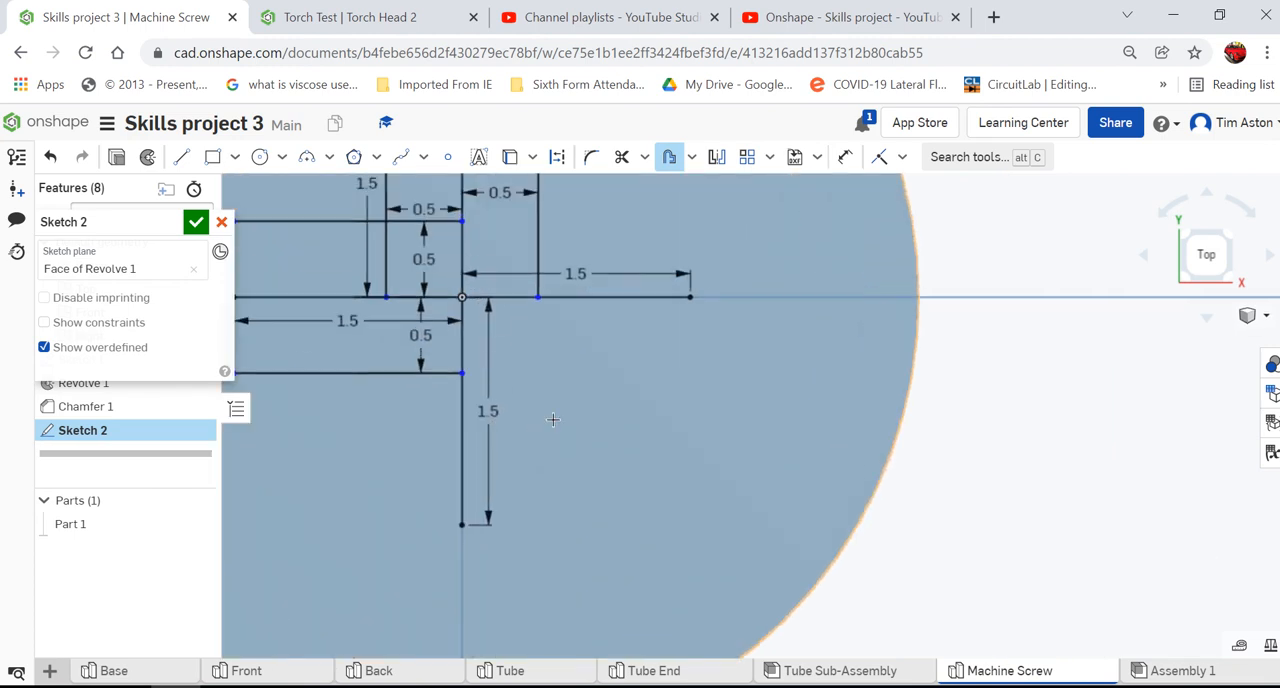
pyautogui.scroll(-2, 553, 420)
pyautogui.click(462, 430)
pyautogui.scroll(-2, 644, 451)
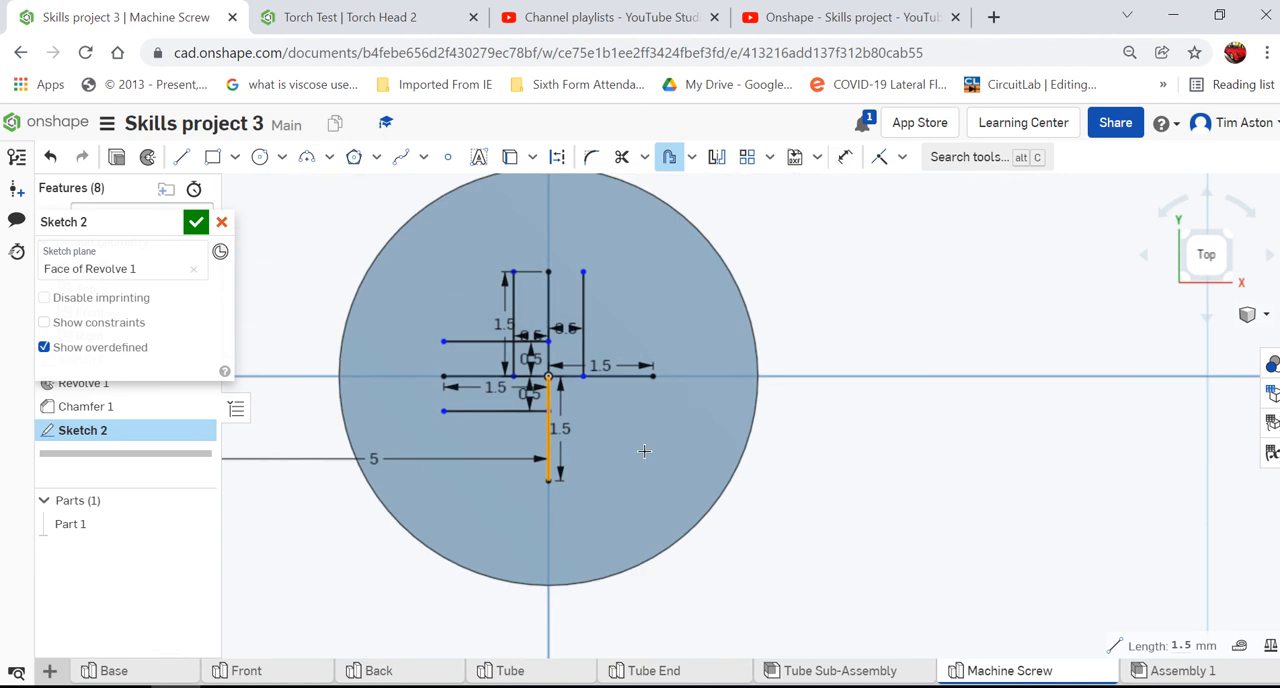
pyautogui.click(644, 451)
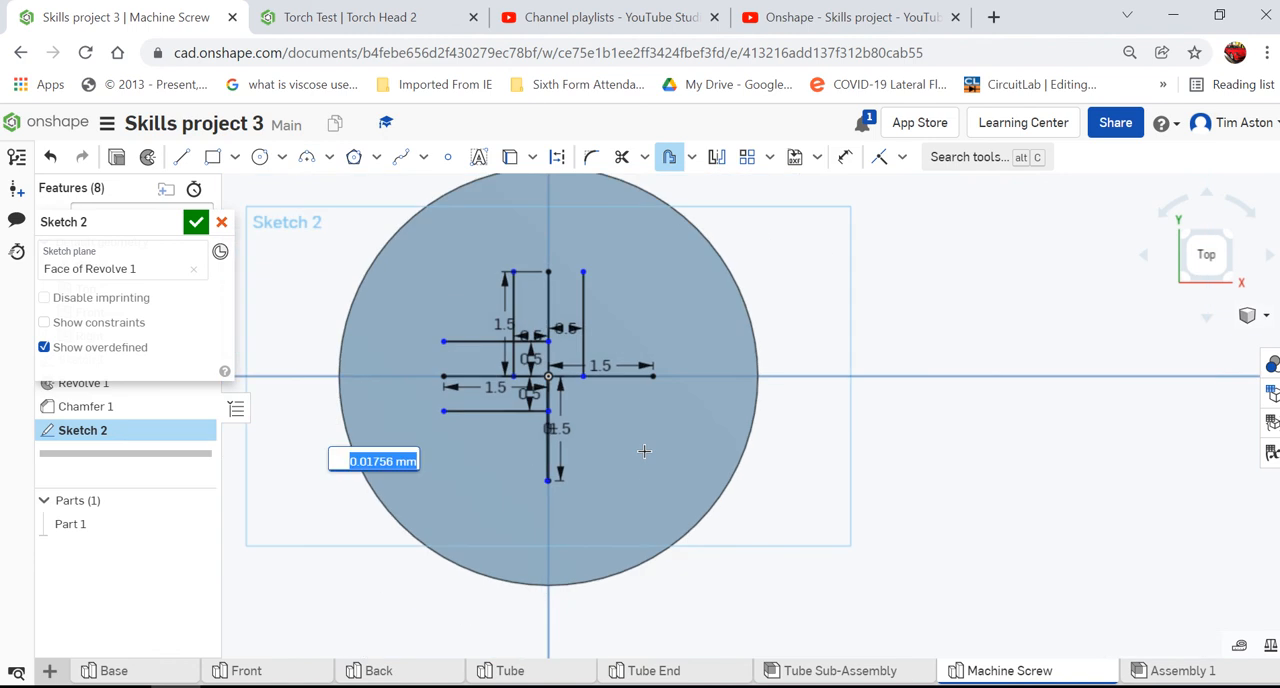
pyautogui.write('0.5')
pyautogui.press('Return')
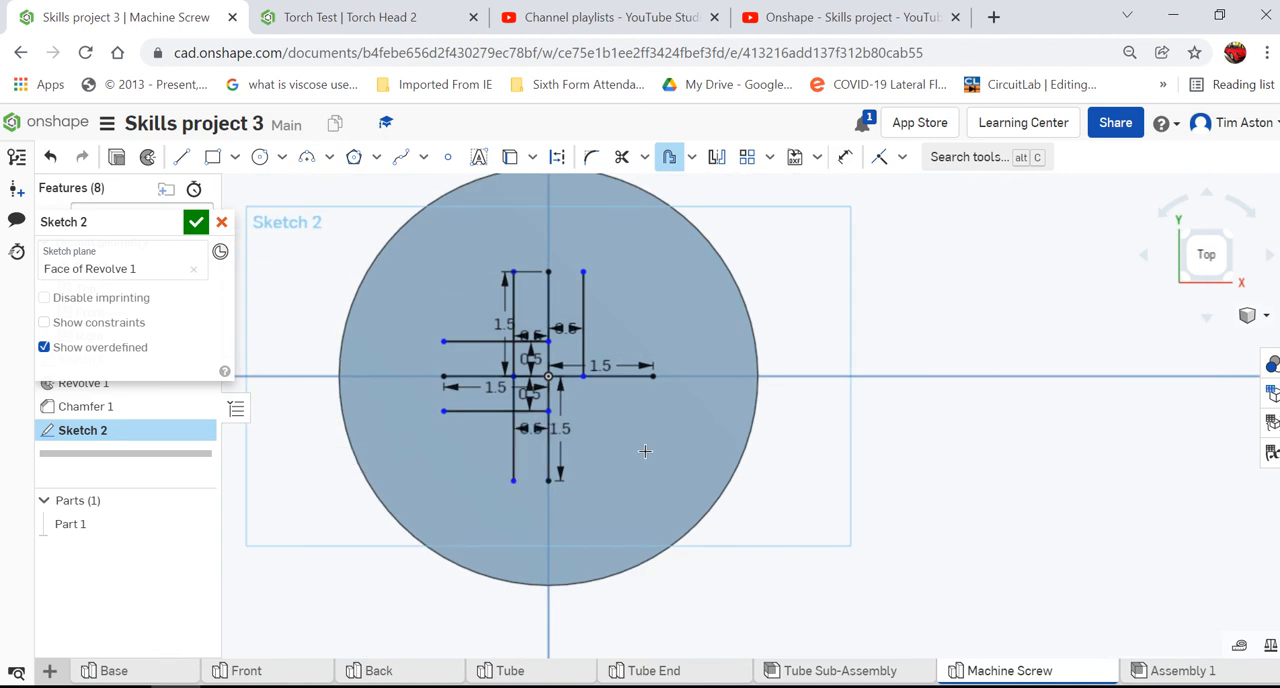
# - Offset the lower vertical line of the cross 0.5 mm to the right
pyautogui.click(669, 162)
pyautogui.scroll(-5, 546, 466)
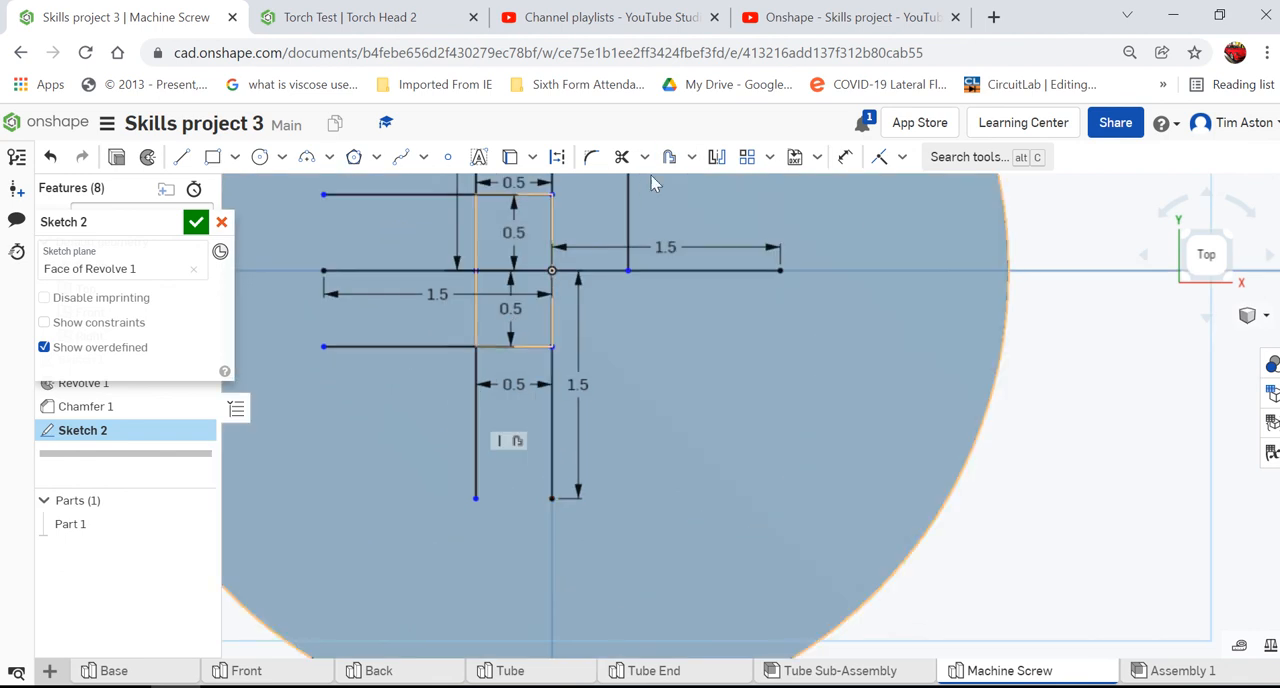
pyautogui.click(669, 160)
pyautogui.click(552, 462)
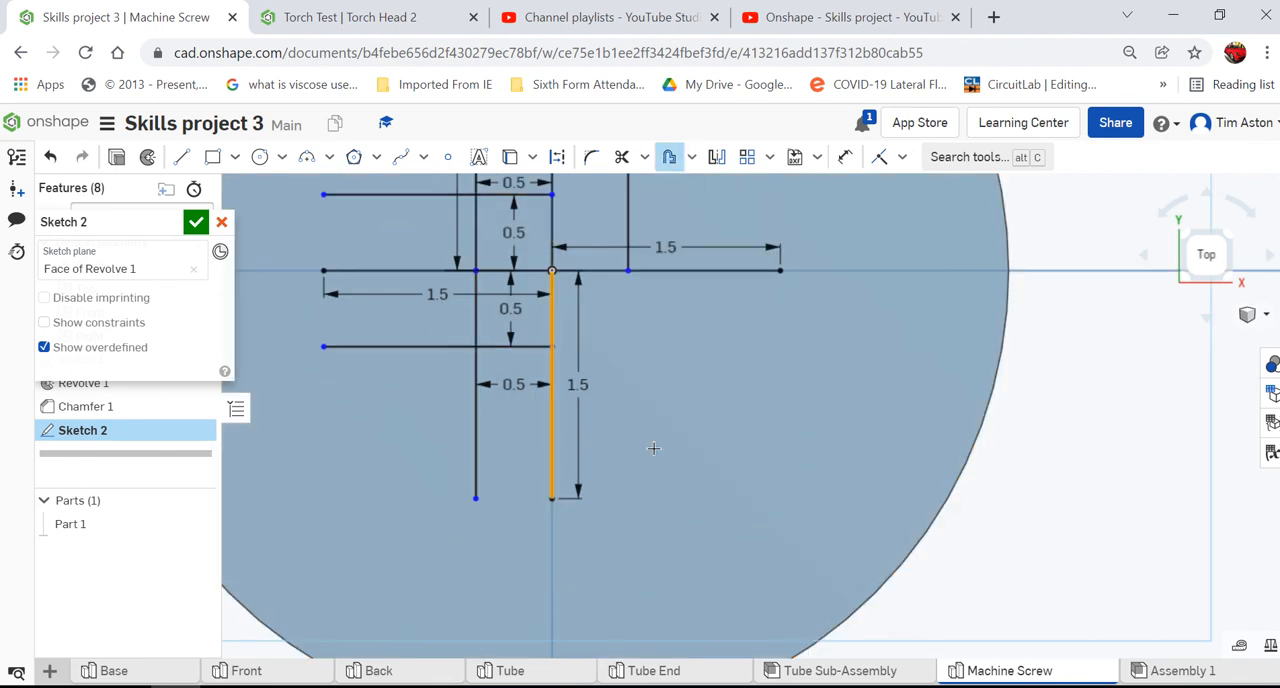
pyautogui.scroll(6, 700, 449)
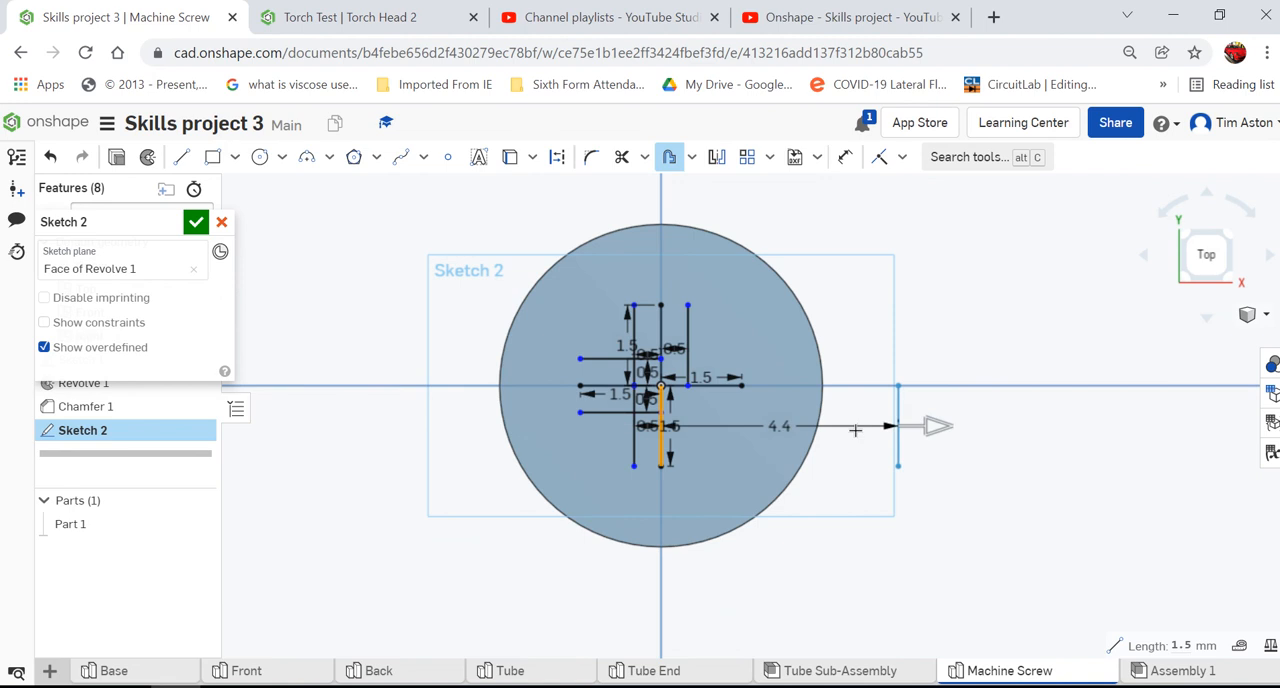
pyautogui.click(855, 430)
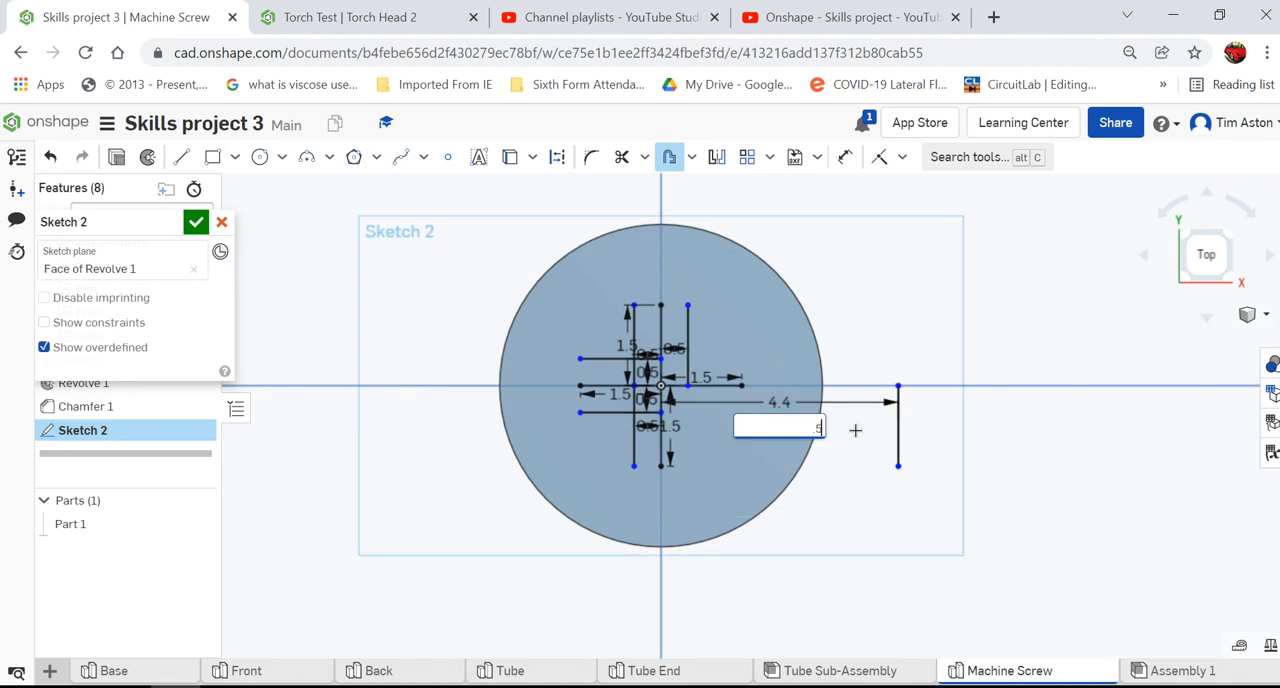
pyautogui.press('Escape')
# - Offset the right horizontal line of the cross 0.5 mm upward
pyautogui.scroll(-4, 870, 403)
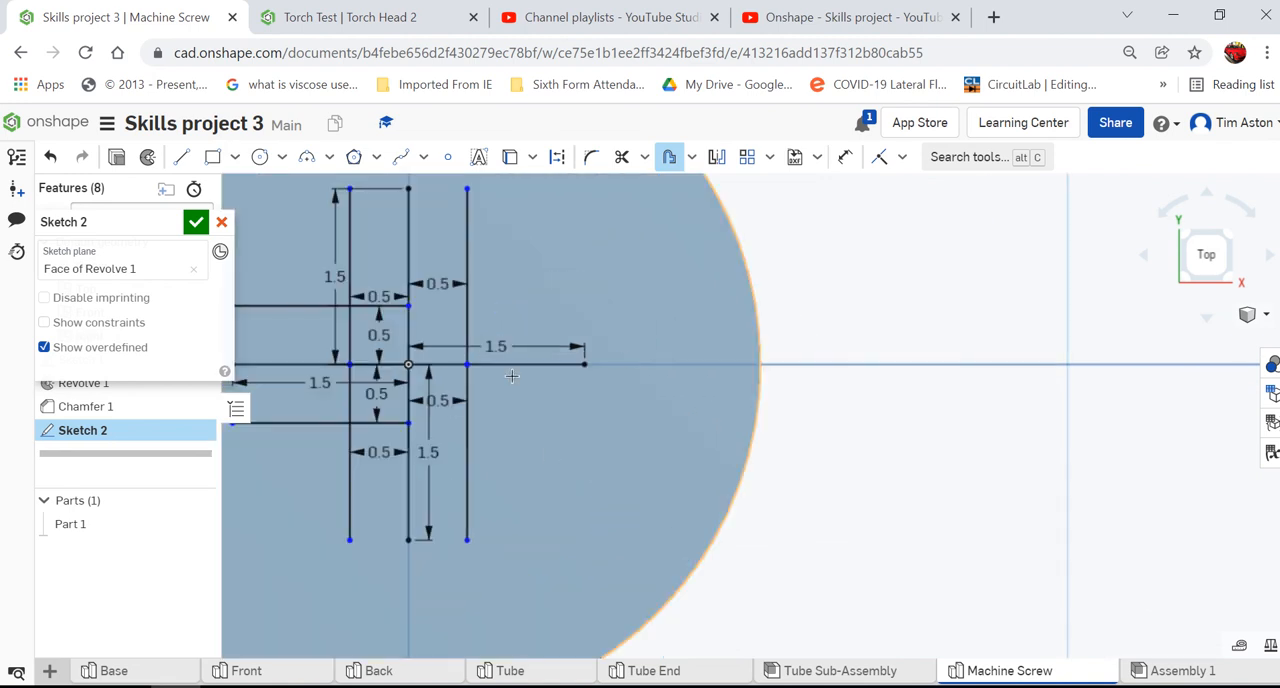
pyautogui.click(523, 364)
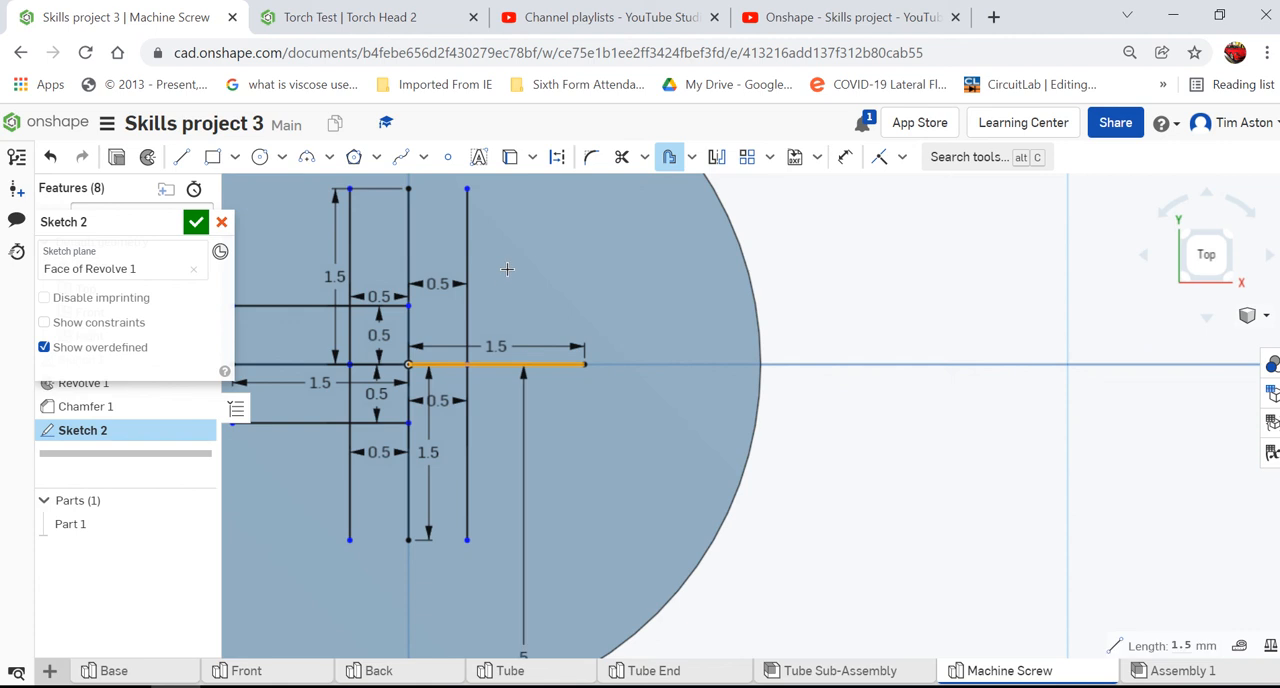
pyautogui.scroll(4, 510, 268)
pyautogui.click(513, 270)
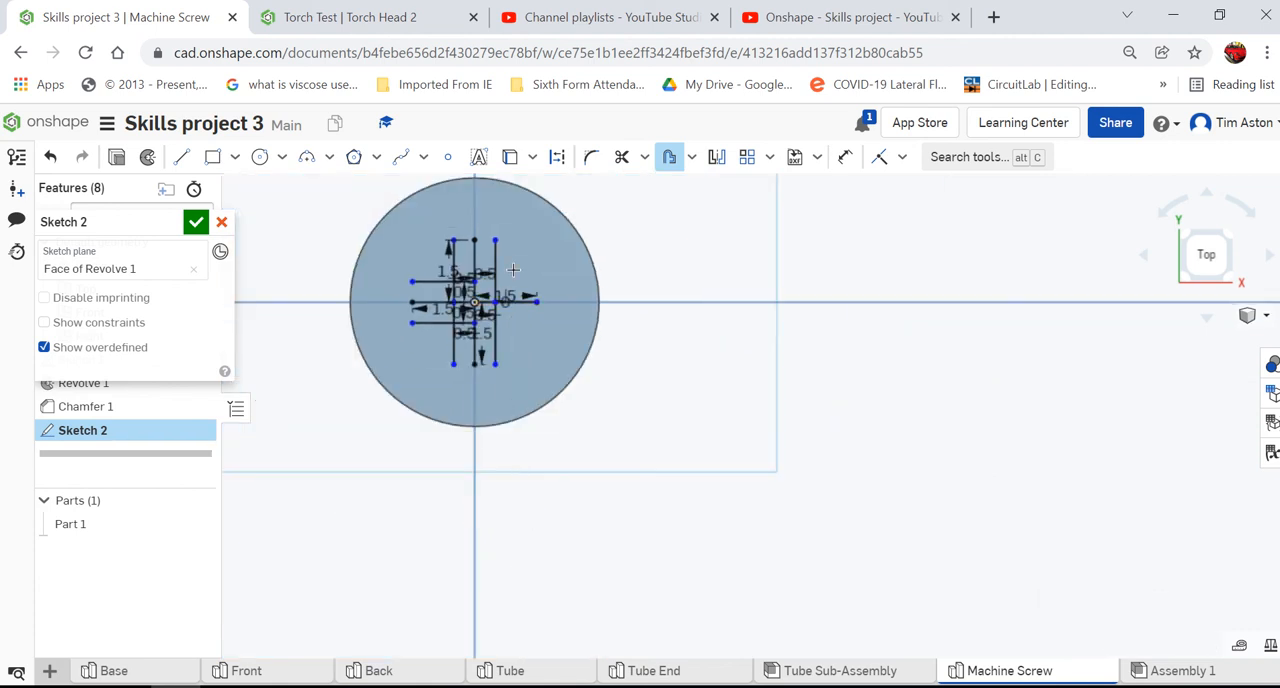
pyautogui.write('0.5')
pyautogui.press('Return')
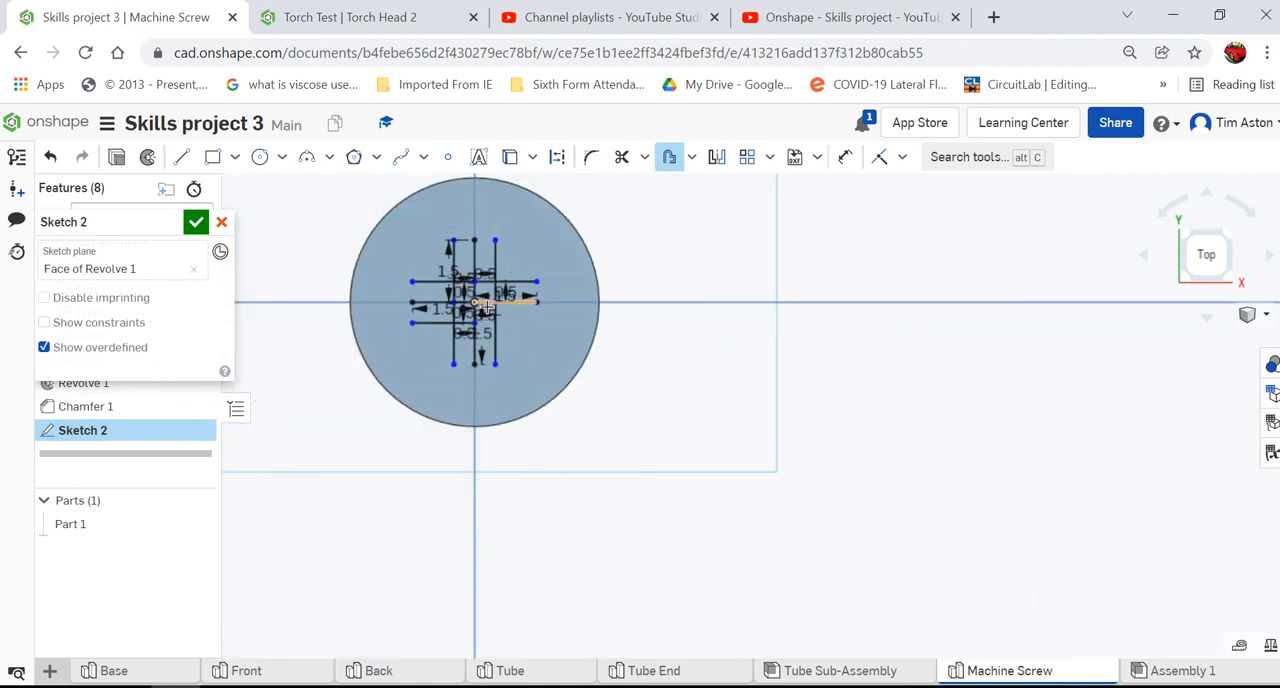
# - Offset the right horizontal line of the cross 0.5 mm downward
pyautogui.scroll(-5, 488, 303)
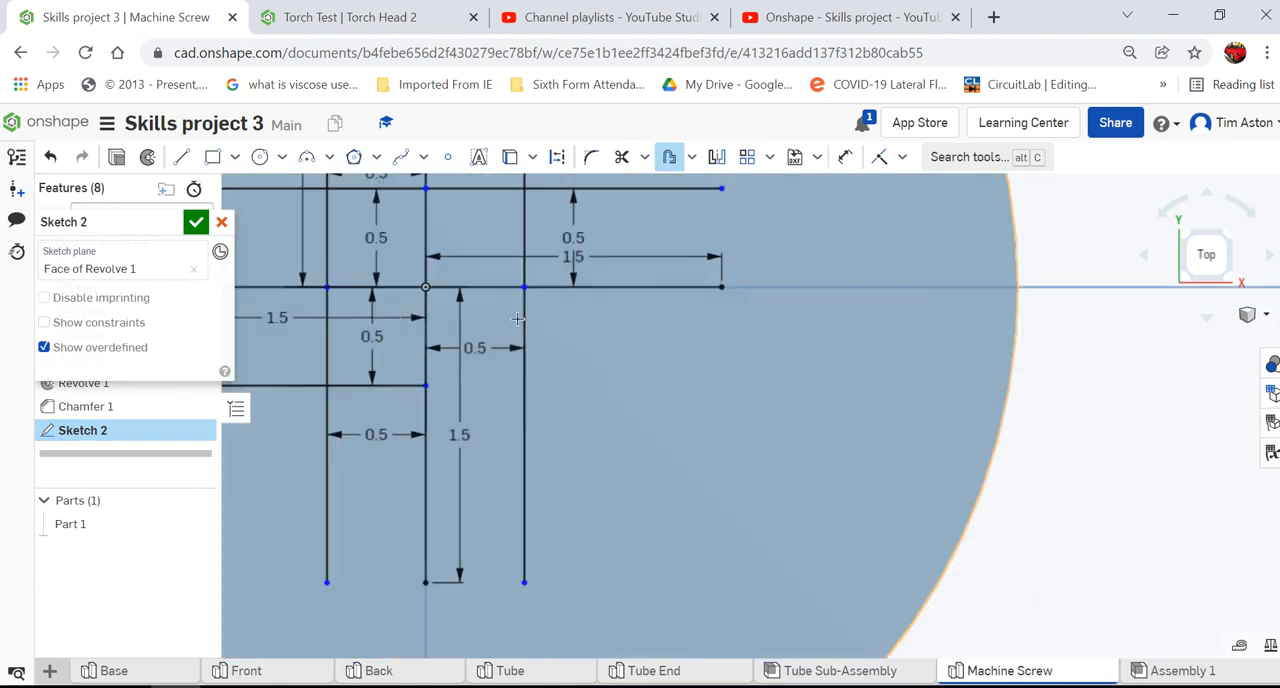
pyautogui.click(653, 290)
pyautogui.scroll(5, 641, 398)
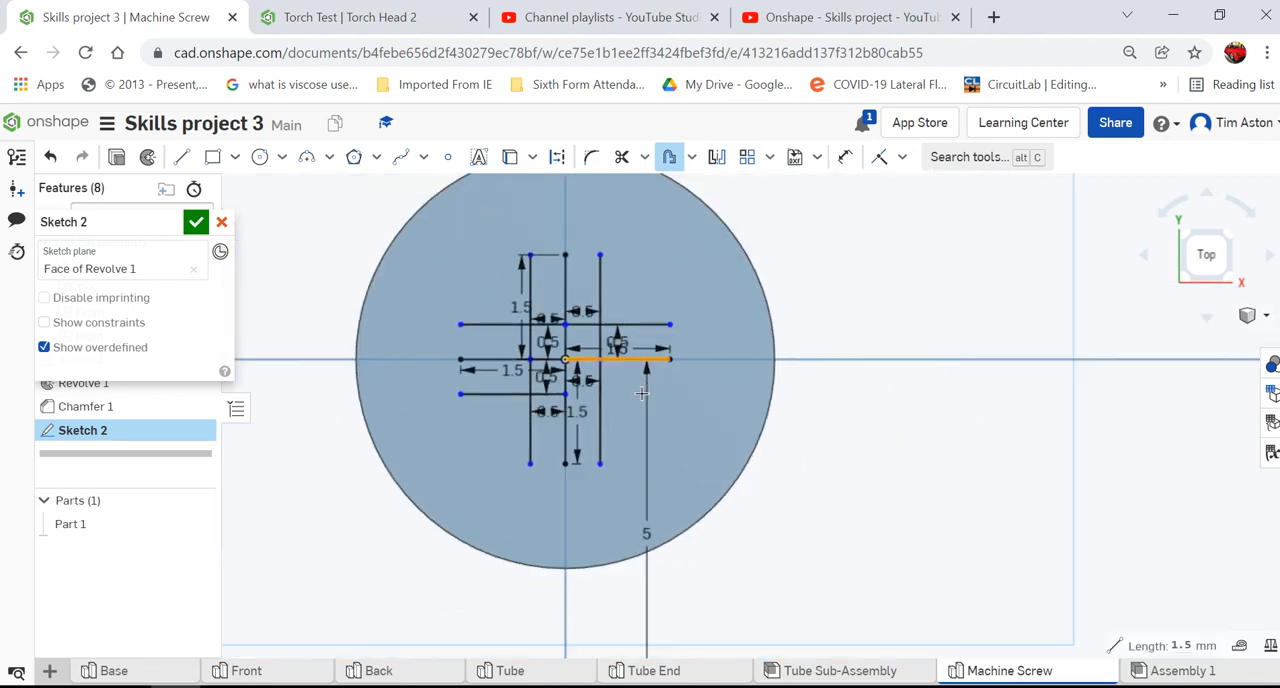
pyautogui.scroll(3, 641, 394)
pyautogui.click(622, 375)
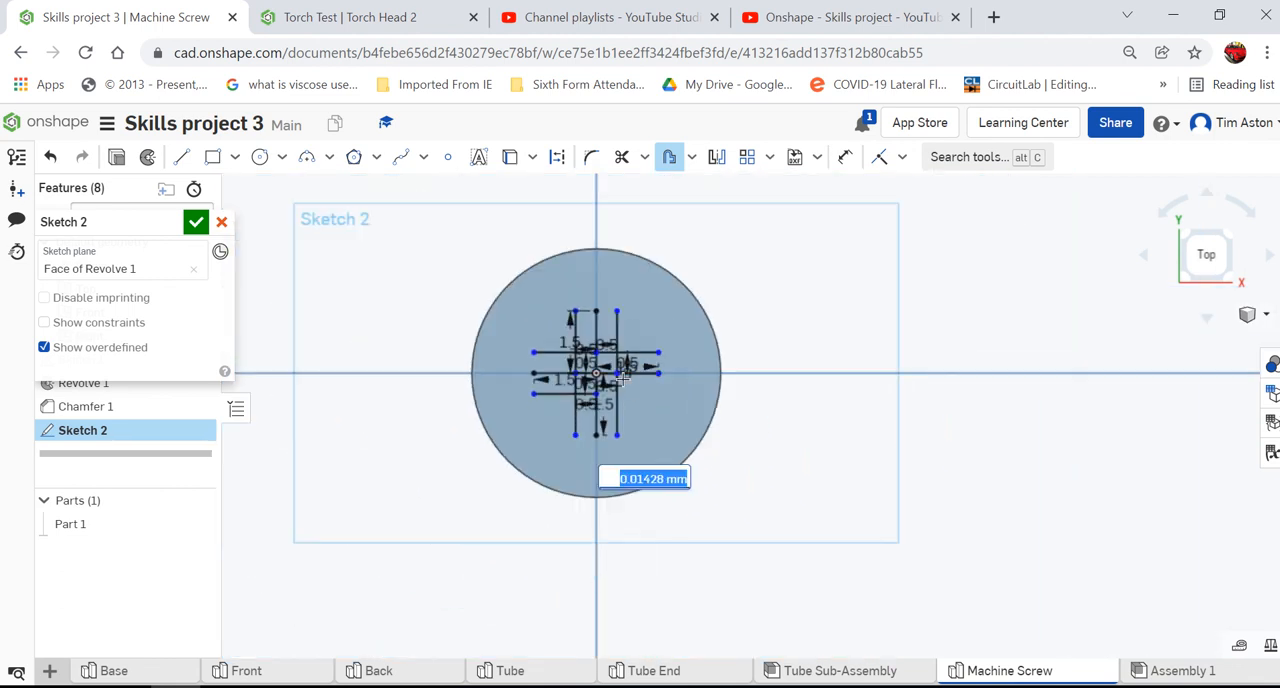
pyautogui.write('0')
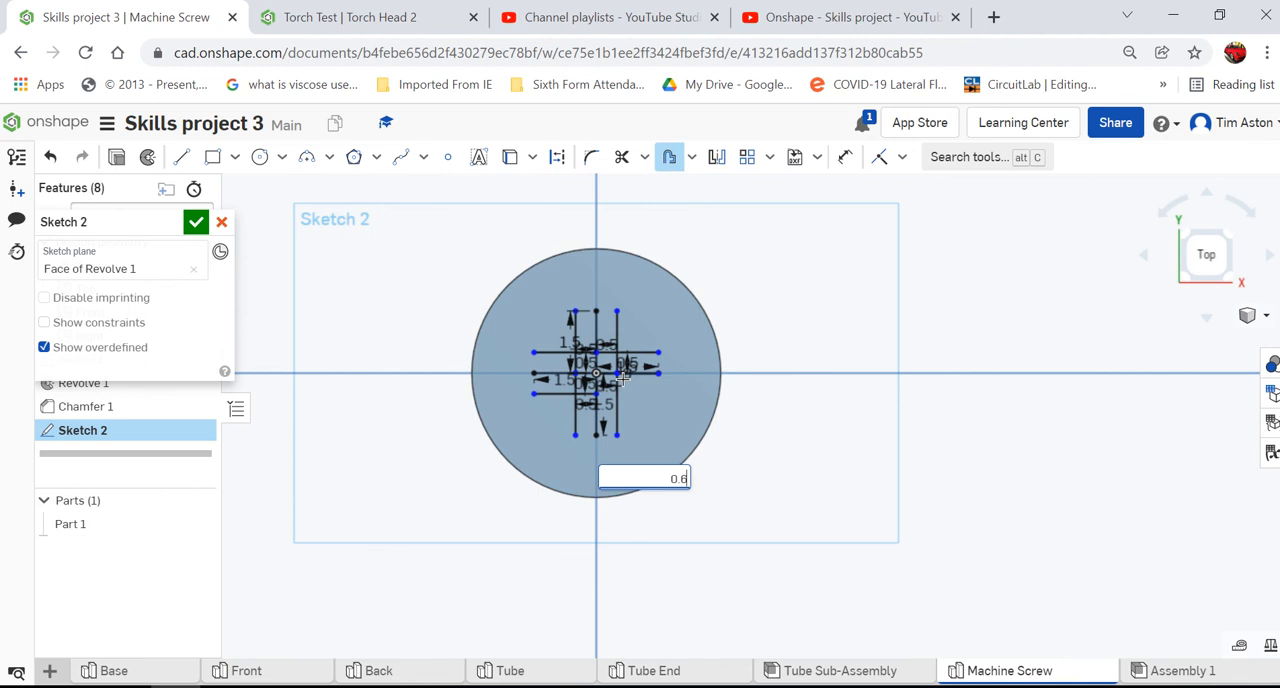
pyautogui.write('.5')
pyautogui.press('Return')
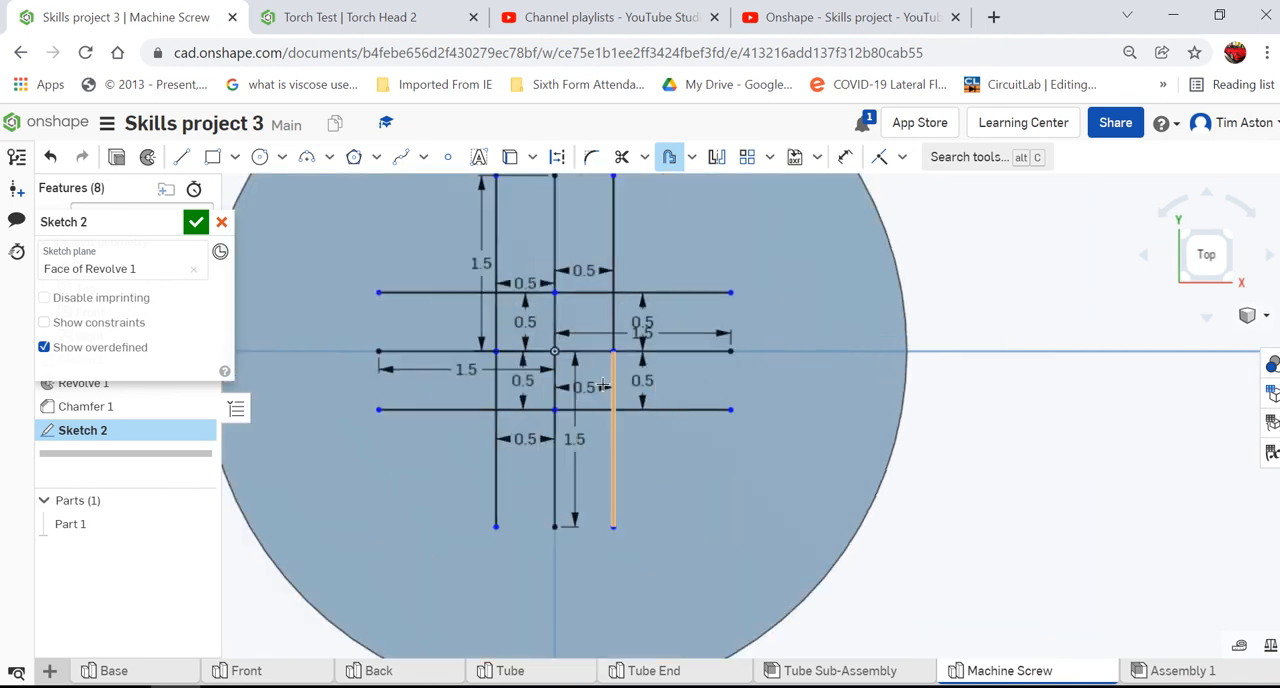
# - Delete the four original centre lines of the cross that meet at the origin, keeping only the offset lines
pyautogui.scroll(-5, 618, 384)
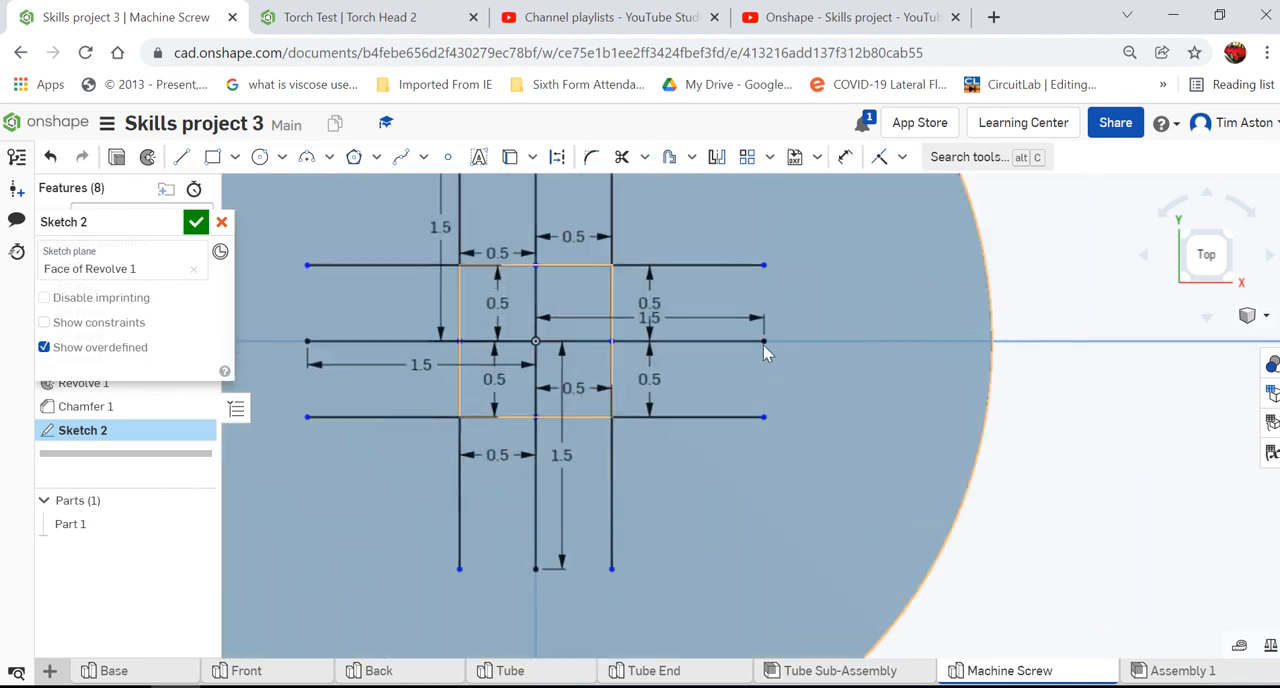
pyautogui.click(724, 342)
pyautogui.press('Delete')
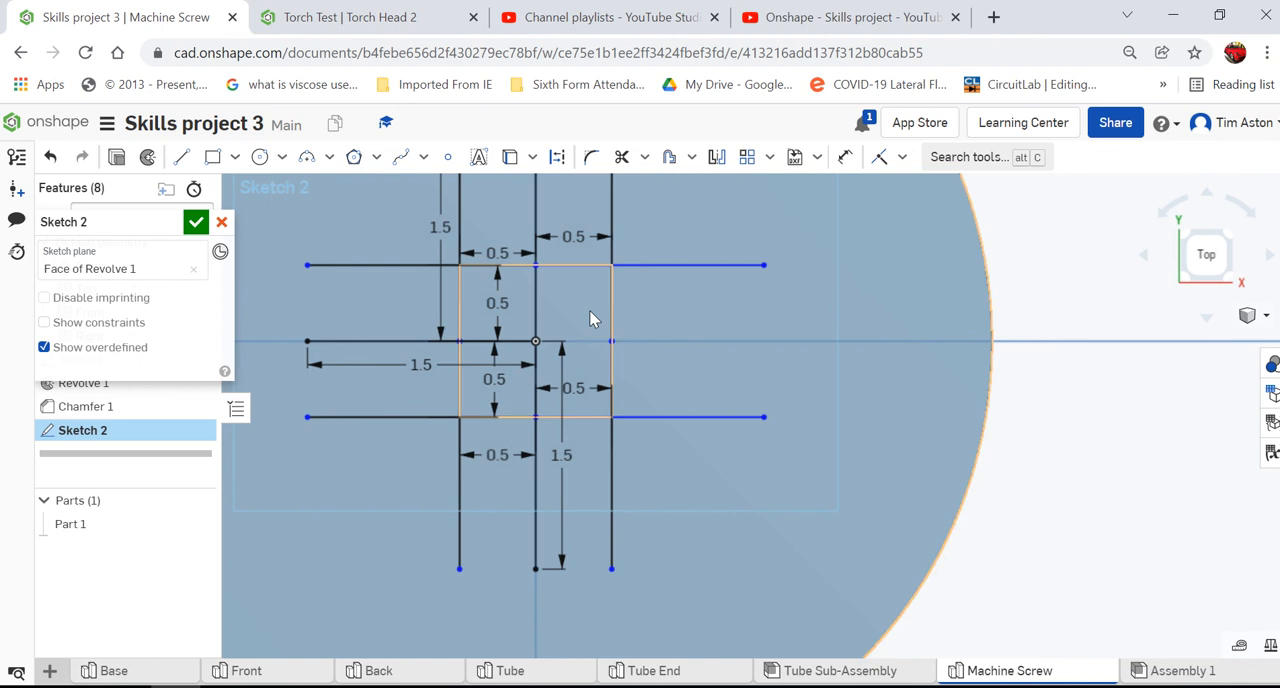
pyautogui.click(536, 230)
pyautogui.press('Delete')
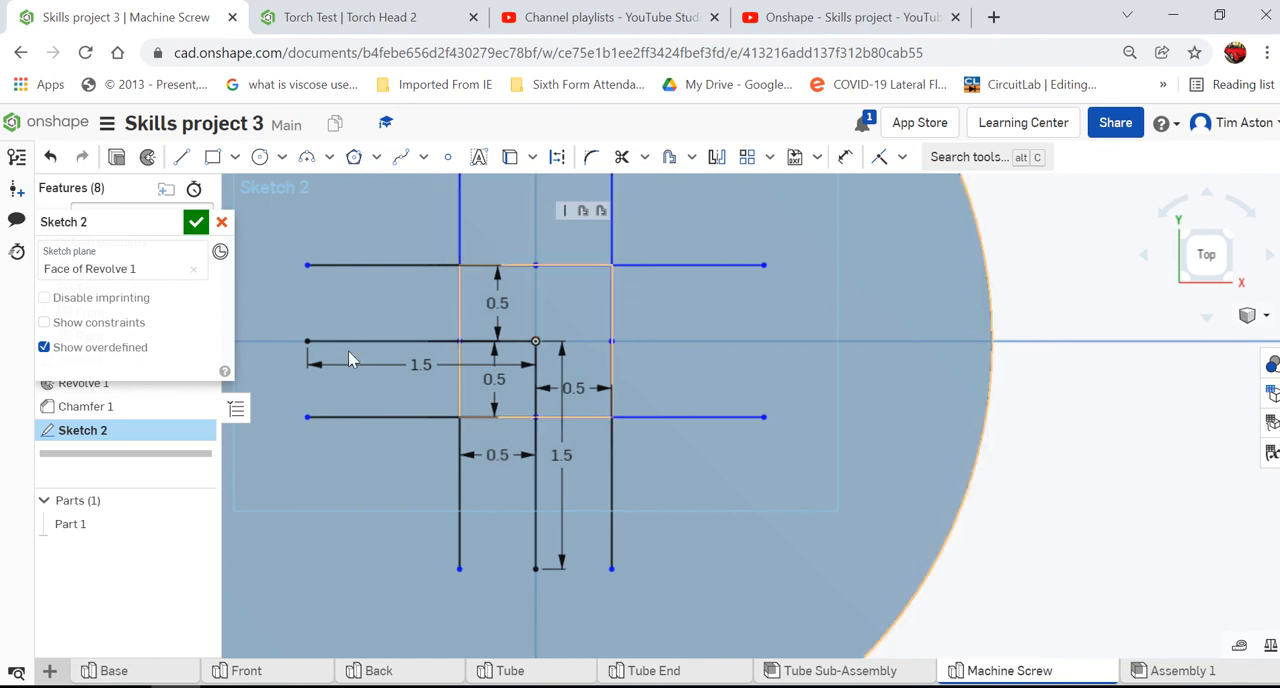
pyautogui.click(350, 342)
pyautogui.press('Delete')
pyautogui.click(535, 495)
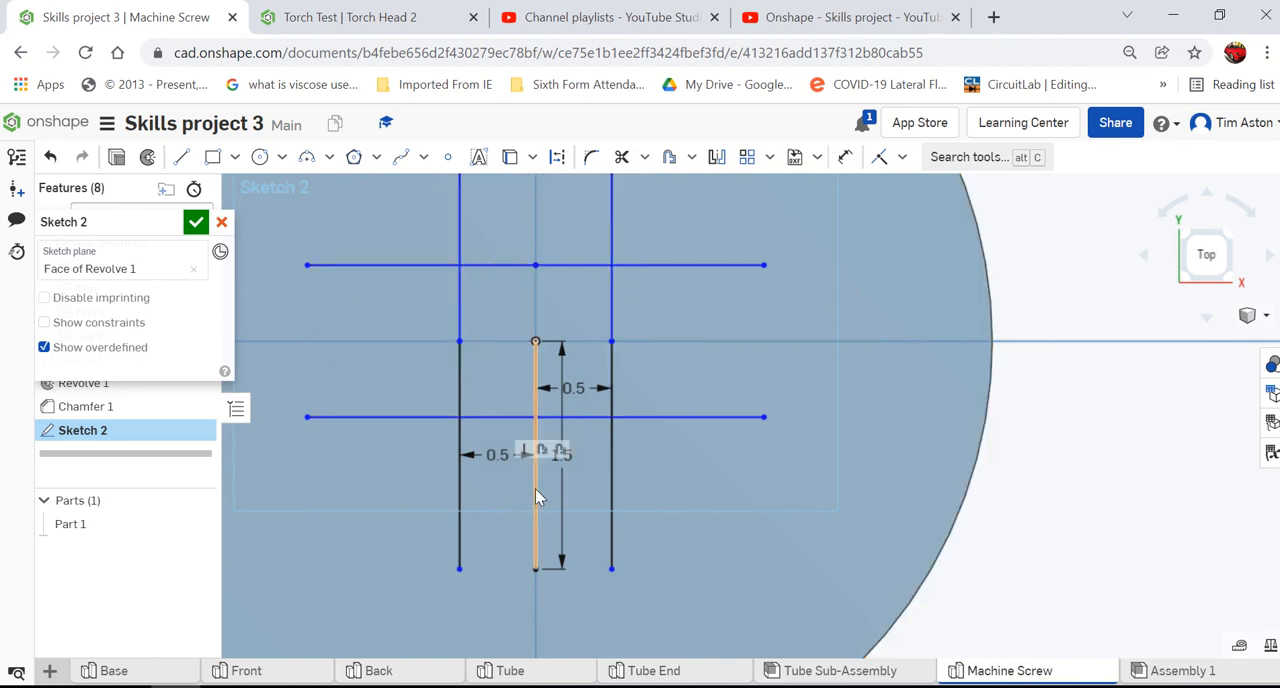
pyautogui.press('Delete')
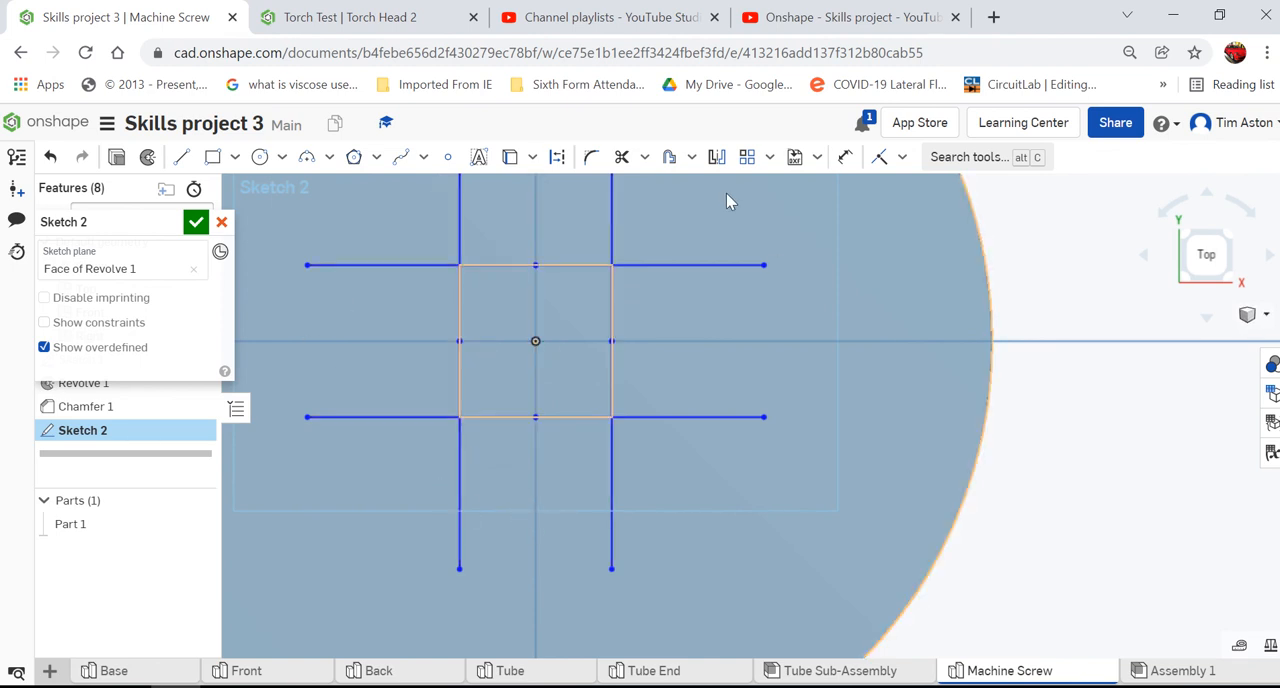
# - Trim away the inner line segments around the origin so the four arms of the cross open into its centre
pyautogui.click(621, 157)
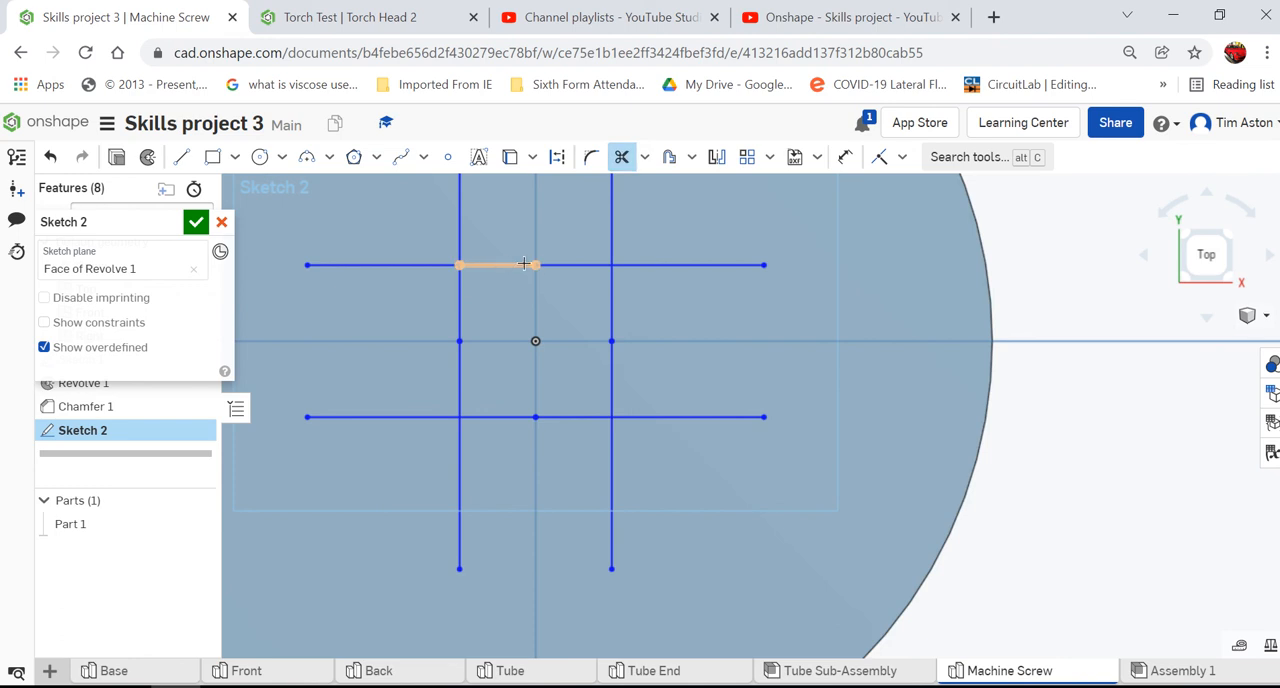
pyautogui.click(524, 265)
pyautogui.click(578, 266)
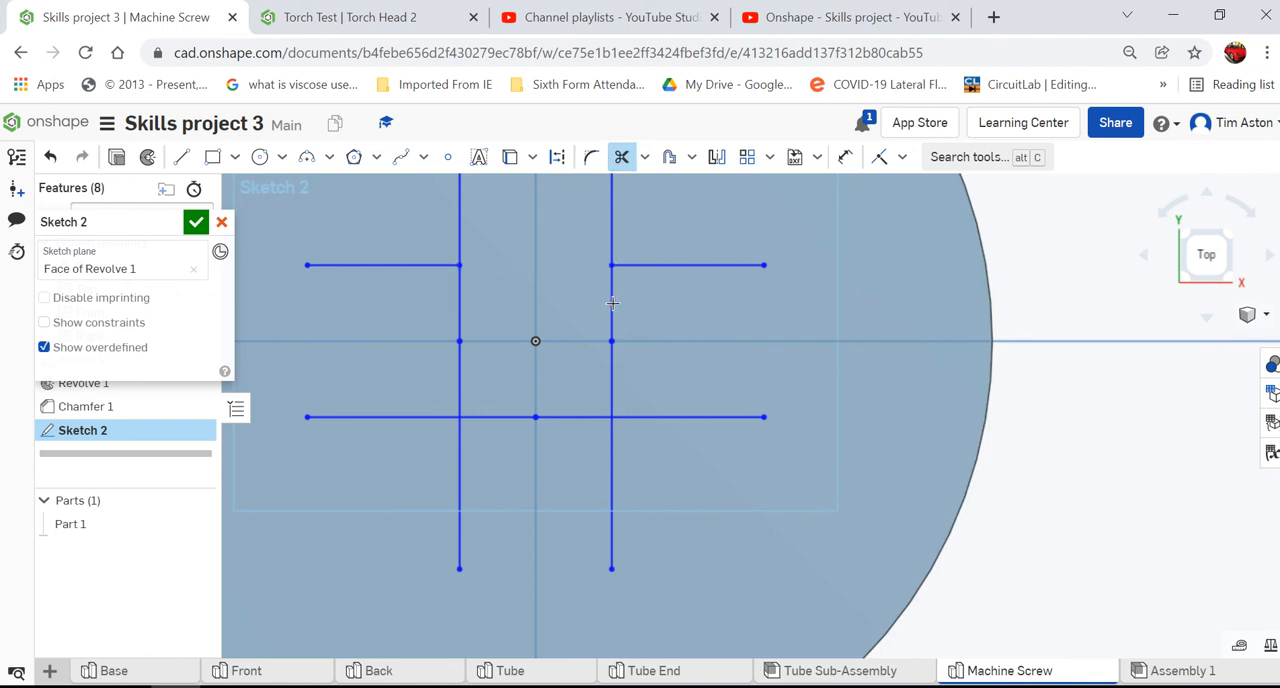
pyautogui.click(614, 372)
pyautogui.click(613, 378)
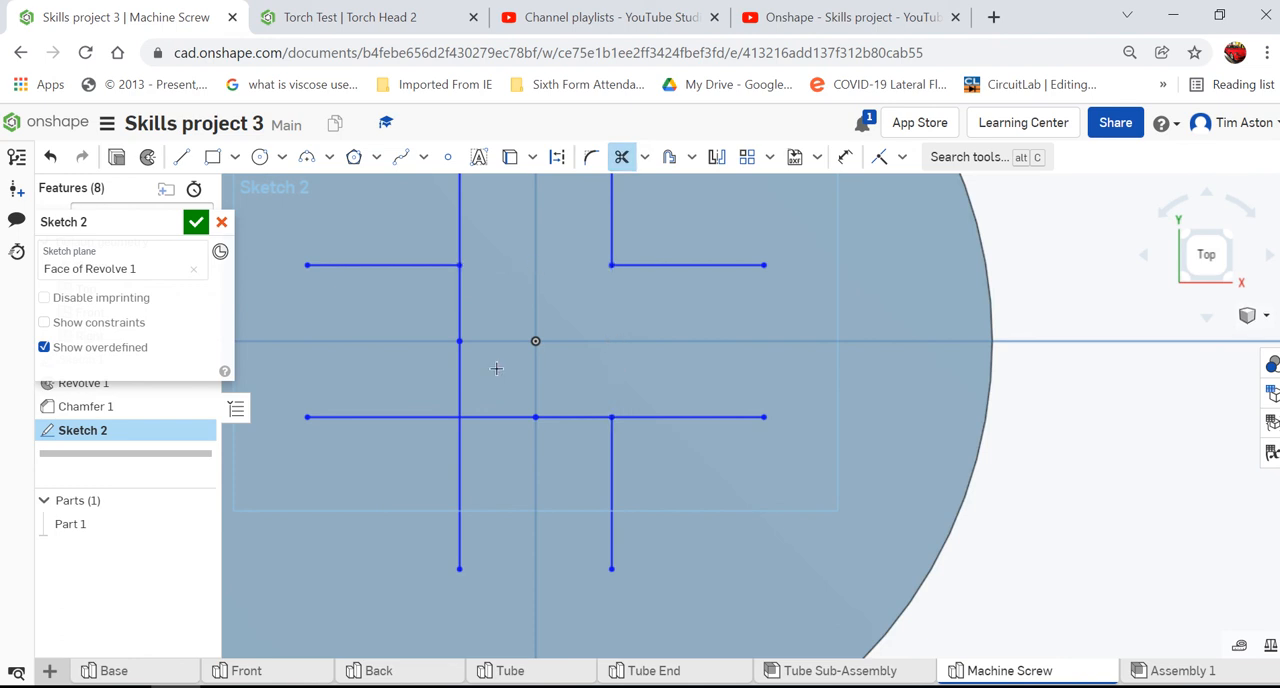
pyautogui.click(449, 323)
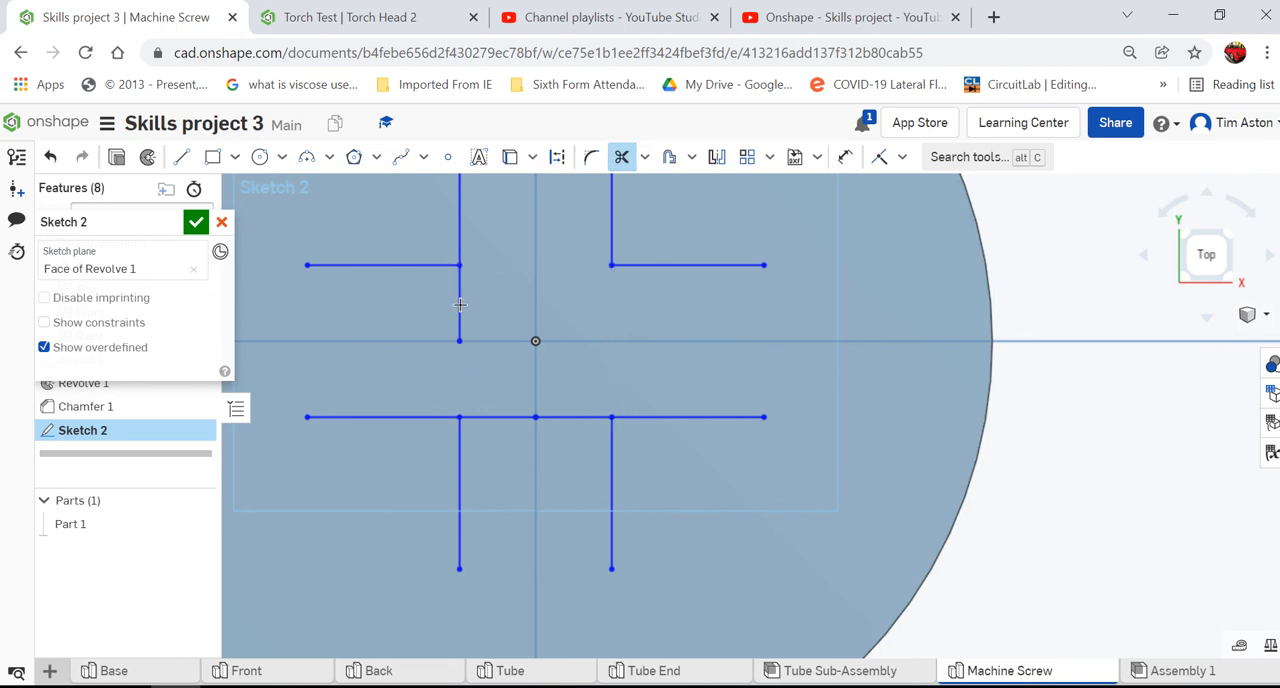
pyautogui.click(515, 420)
pyautogui.click(572, 418)
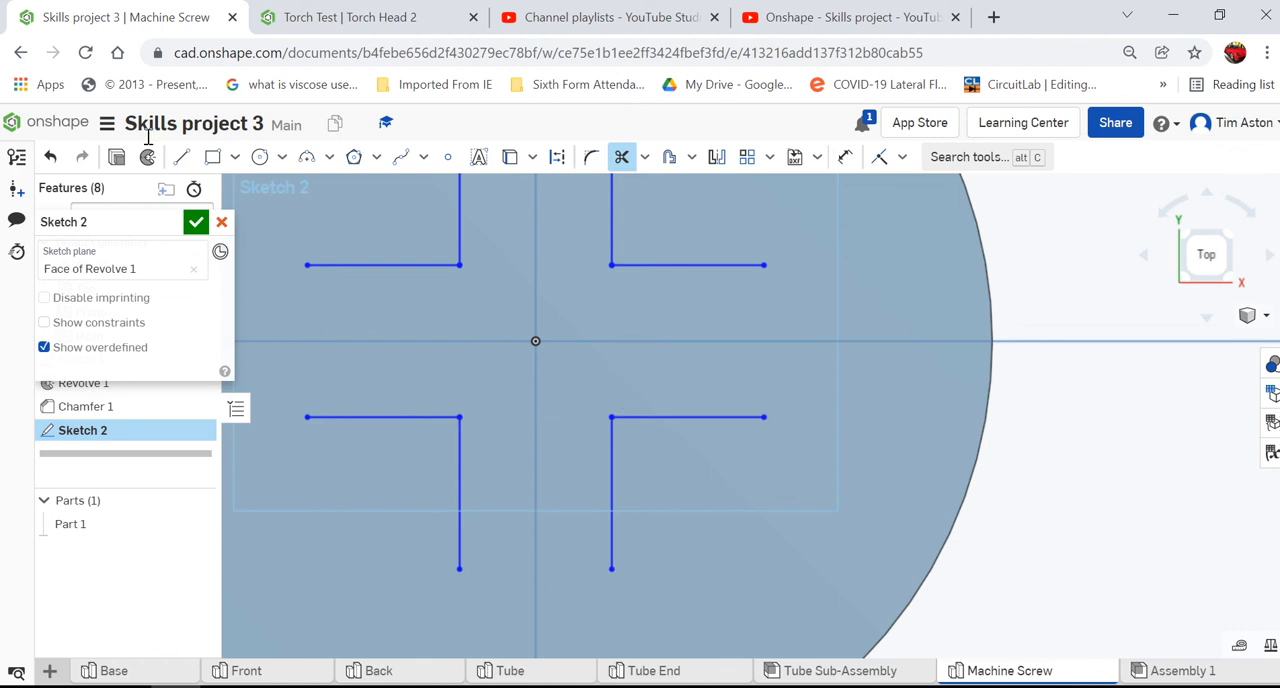
# - Close the four open arm ends of the cross with straight lines and finish the sketch
pyautogui.click(181, 157)
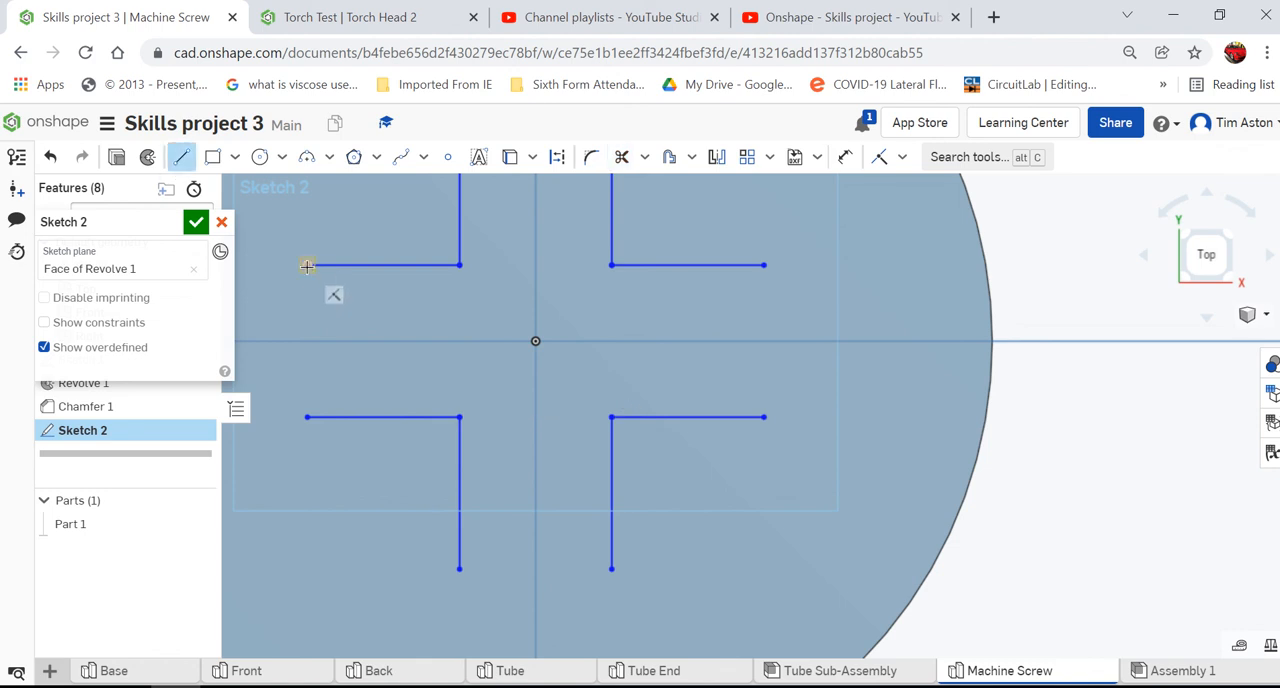
pyautogui.click(307, 266)
pyautogui.click(308, 417)
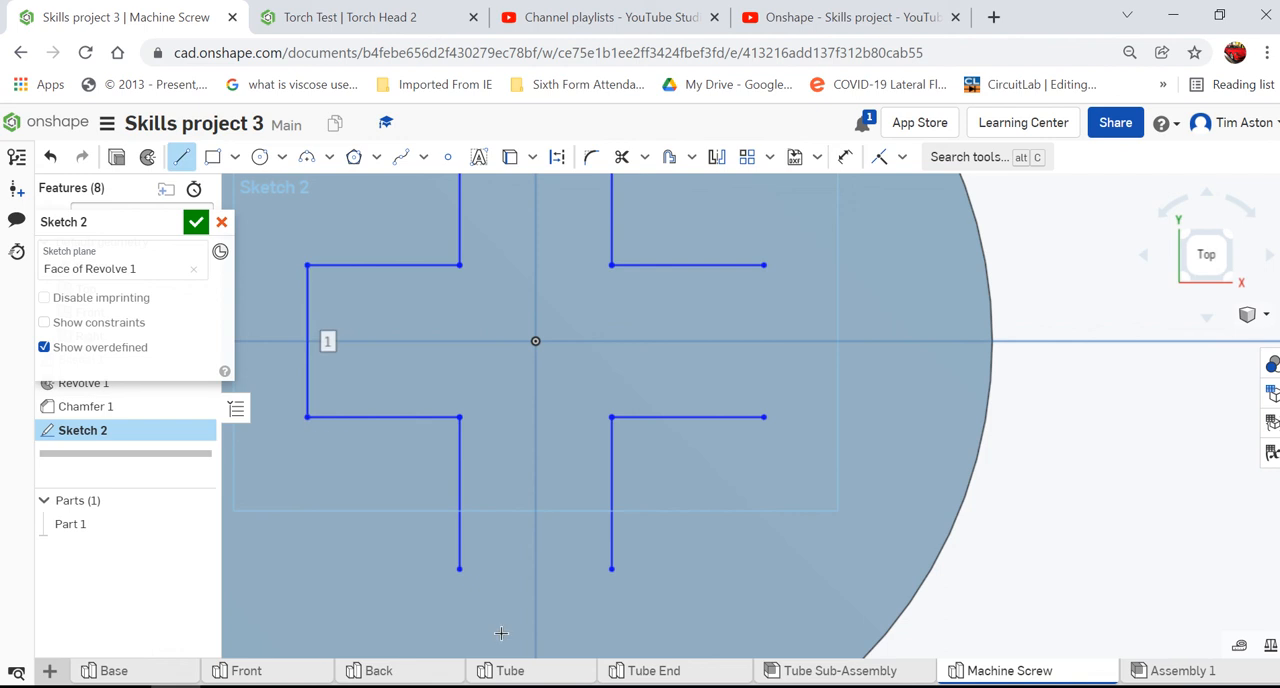
pyautogui.click(459, 569)
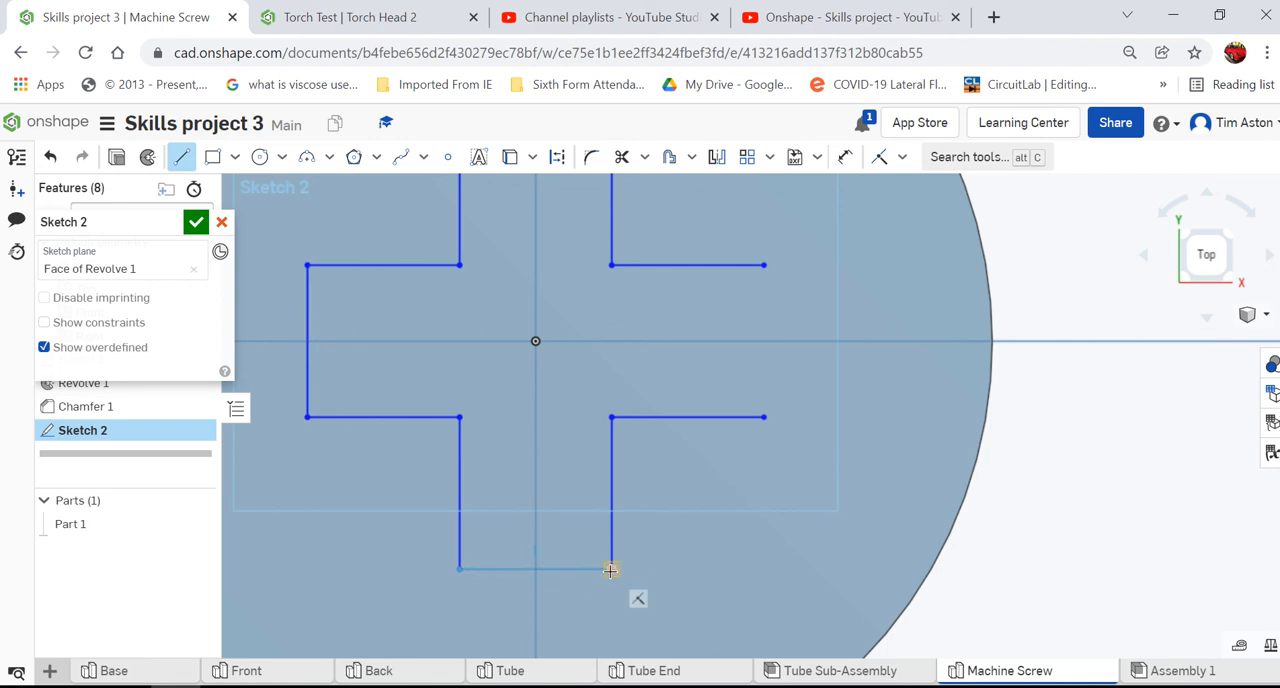
pyautogui.click(611, 569)
pyautogui.click(764, 417)
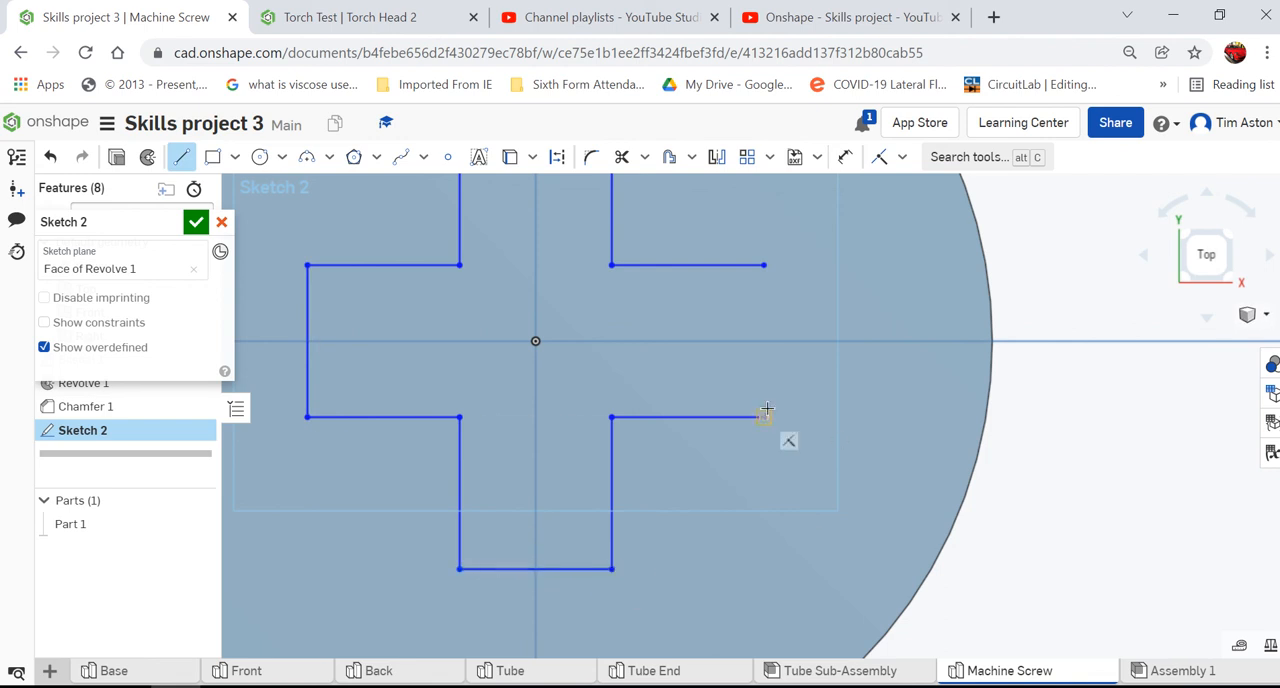
pyautogui.click(764, 265)
pyautogui.scroll(-2, 754, 482)
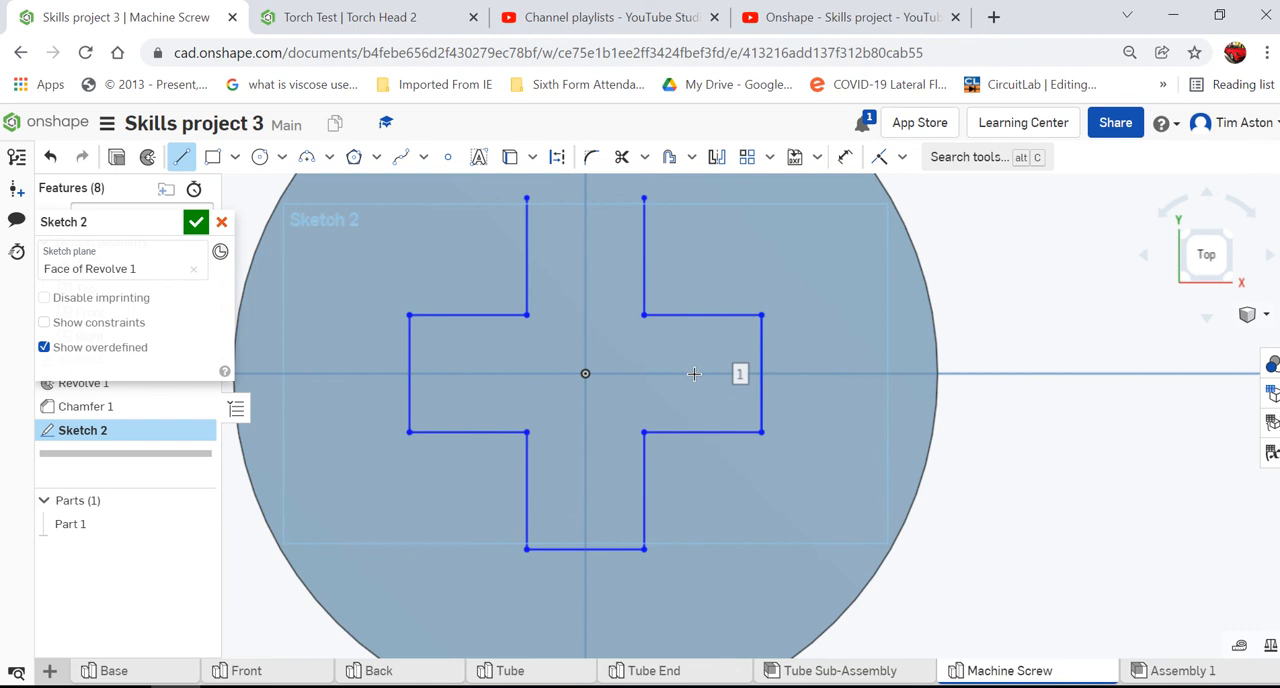
pyautogui.click(527, 199)
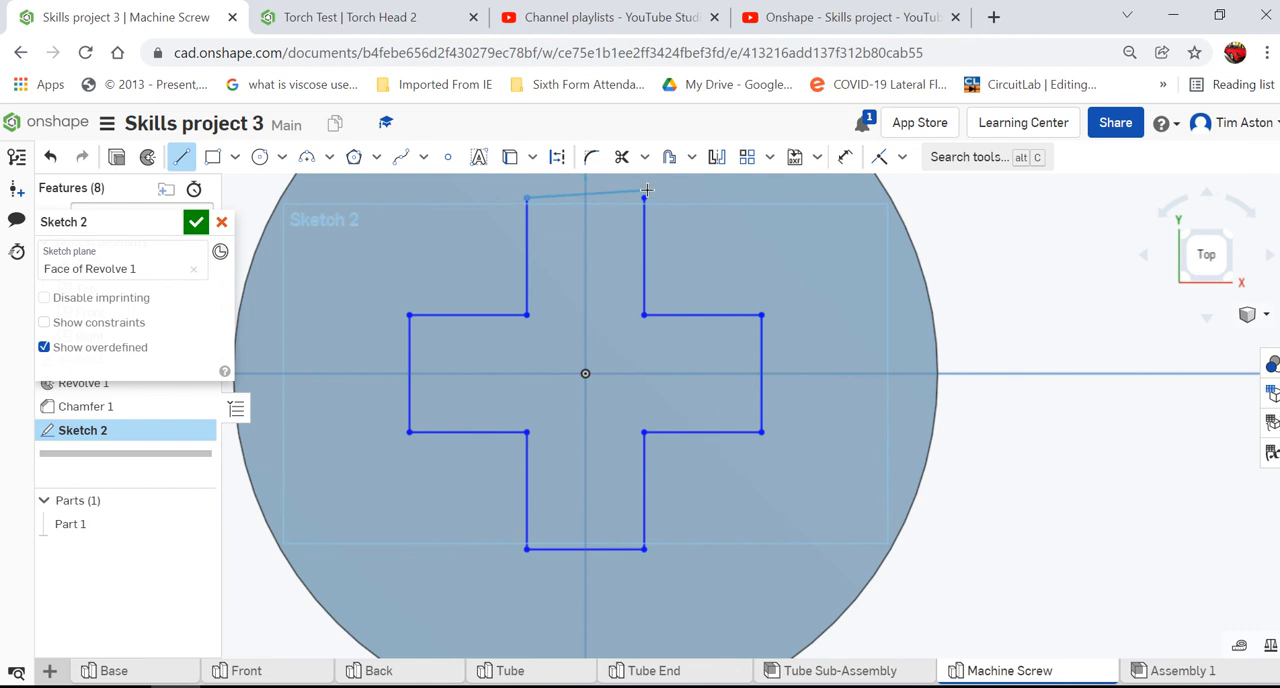
pyautogui.rightClick(649, 199)
pyautogui.click(668, 207)
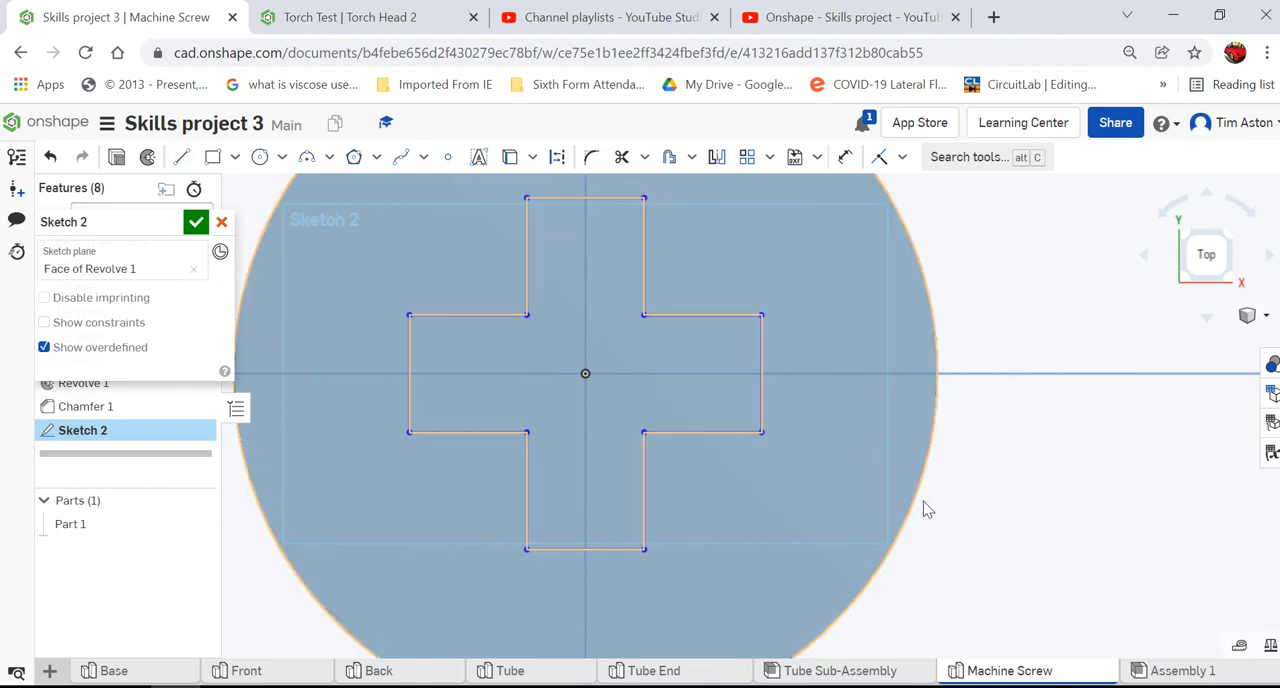
pyautogui.scroll(-3, 800, 397)
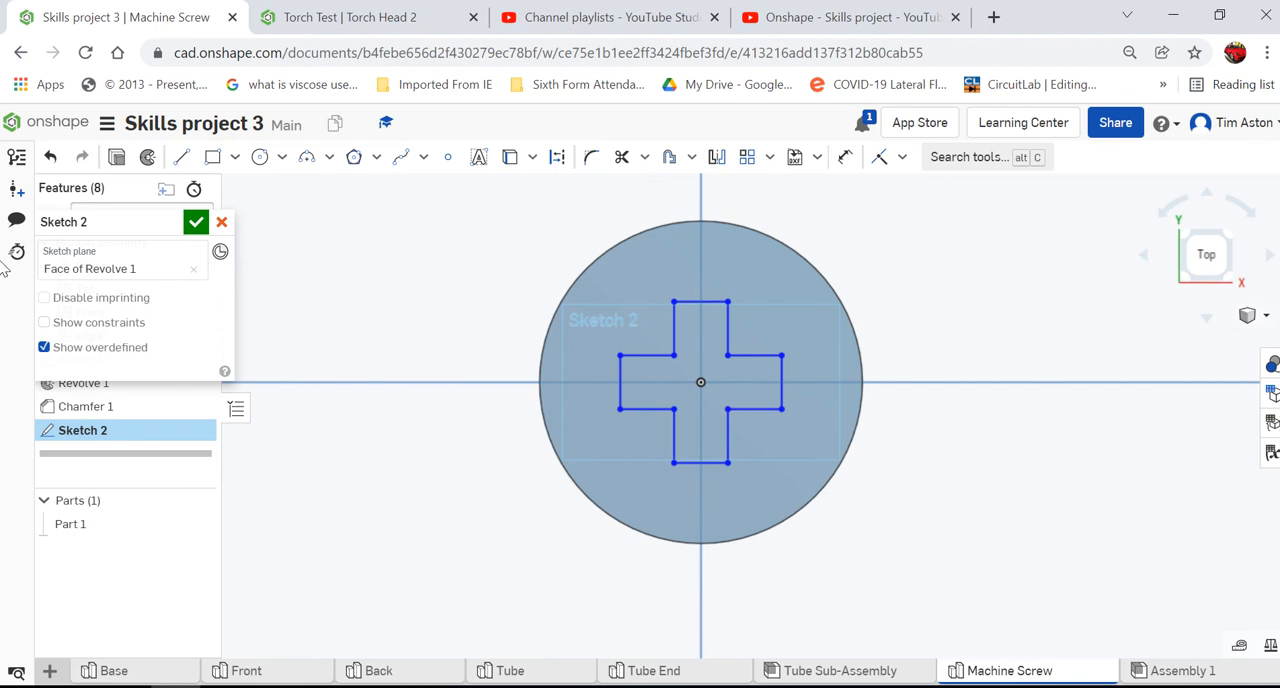
# - Cut the cross-shaped sketch region 2 mm deep into the screw head with a blind Remove extrude
pyautogui.click(1249, 316)
pyautogui.click(1161, 294)
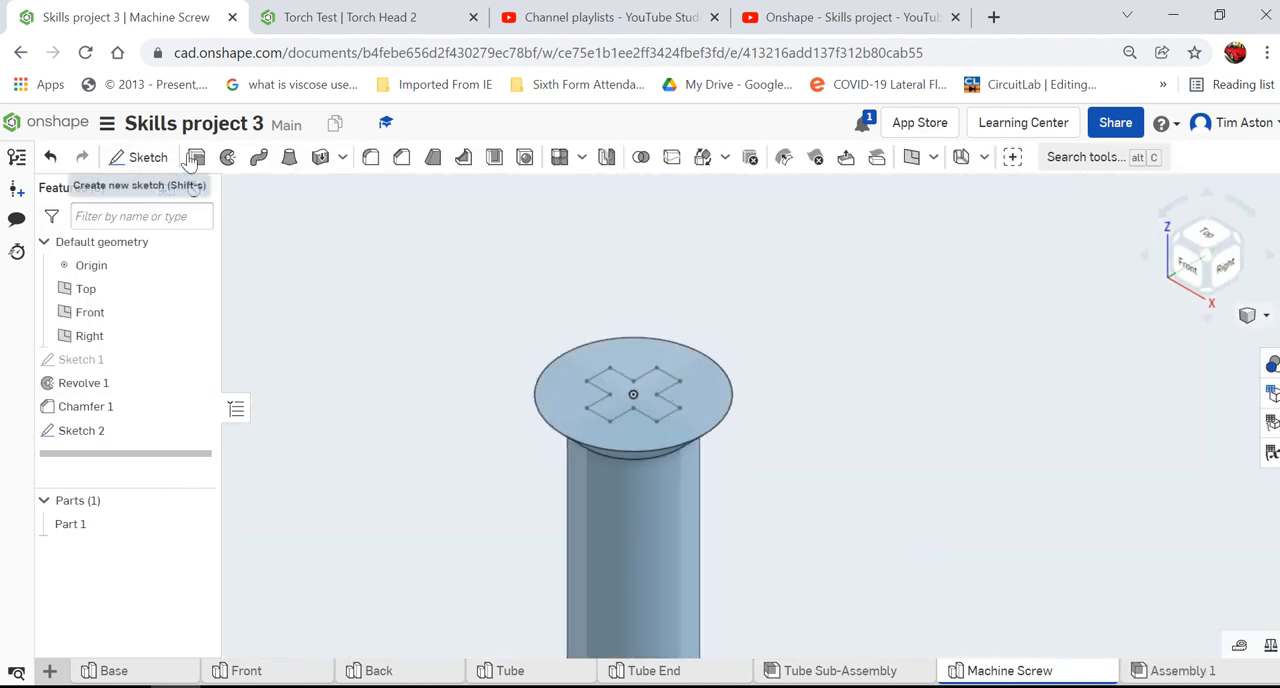
pyautogui.click(647, 383)
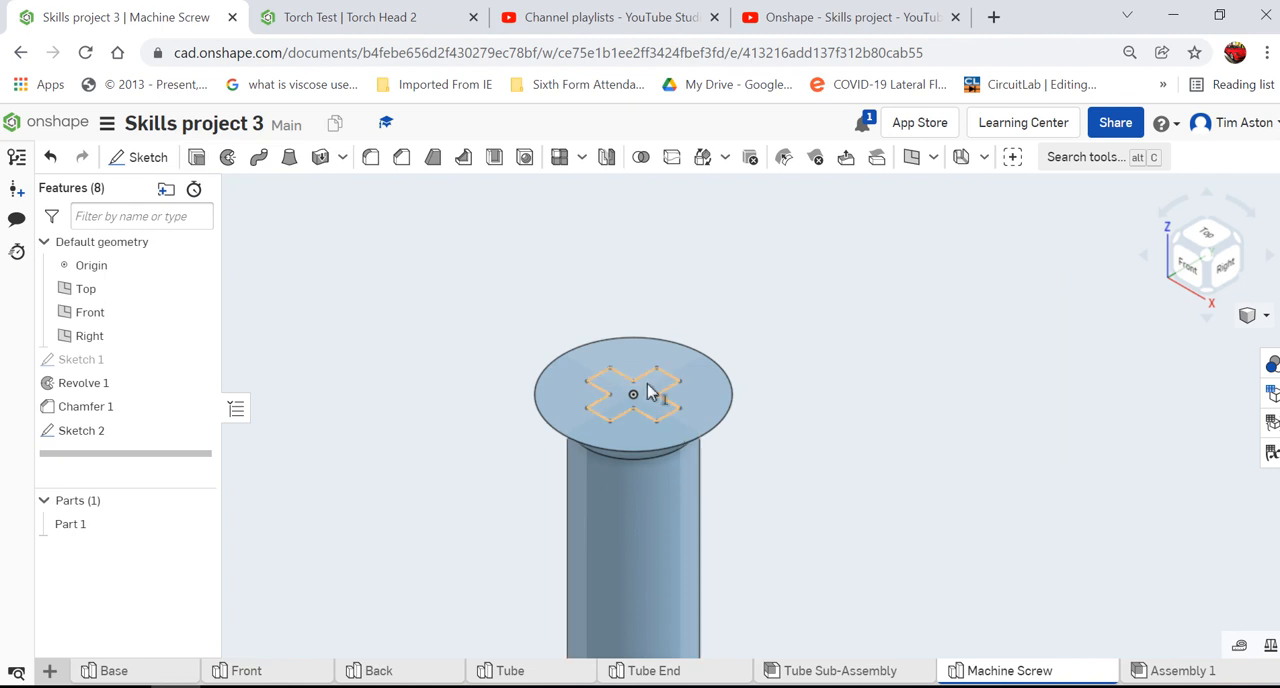
pyautogui.hotkey('shift', 'e')
pyautogui.scroll(-5, 763, 421)
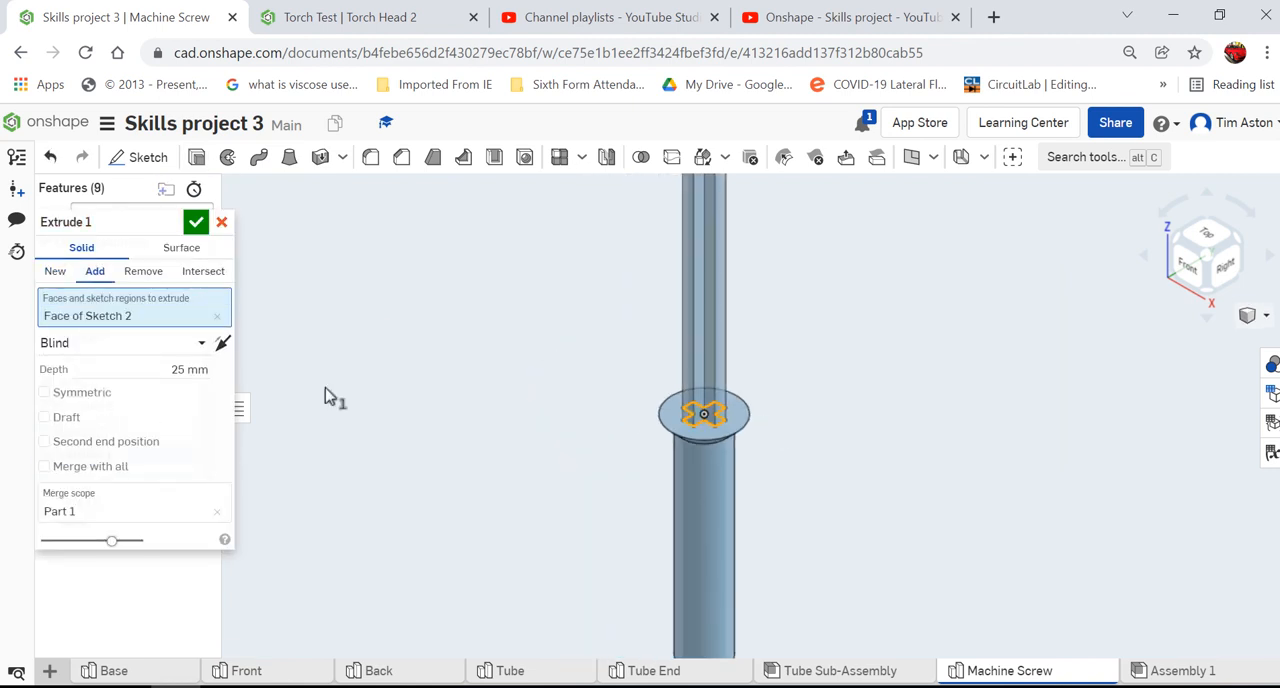
pyautogui.click(143, 271)
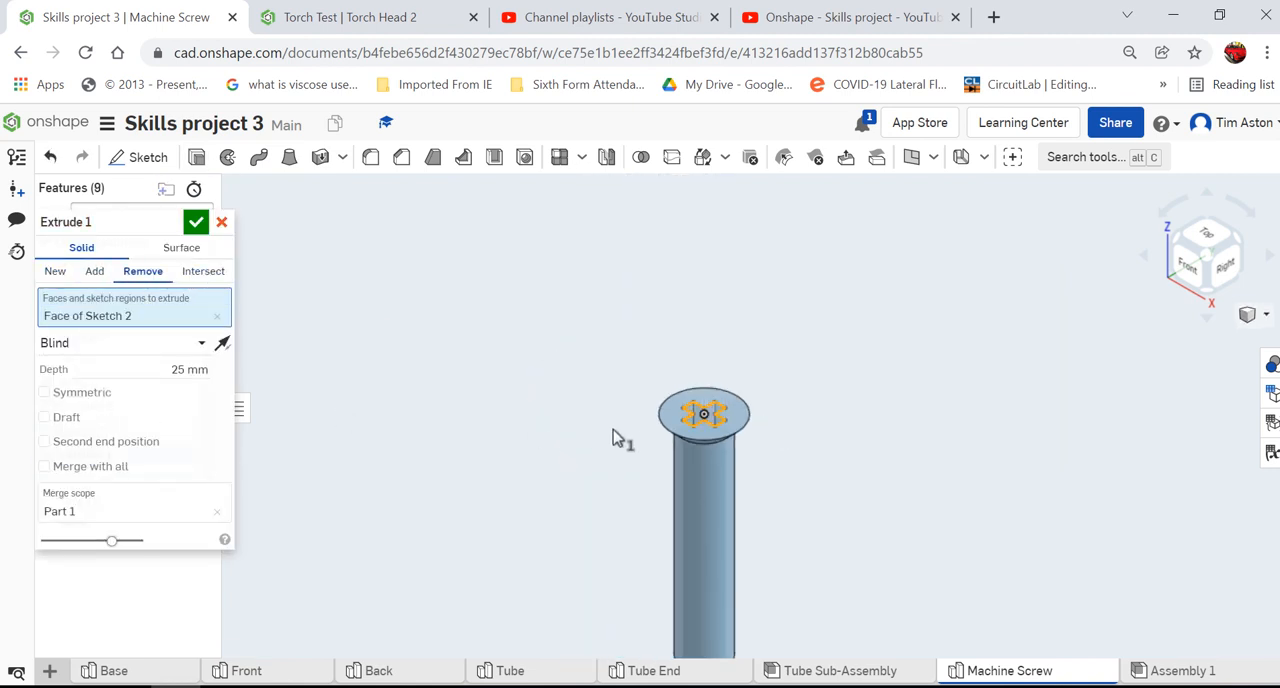
pyautogui.scroll(5, 634, 436)
pyautogui.scroll(-2, 635, 428)
pyautogui.scroll(5, 797, 476)
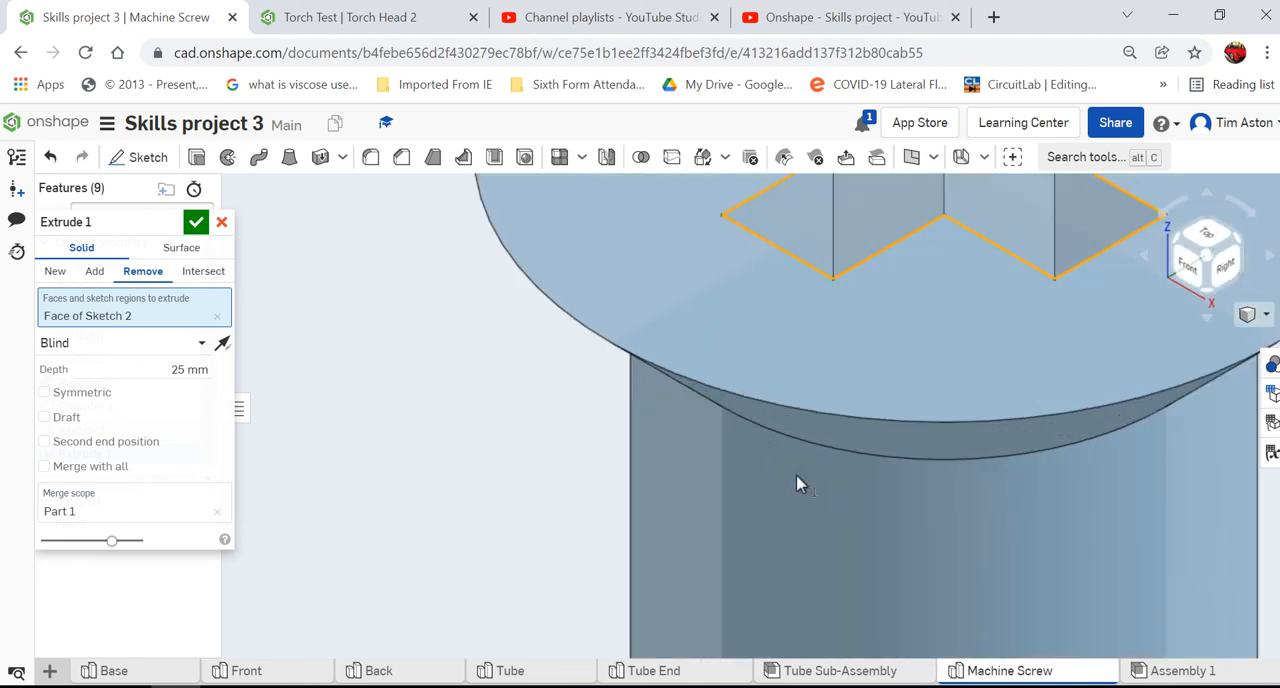
pyautogui.scroll(-3, 797, 476)
pyautogui.click(192, 370)
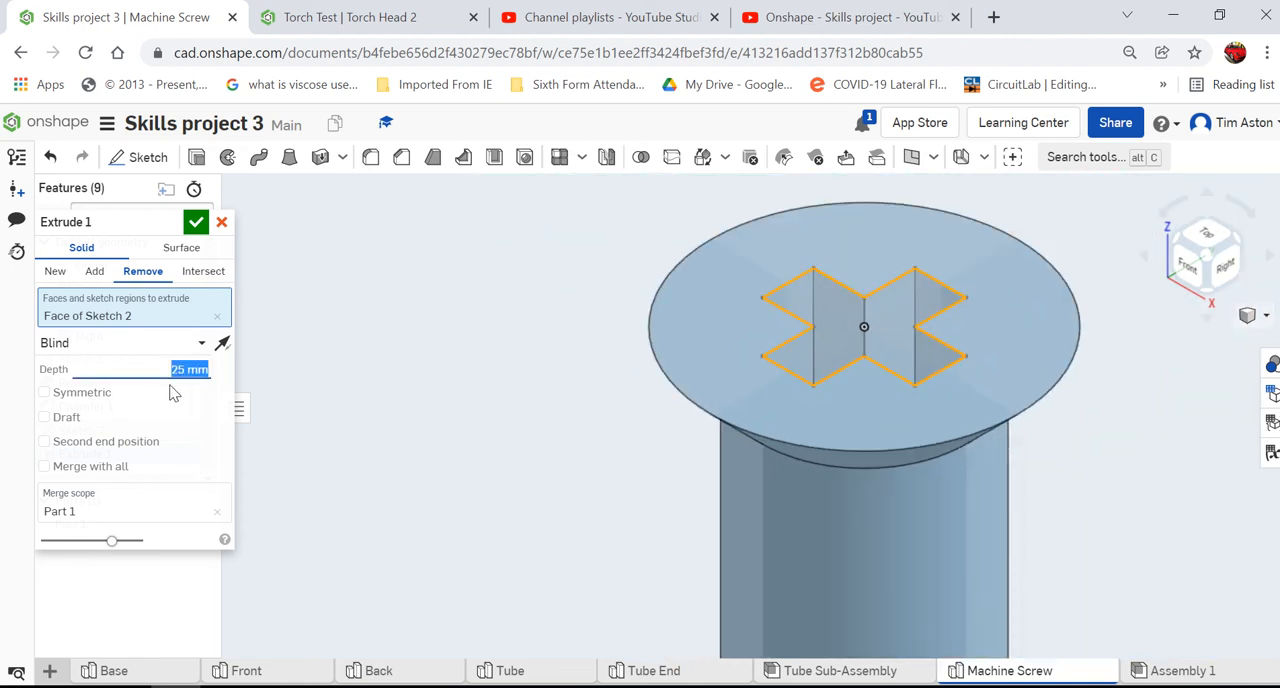
pyautogui.write('2')
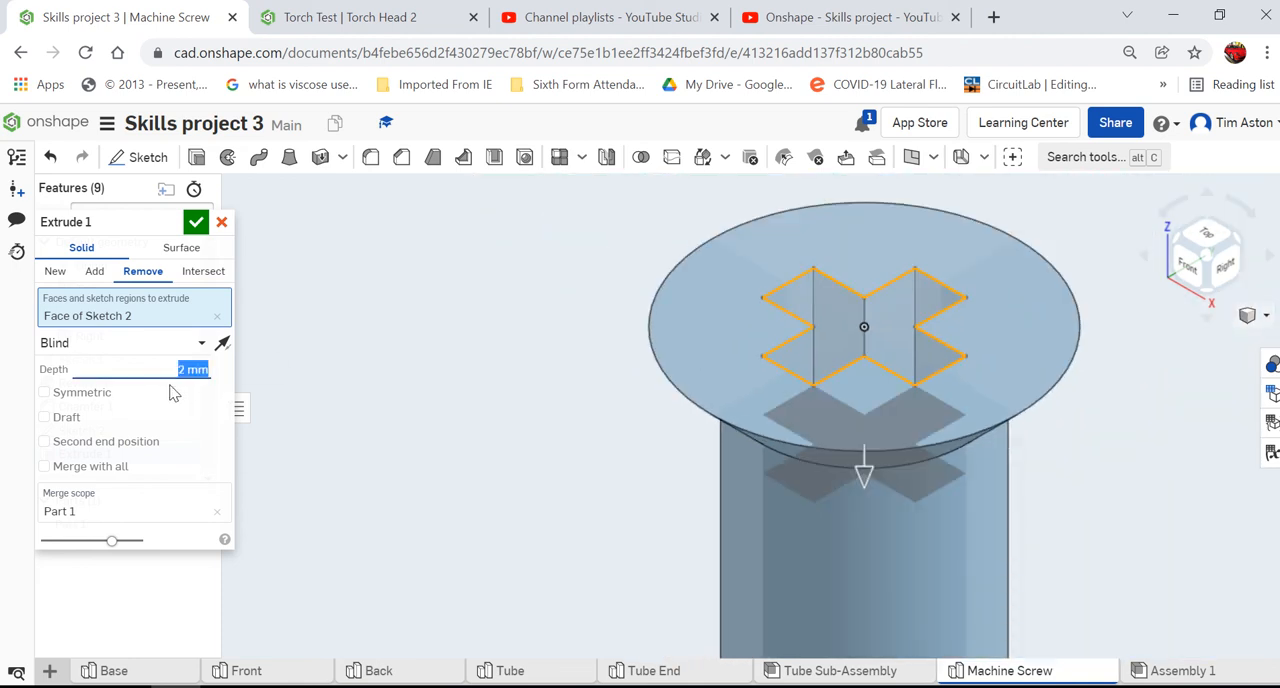
pyautogui.click(196, 221)
pyautogui.moveTo(446, 440)
pyautogui.mouseDown(button='right')
pyautogui.moveTo(448, 420)
pyautogui.moveTo(437, 464)
pyautogui.moveTo(446, 451)
pyautogui.mouseUp(button='right')
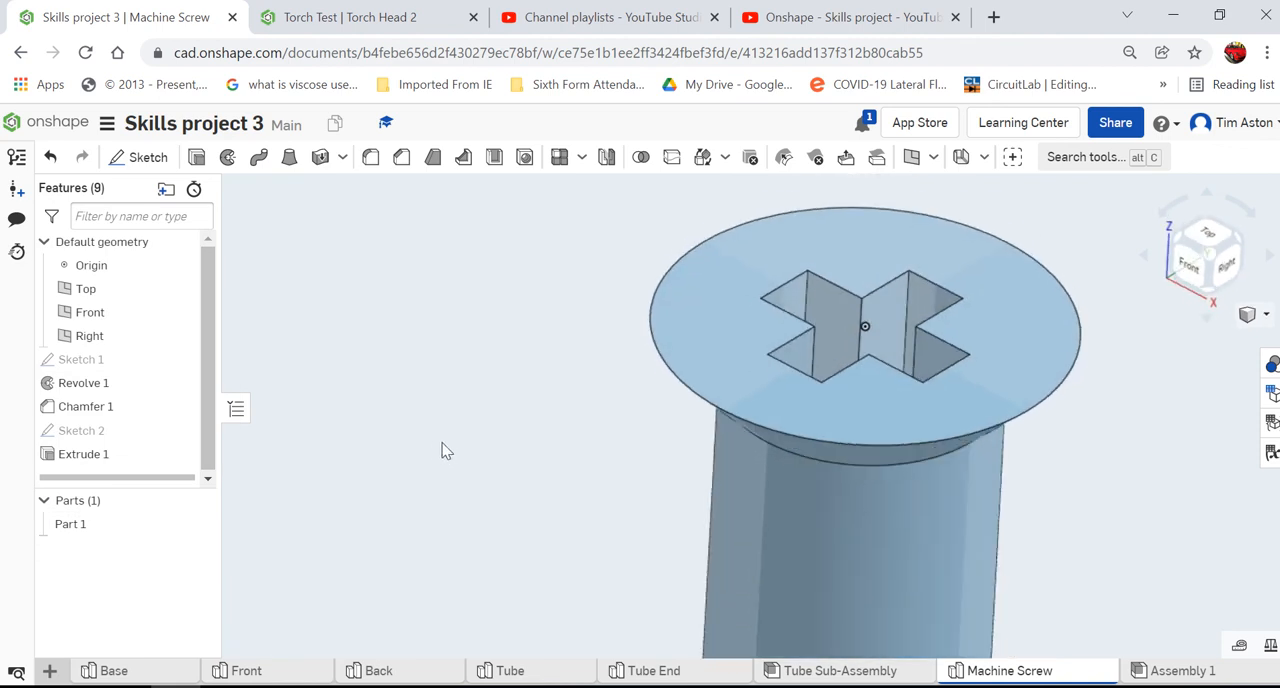
pyautogui.scroll(-3, 430, 464)
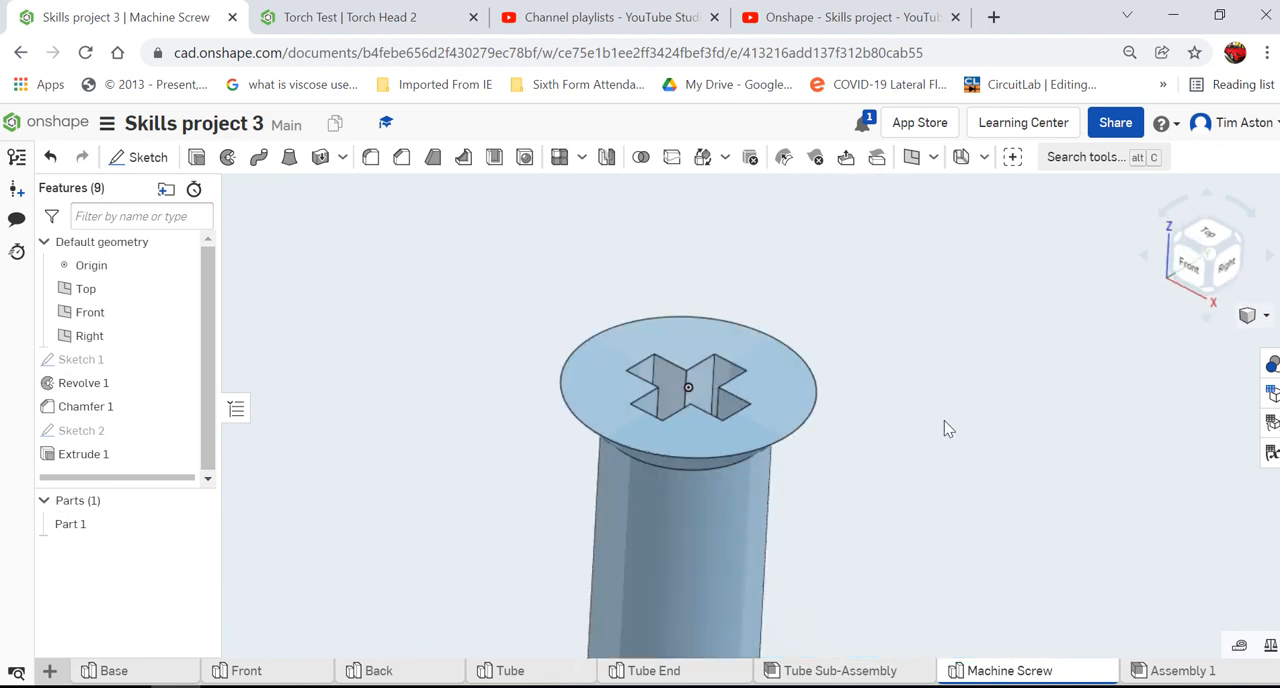
pyautogui.scroll(-5, 849, 503)
pyautogui.moveTo(826, 431); pyautogui.dragTo(828, 465, button='right')
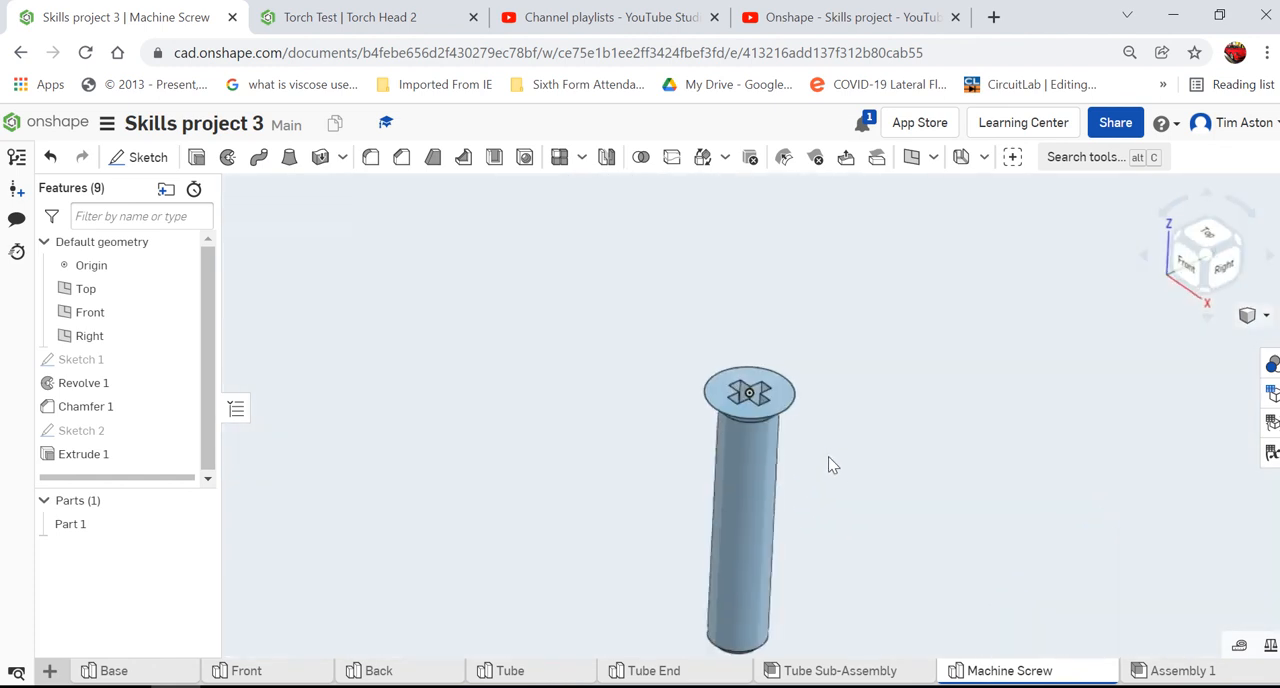
pyautogui.scroll(-2, 810, 366)
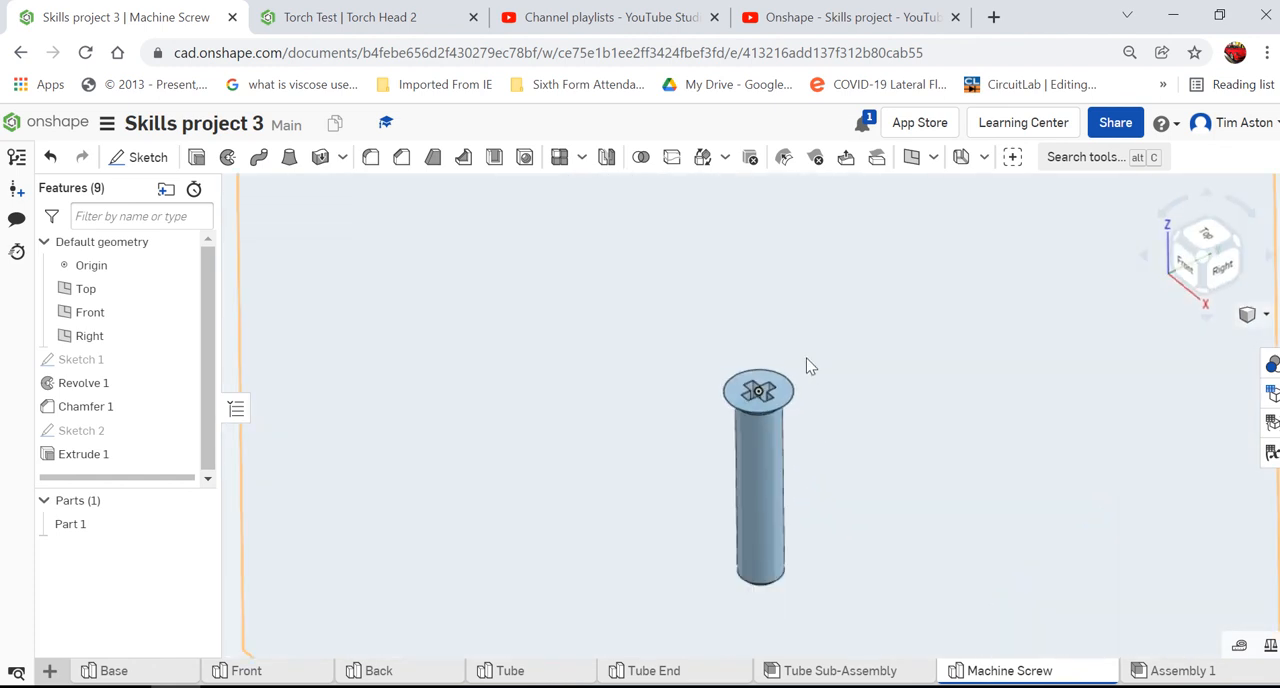
pyautogui.scroll(2, 818, 643)
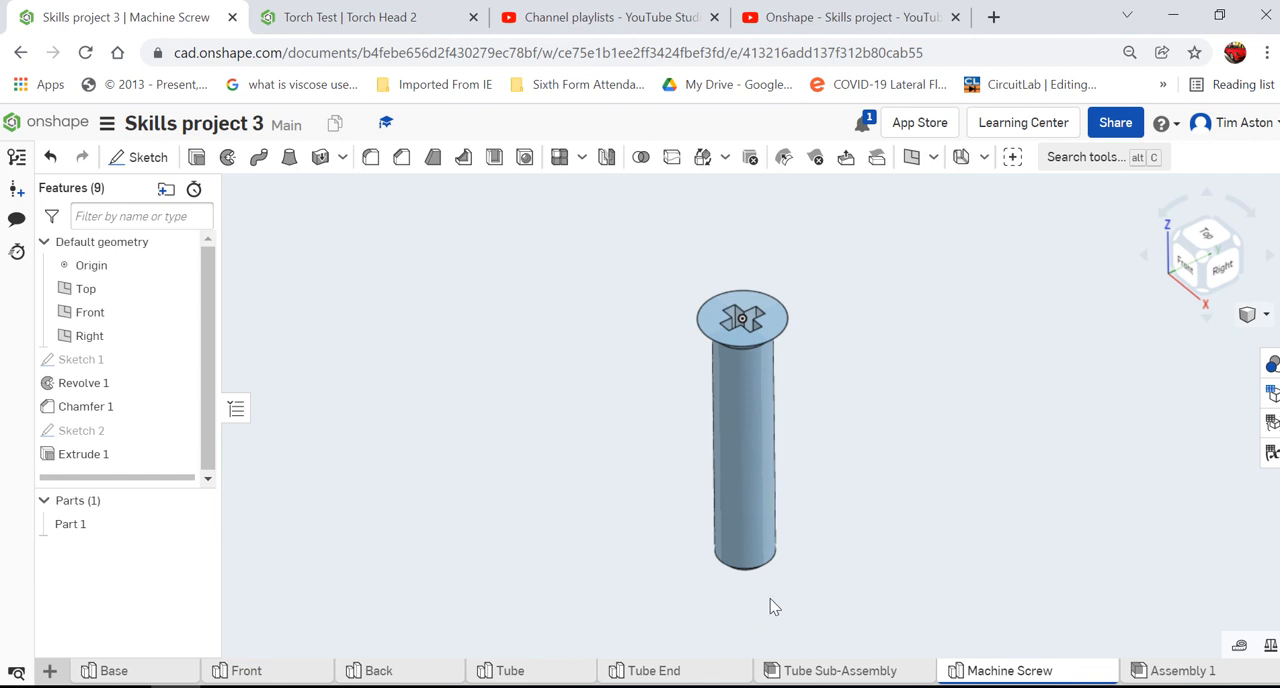